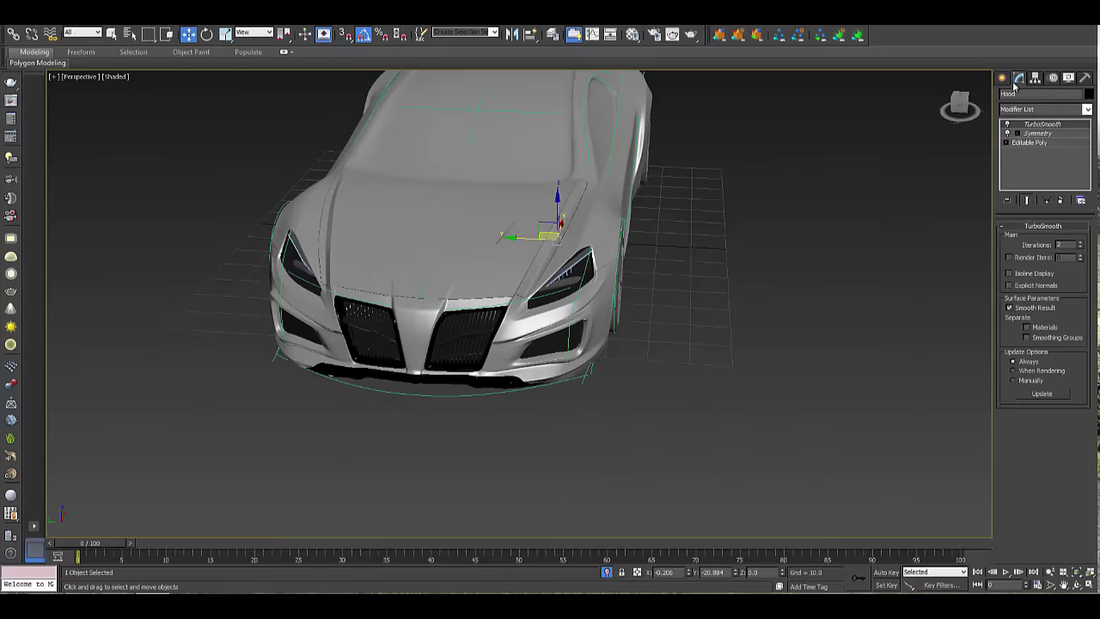
- Create a standard plane about 18.9 by 16.4 units on the ground beside the car's front bumper
left_click(1002, 78)
left_click(1083, 198)
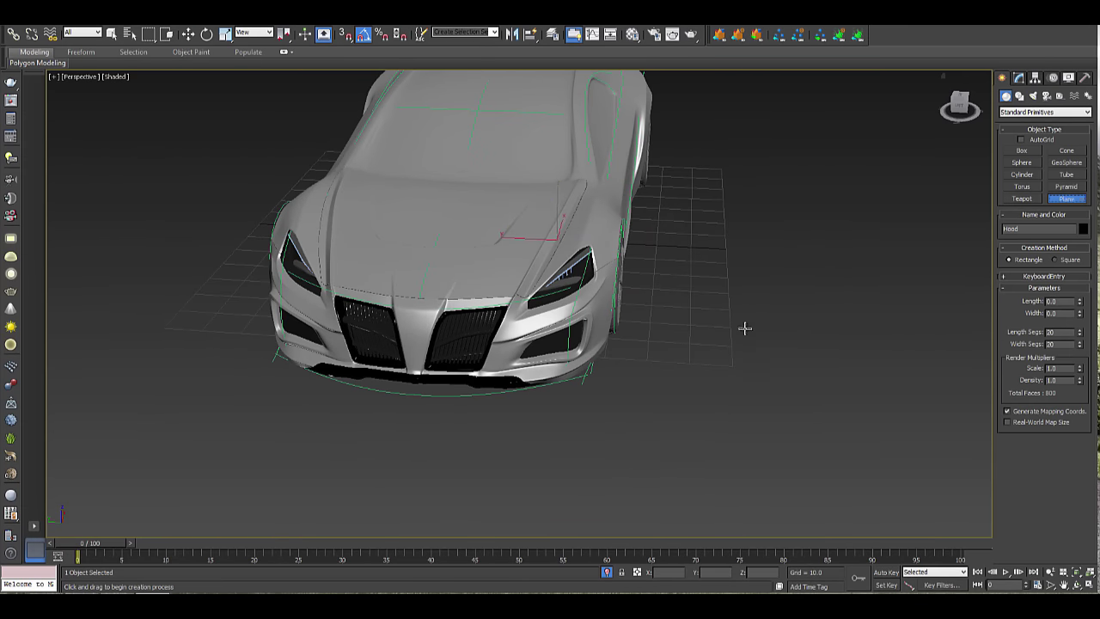
middle_click_drag(745, 327, 651, 347)
mouse_move(599, 359)
left_mouse_down()
mouse_move(690, 388)
mouse_move(685, 397)
left_mouse_up()
key("F3")
key("F3")
key("w")
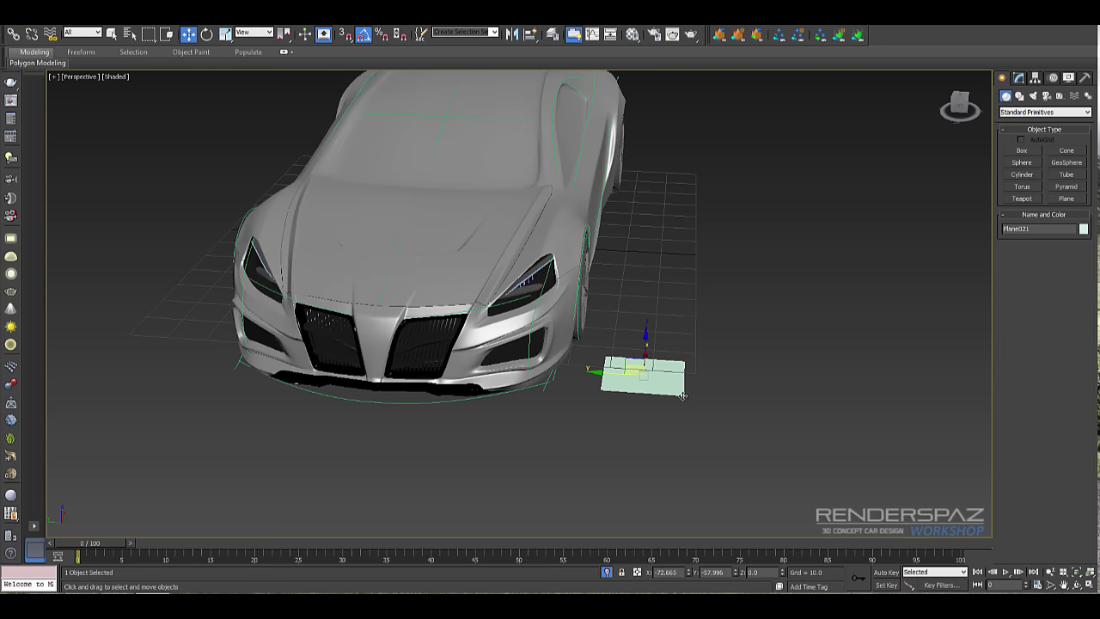
- Rotate the plane 90 degrees so that it stands upright facing forward
left_click(201, 22)
left_click(203, 23)
left_click(207, 35)
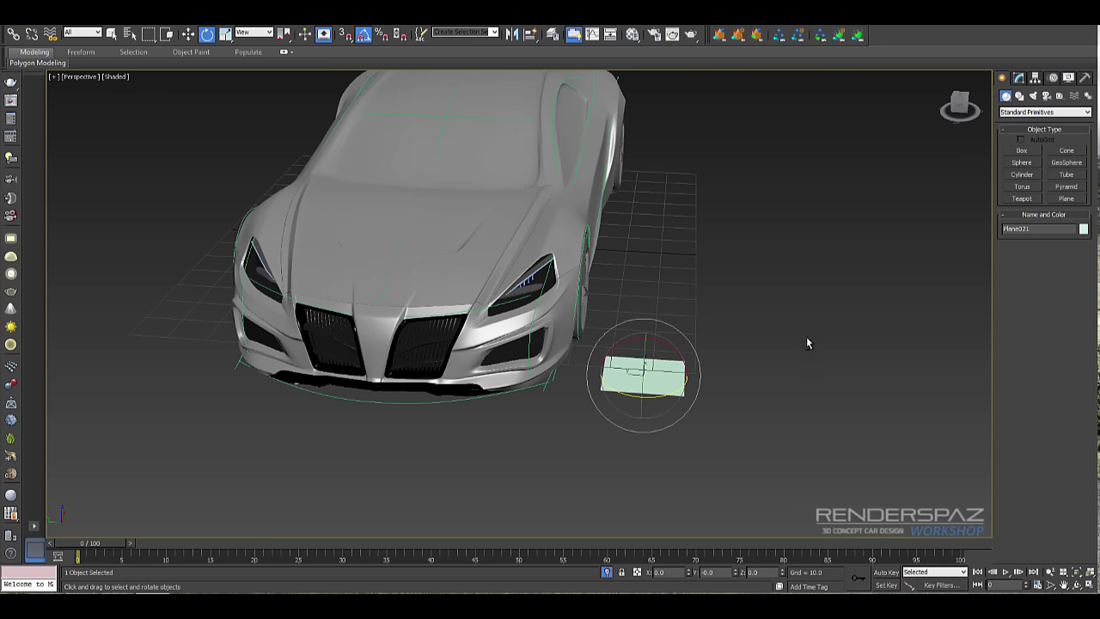
middle_click_drag(808, 341, 684, 344, "alt")
left_click_drag(671, 352, 637, 317)
middle_click_drag(640, 326, 668, 387, "alt")
- Move the plane in the top view into the front bumper's corner, at the side air intake
key("t")
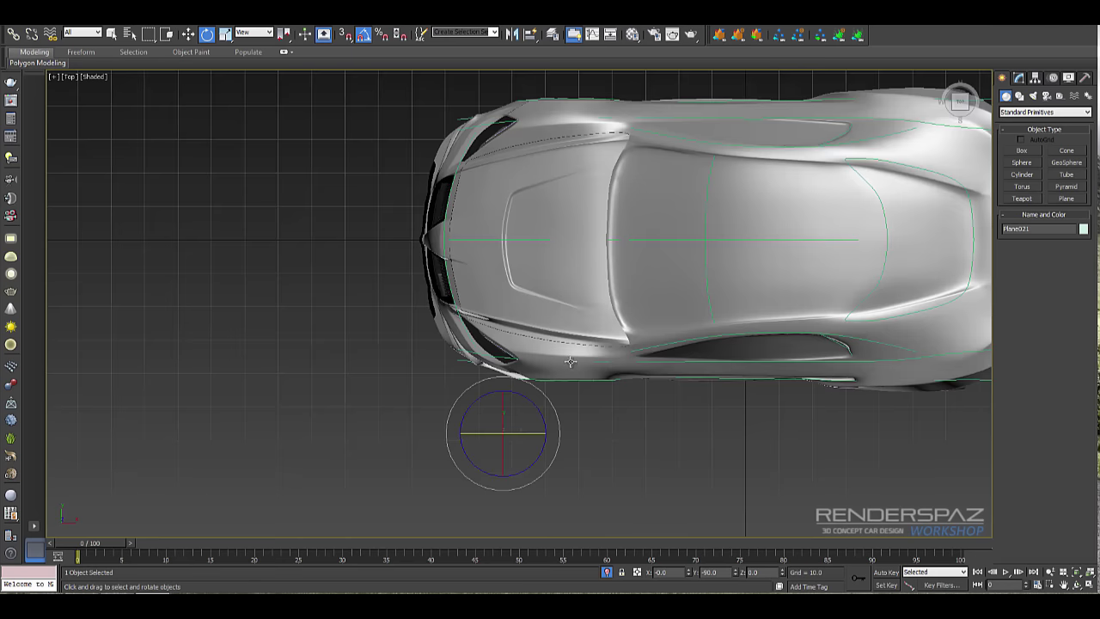
key("w")
mouse_move(516, 419)
left_mouse_down()
mouse_move(451, 310)
mouse_move(490, 324)
left_mouse_up()
scroll(451, 309, "up", 5)
key("F3")
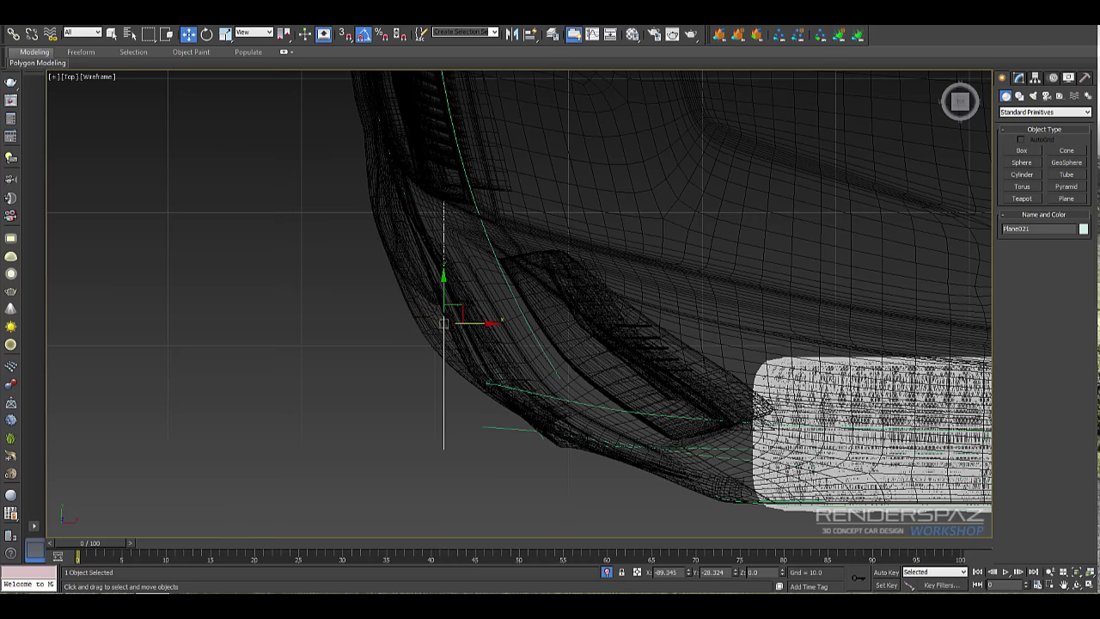
left_click(1019, 78)
left_click(1021, 112)
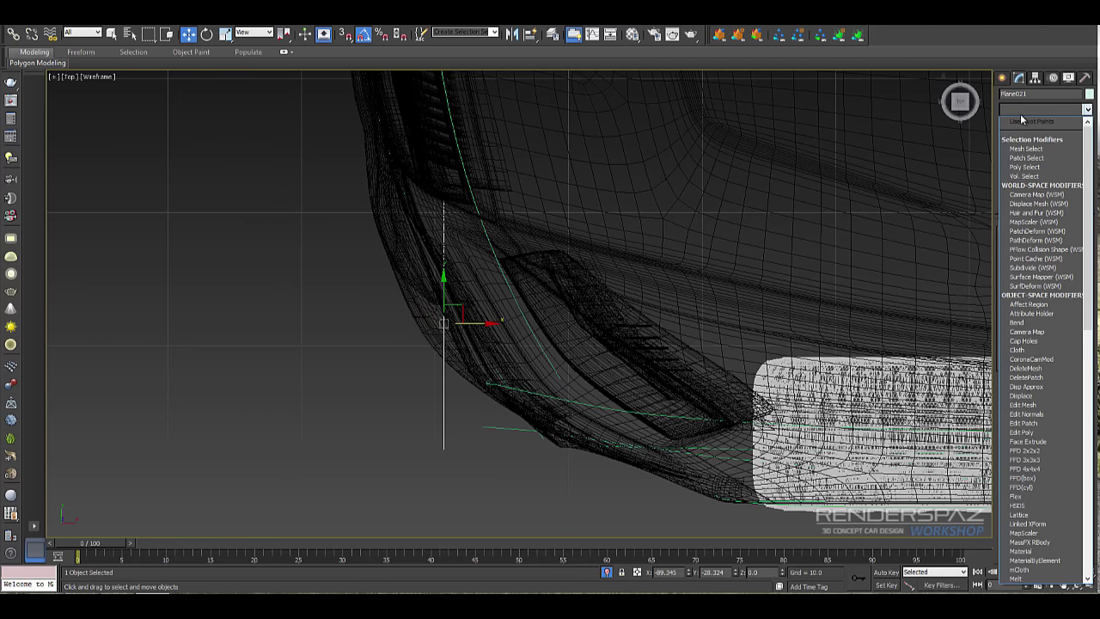
key("b")
left_click(1032, 118)
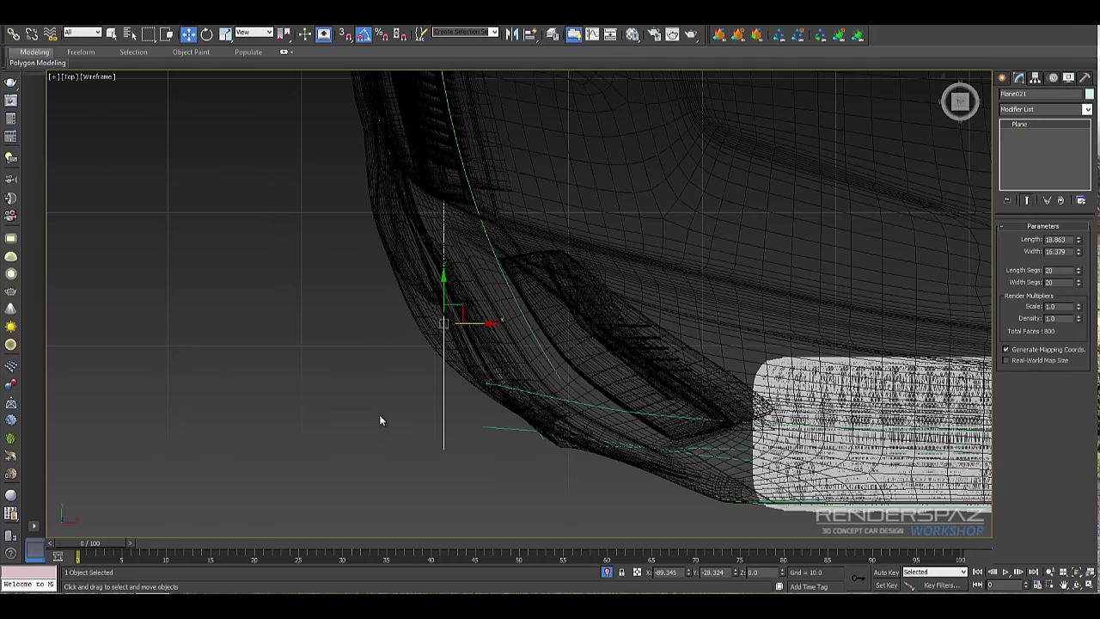
right_click(475, 349)
left_click(636, 467)
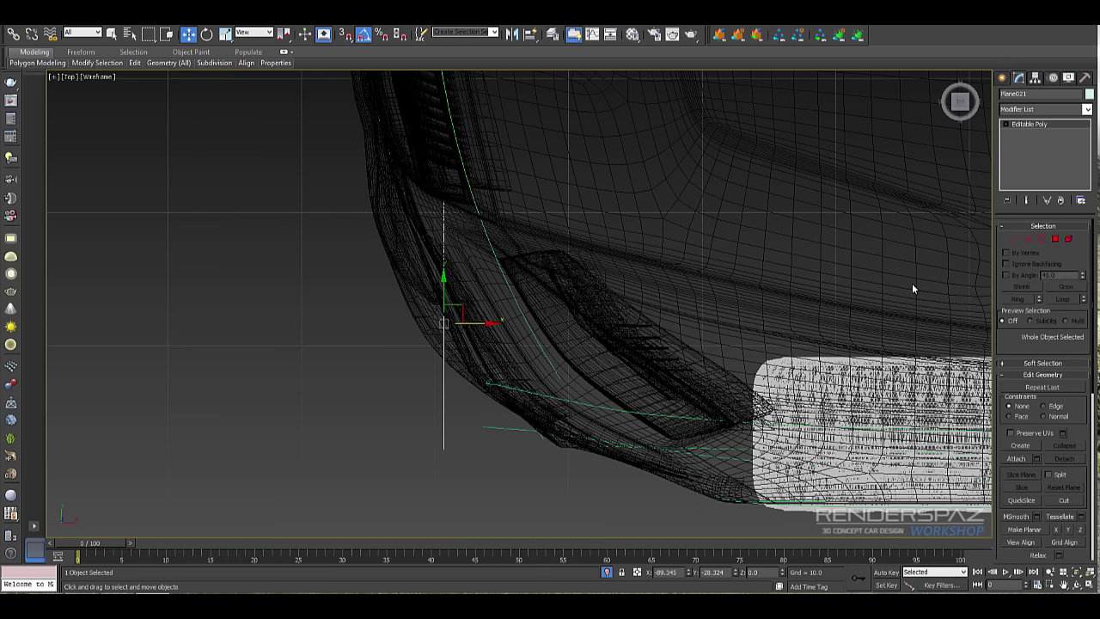
key("ctrl+z")
- Add an Edit Poly modifier to the plane, with a Bend modifier above it
left_click(1031, 110)
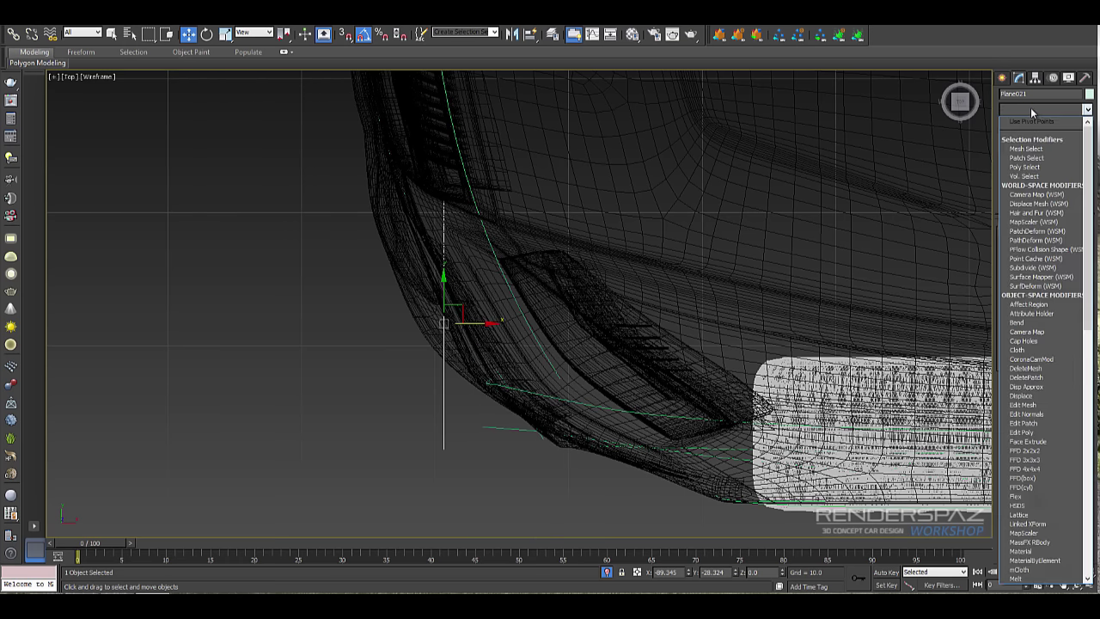
key("e")
key("e")
key("e")
left_click(1030, 131)
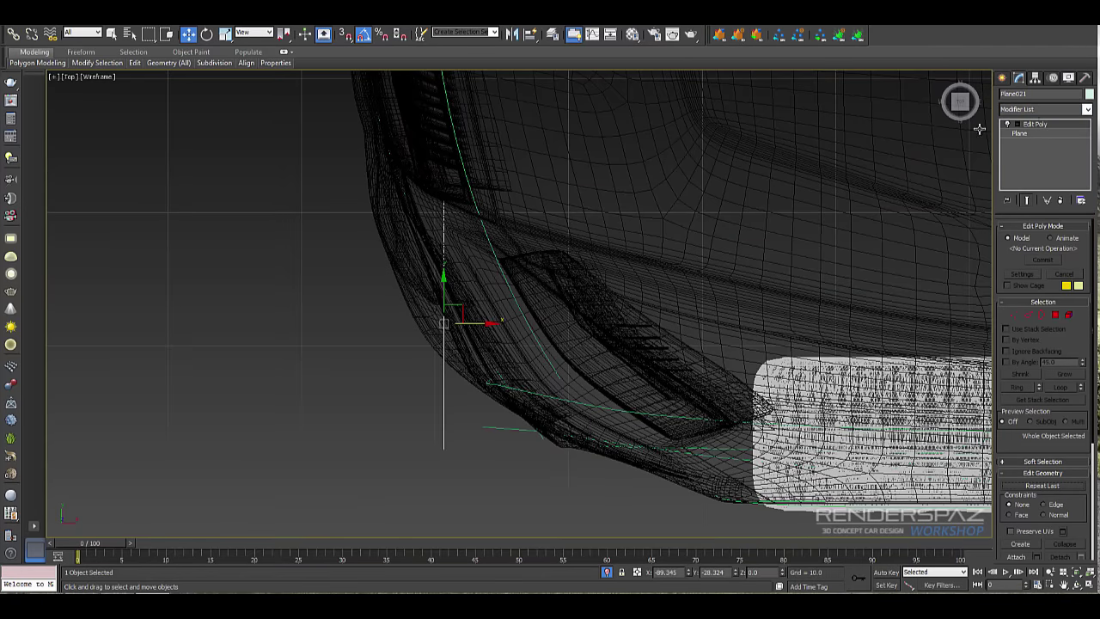
left_click(1028, 109)
key("b")
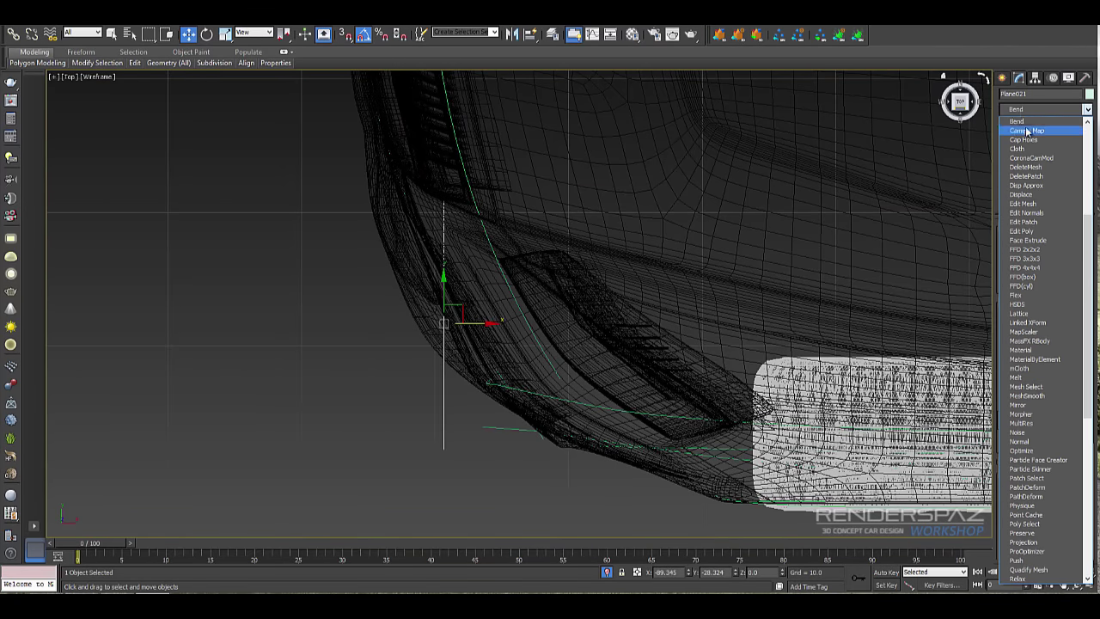
key("Return")
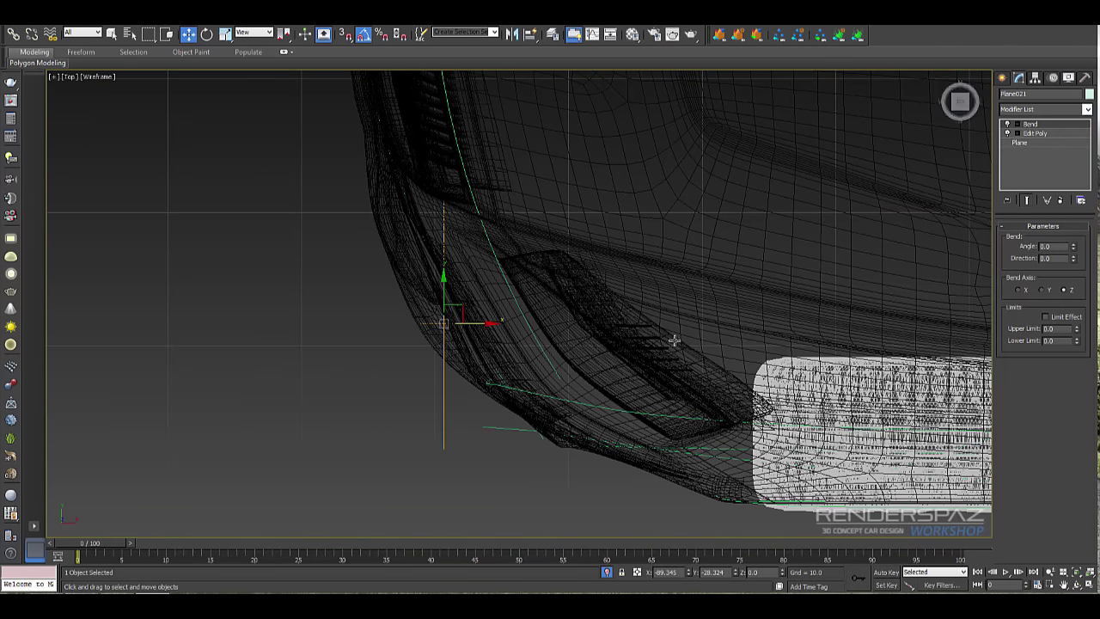
- Raise the plane in the perspective view to about 10.2 units, at the height of the bumper's air intake
key("p")
mouse_move(584, 344)
middle_mouse_down("alt")
mouse_move(567, 351)
mouse_move(553, 300)
mouse_move(757, 342)
middle_mouse_up("alt")
scroll(553, 300, "down", 2)
key("F3")
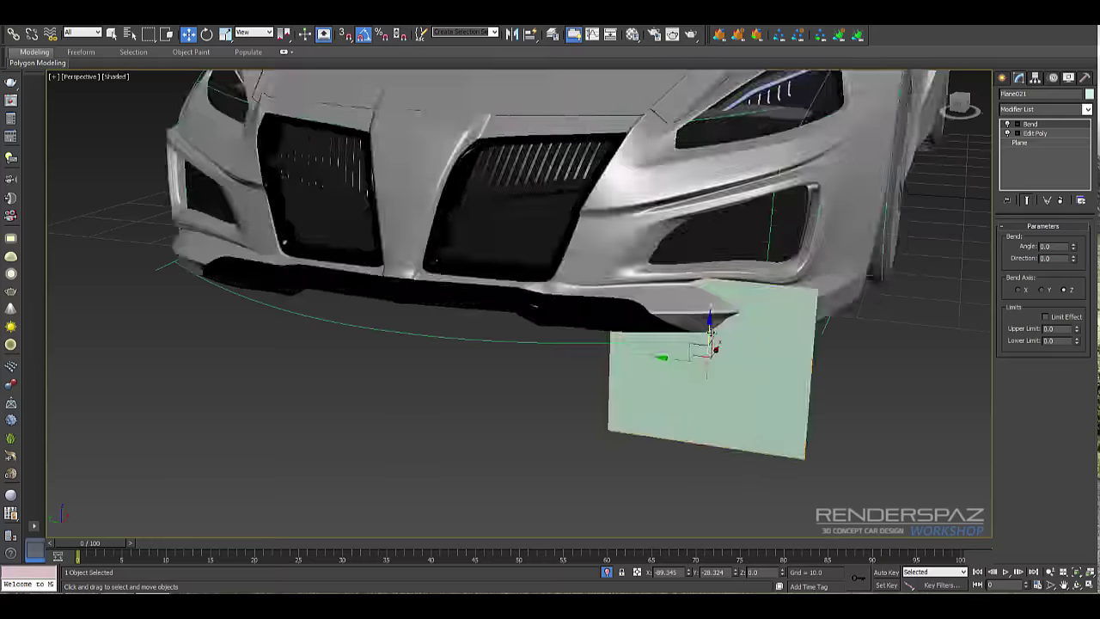
left_click_drag(711, 332, 715, 224)
- Bend the plane along its Y axis with an angle of -34 and a direction of 90
middle_click_drag(769, 270, 945, 250, "alt")
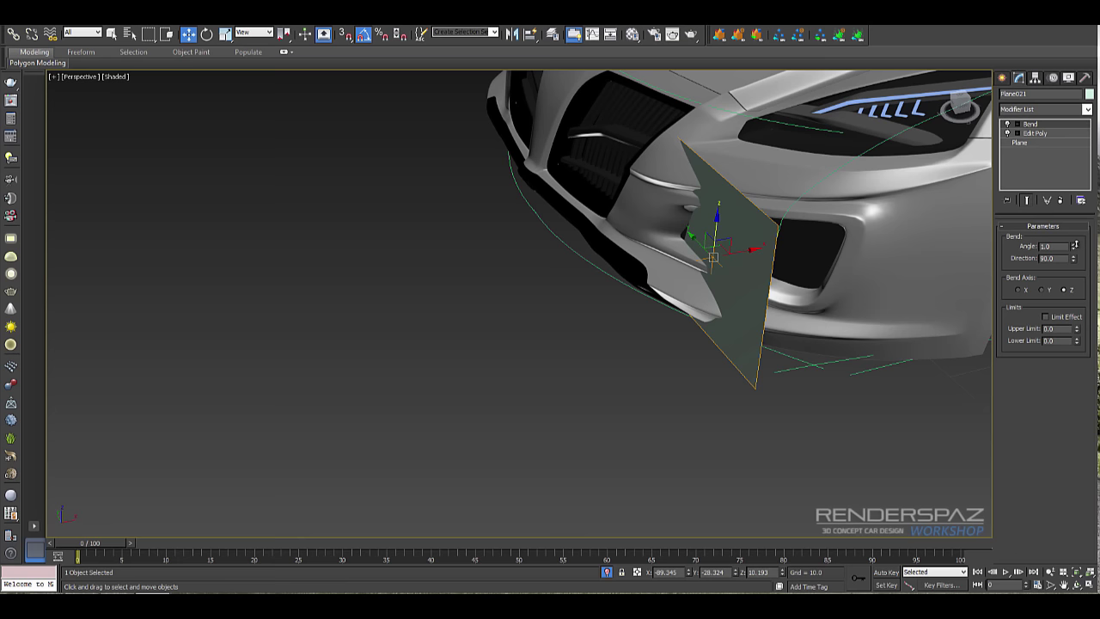
left_click_drag(1074, 249, 1076, 292)
middle_click_drag(825, 292, 705, 289, "alt")
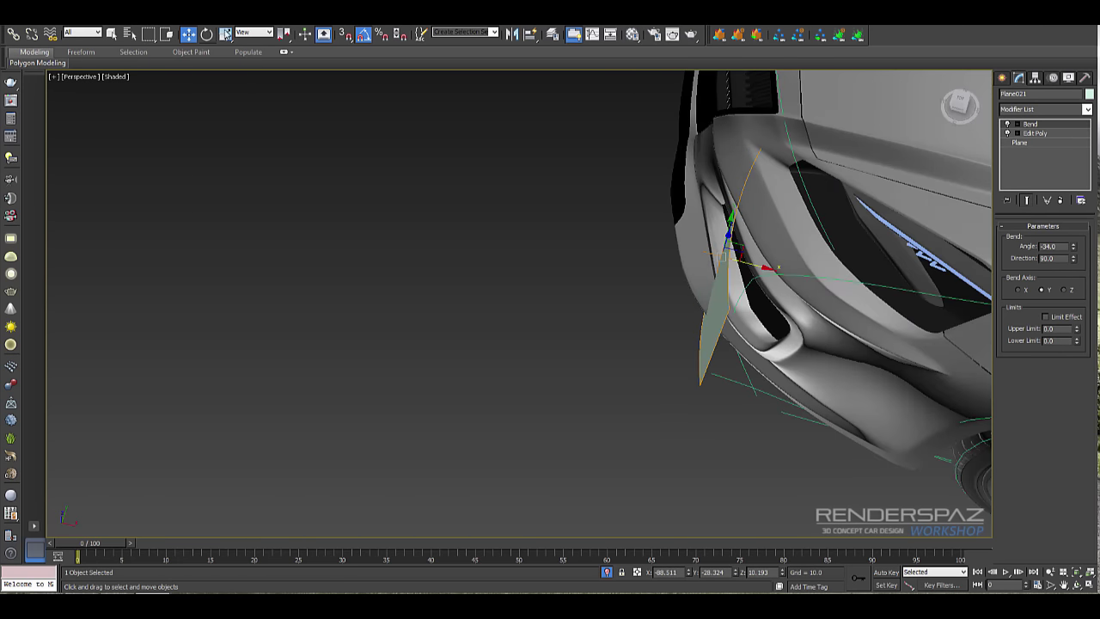
- Rotate the bent plane by about 27.5 degrees around its vertical axis to follow the bumper's corner
key("e")
left_click_drag(720, 297, 733, 299)
middle_click_drag(733, 300, 811, 254, "alt")
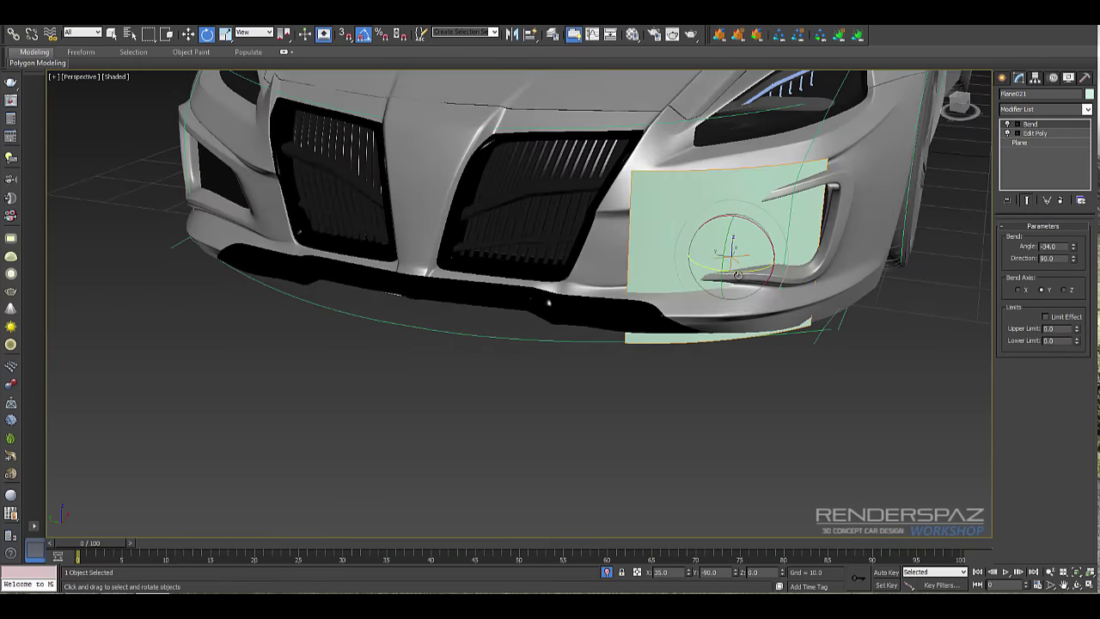
key("ctrl+z")
left_click_drag(745, 267, 784, 265)
middle_click_drag(784, 265, 747, 324, "alt")
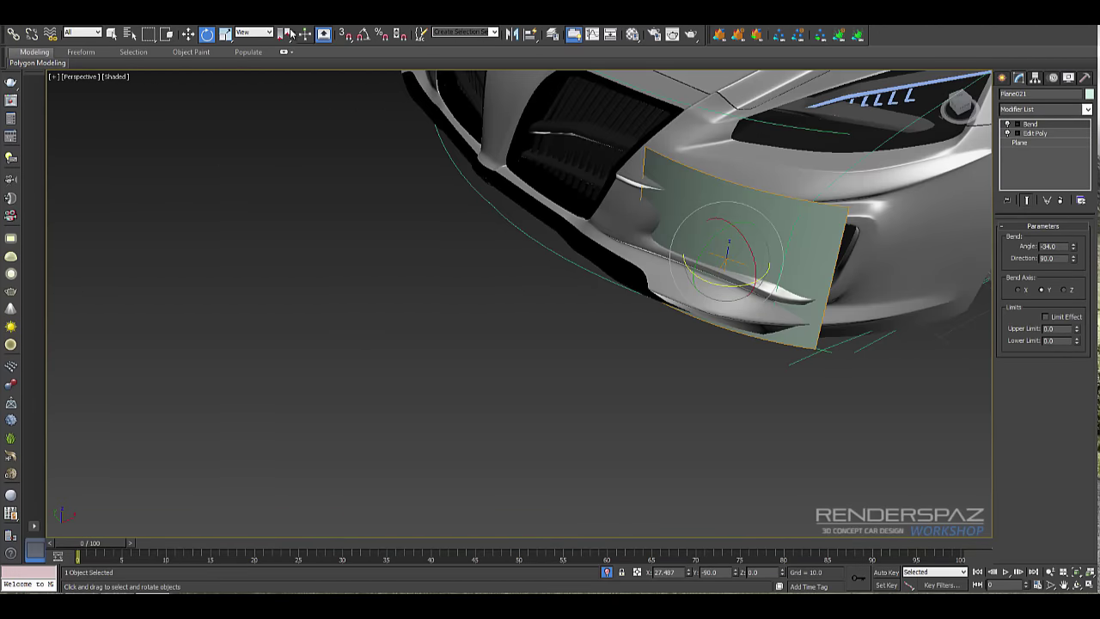
- Shift the bent plane horizontally so that it sits just behind the air intake opening
left_click(188, 35)
middle_click_drag(945, 272, 696, 241, "alt")
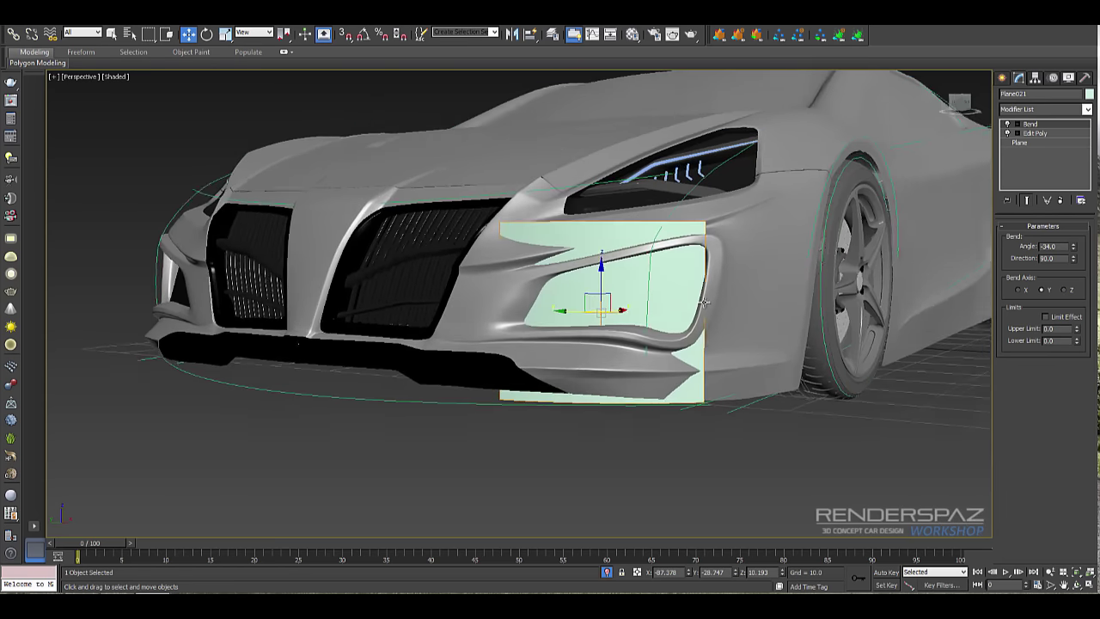
scroll(671, 267, "up", 3)
left_click_drag(580, 295, 580, 295)
middle_click_drag(579, 295, 564, 349, "alt")
left_click_drag(575, 305, 578, 309)
middle_click_drag(581, 314, 632, 306, "alt")
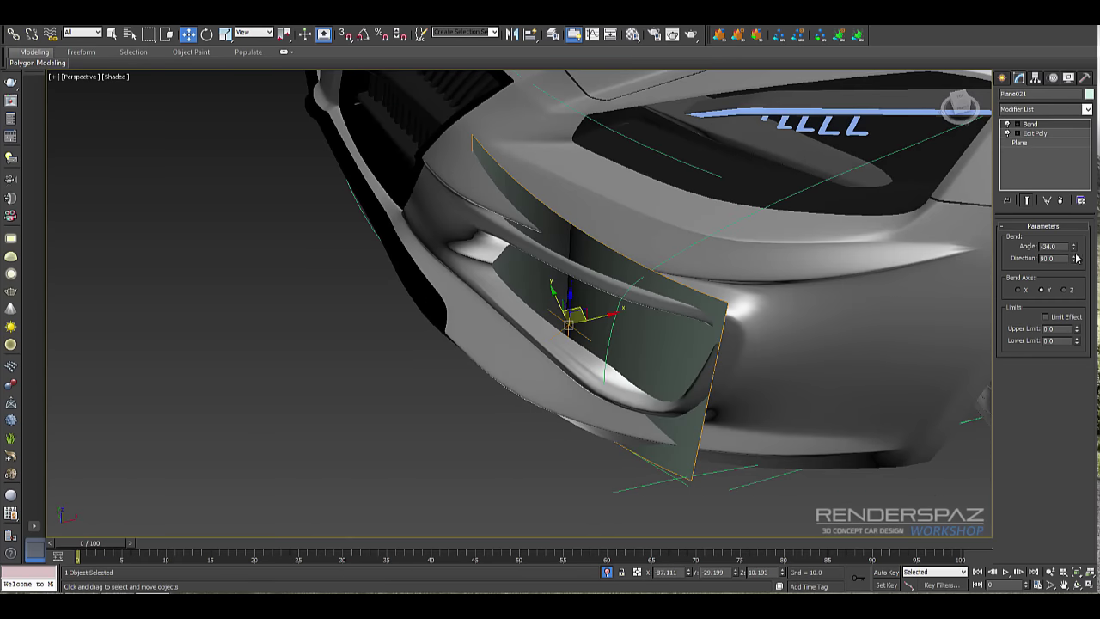
- Set the Bend angle to -38 and raise the plane slightly to cover the intake opening
left_click_drag(1072, 247, 1073, 247)
middle_click_drag(552, 328, 611, 282, "alt")
left_click_drag(583, 288, 582, 282)
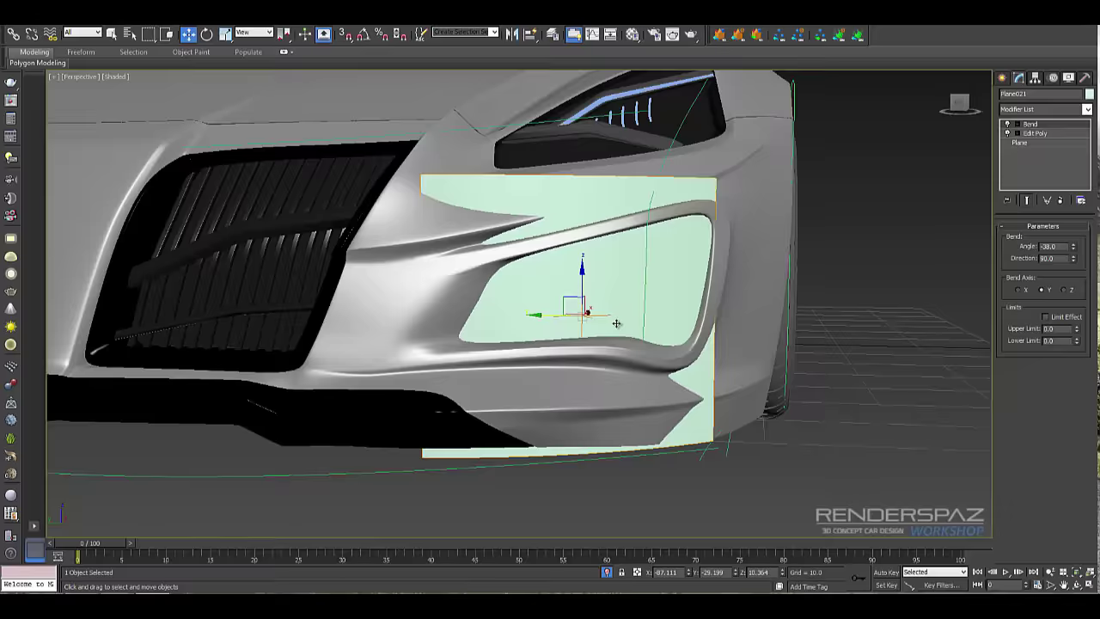
- Display edged faces and set the base plane's length and width segments to 30 each
key("F4")
middle_click_drag(617, 323, 593, 325, "alt")
middle_click_drag(650, 302, 689, 306, "alt")
left_click(1023, 143)
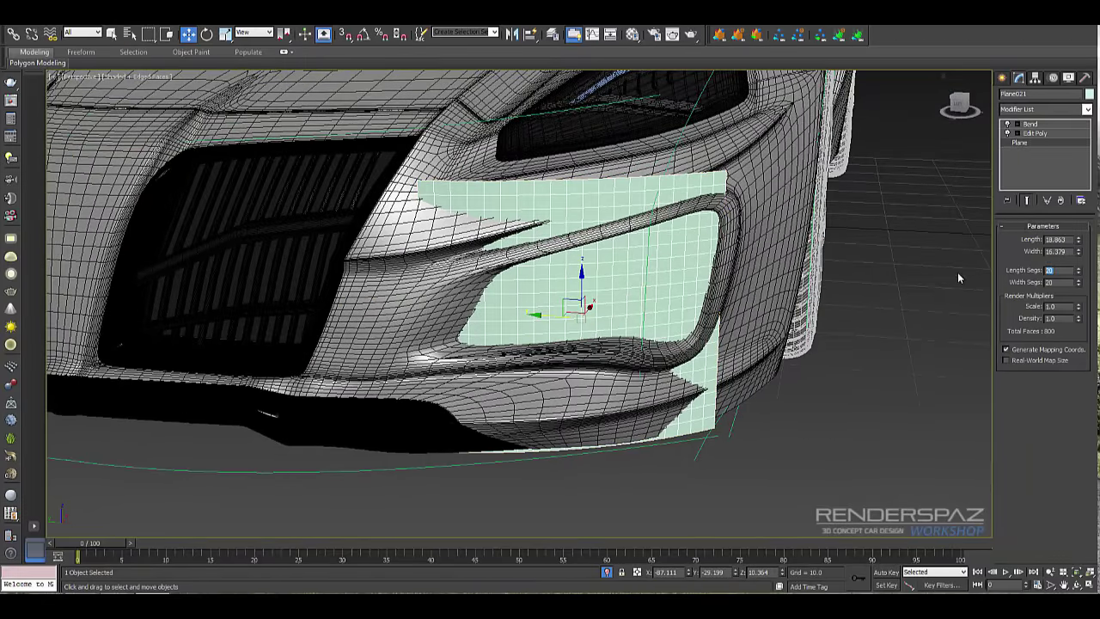
type("30")
key("Tab")
type("30")
key("Return")
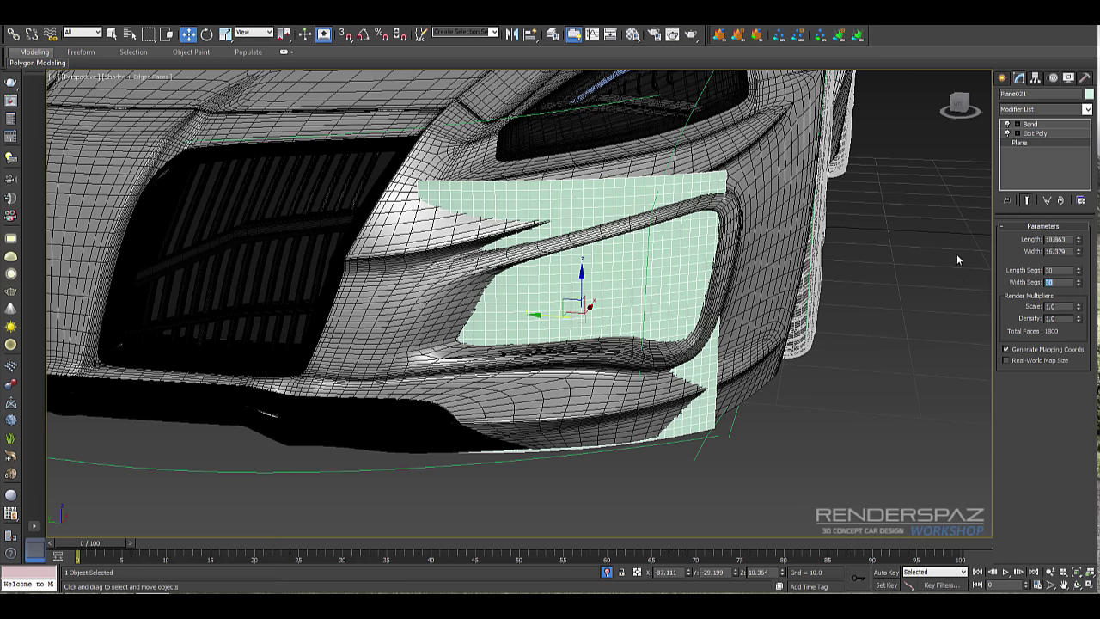
left_click(935, 240)
left_click(649, 297)
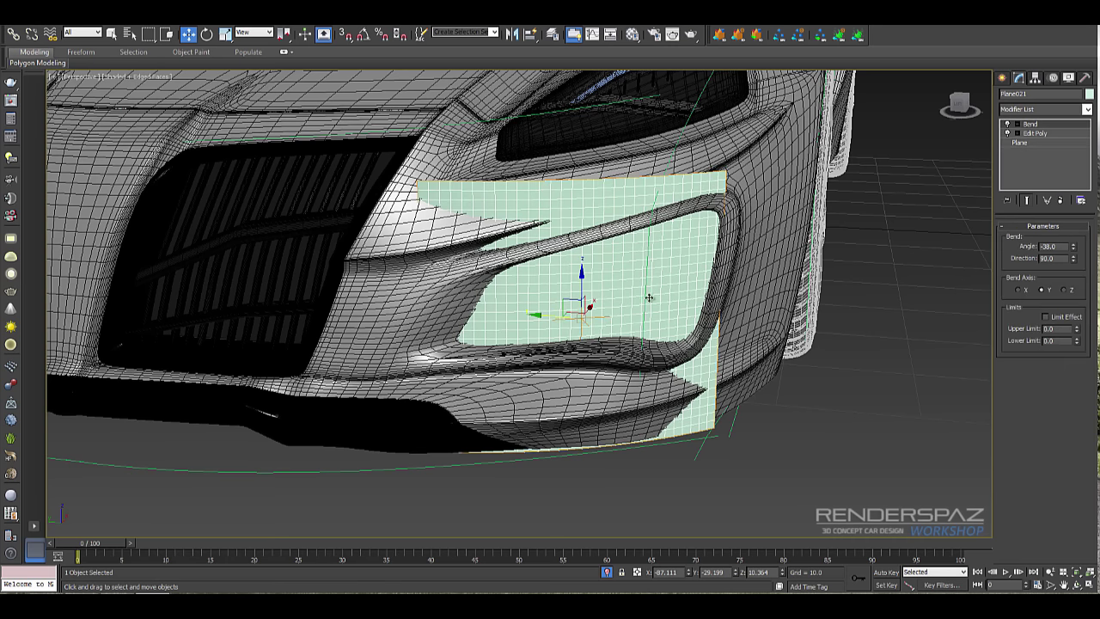
- Select all vertices of the plane in its Edit Poly modifier and chamfer them into a diagonal diamond grid
left_click(1035, 133)
left_click(1014, 314)
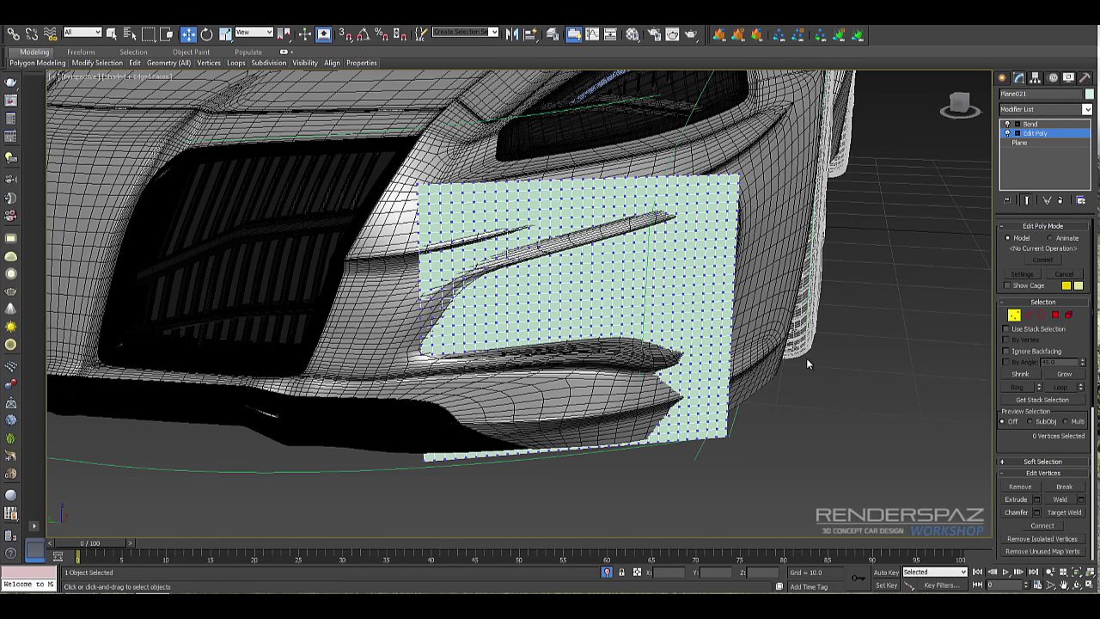
key("ctrl+a")
key("z")
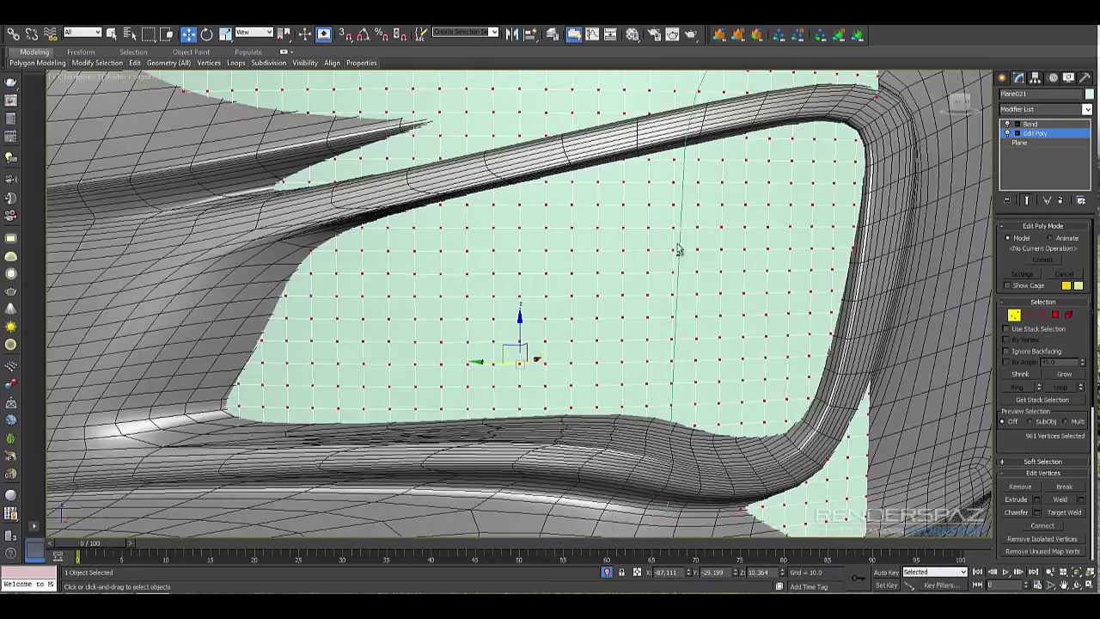
scroll(1031, 446, "down", 3)
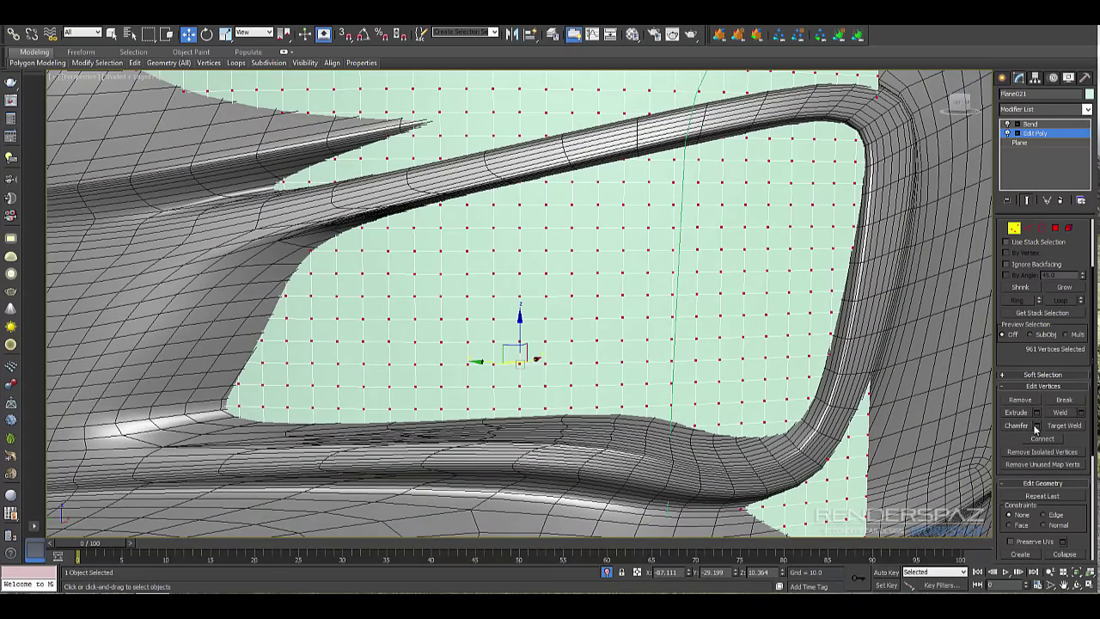
left_click(1037, 427)
middle_click_drag(717, 327, 724, 347, "alt")
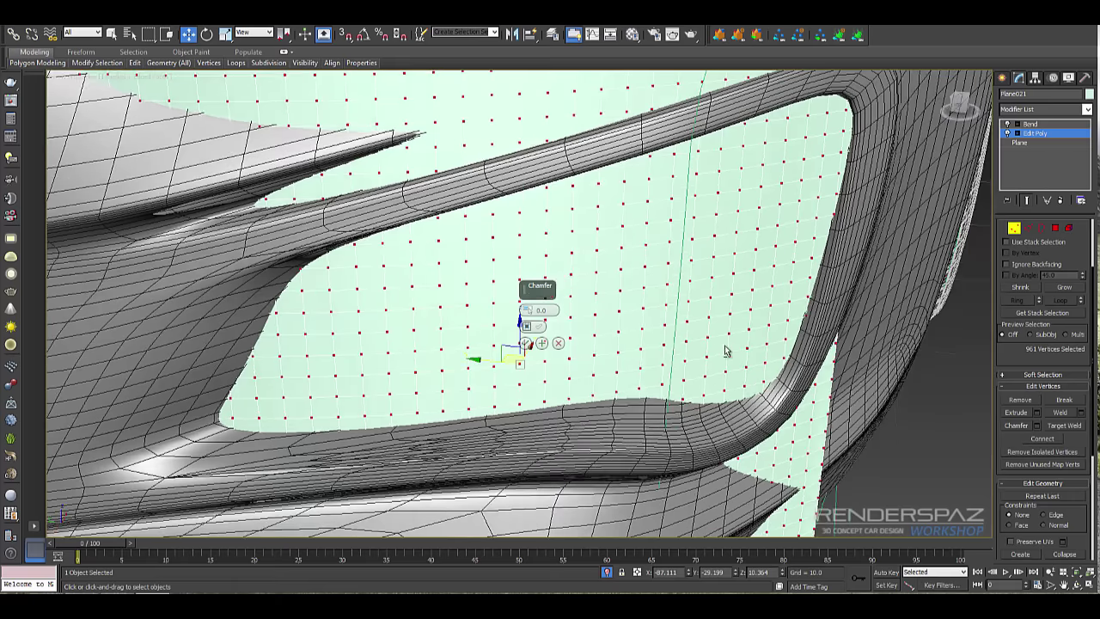
left_click_drag(528, 311, 532, 299)
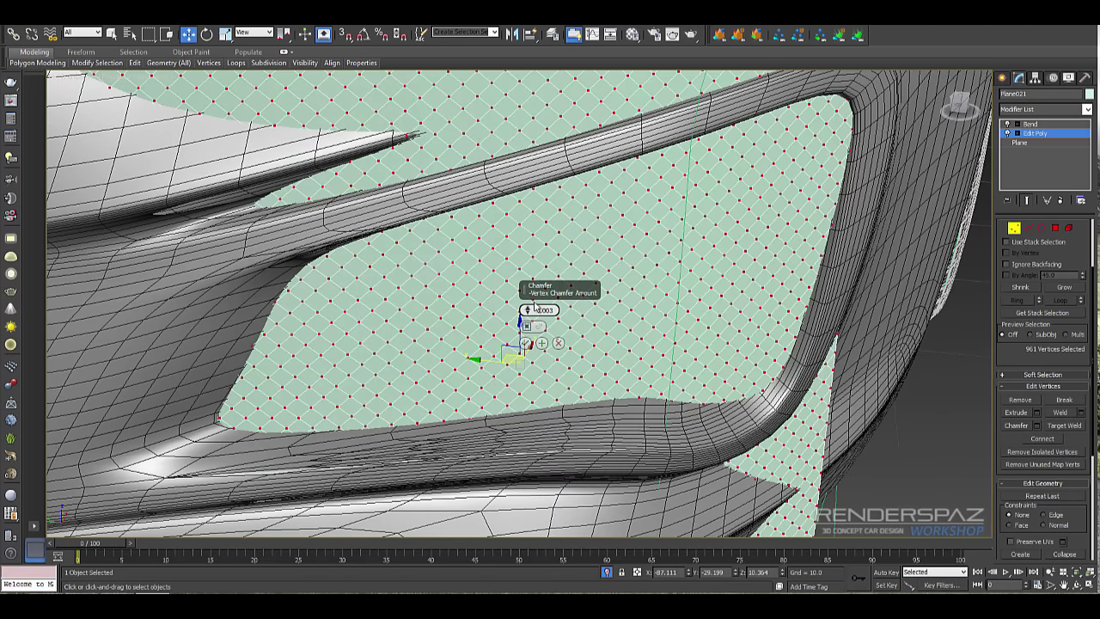
middle_click_drag(687, 217, 651, 240, "alt")
left_click(526, 343)
scroll(650, 240, "down", 4)
left_click(737, 212)
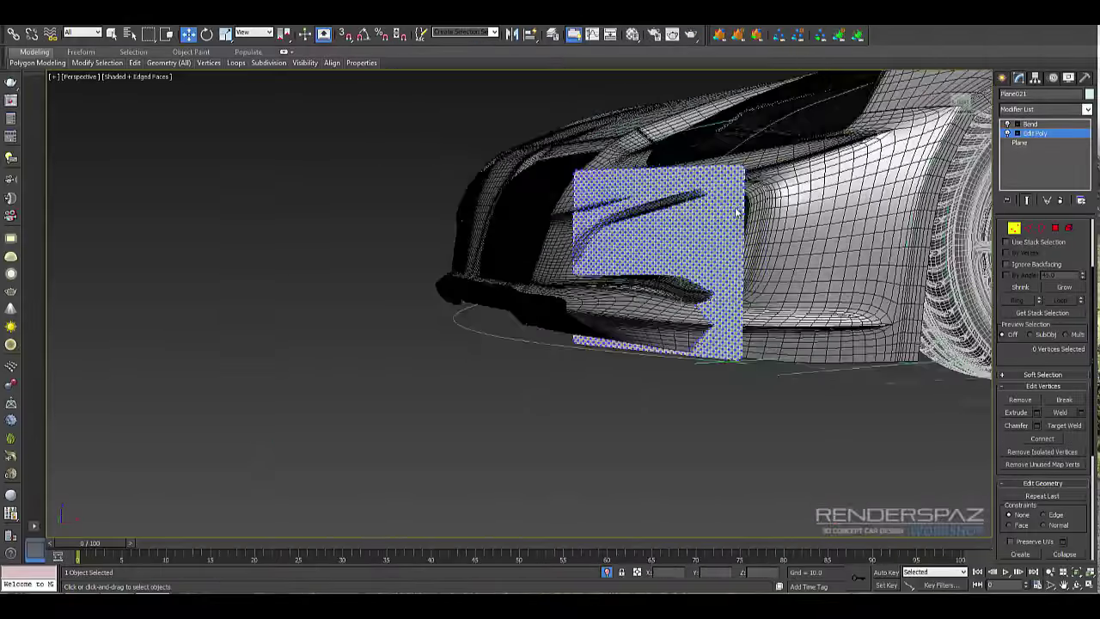
- Leave vertex editing, examine the diamond mesh in the intake opening from close up, and reselect the plane
left_click(1017, 230)
left_click(688, 481)
middle_click_drag(705, 363, 723, 351, "alt")
scroll(719, 349, "up", 4)
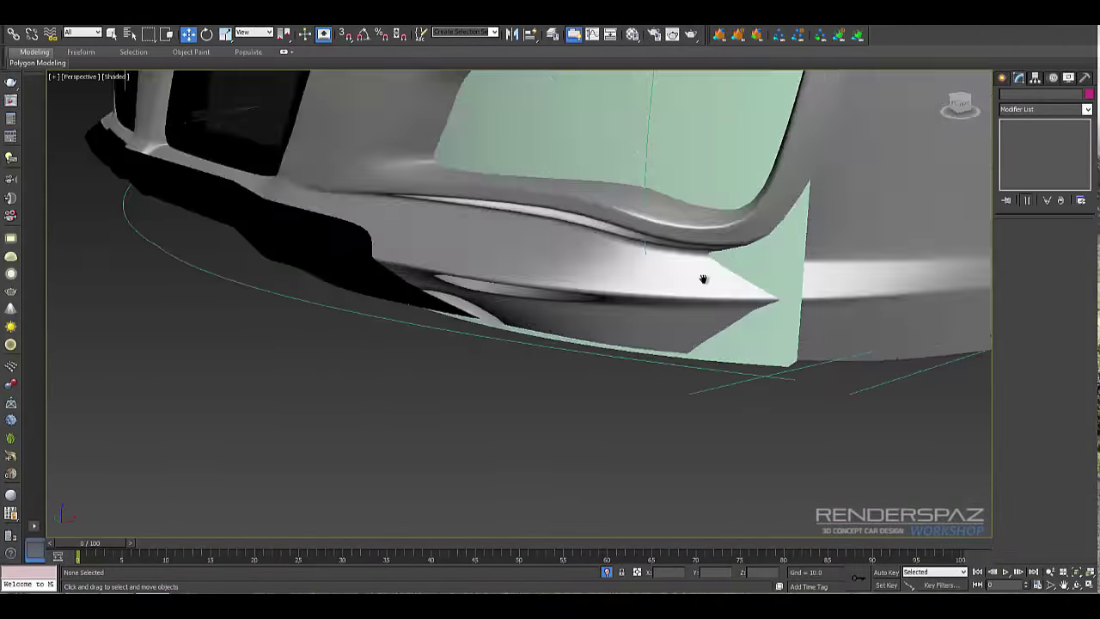
middle_click_drag(702, 278, 626, 440)
left_click(631, 340)
middle_click_drag(631, 340, 651, 346, "alt")
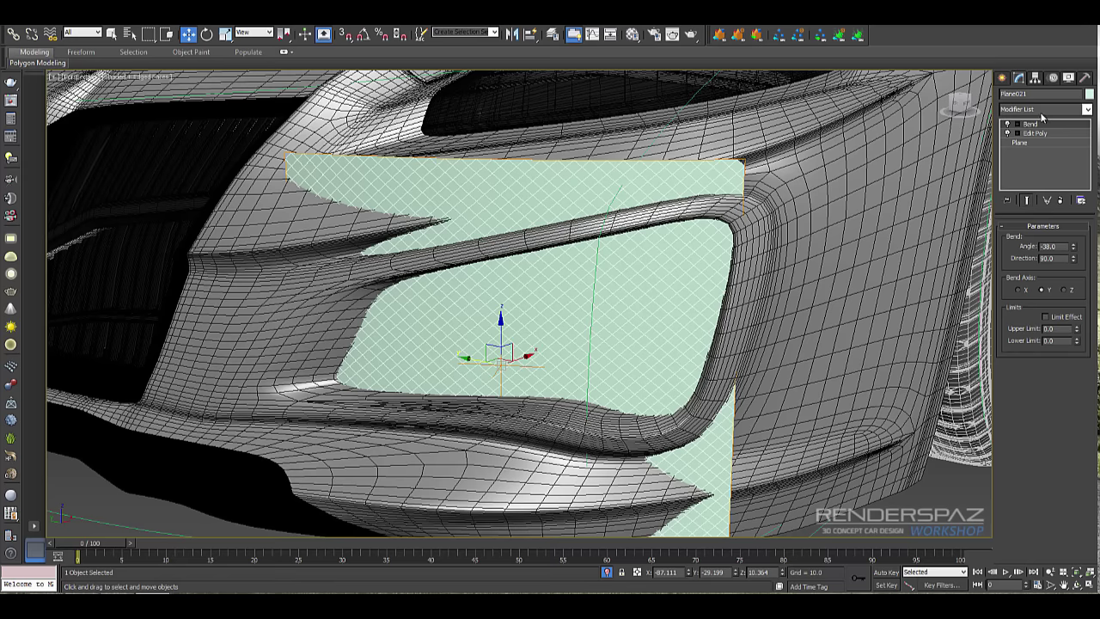
- Select all edges of the plane in its Edit Poly modifier and leave edge editing
left_click(1034, 133)
left_click(1028, 318)
scroll(576, 215, "down", 5)
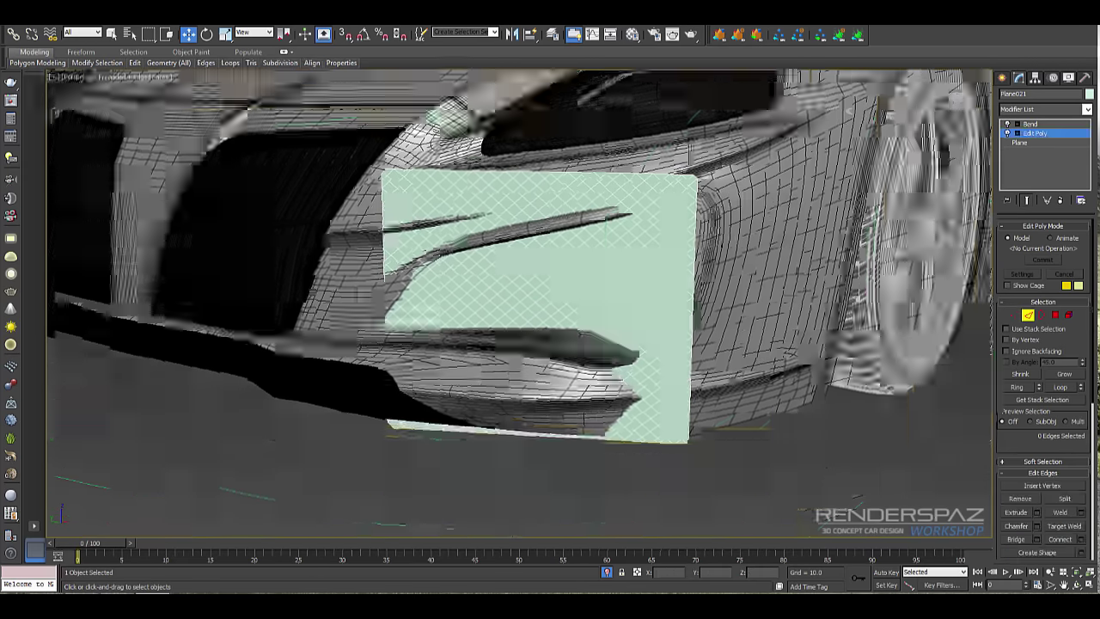
left_click_drag(330, 163, 761, 458)
left_click(1028, 316)
left_click(732, 345)
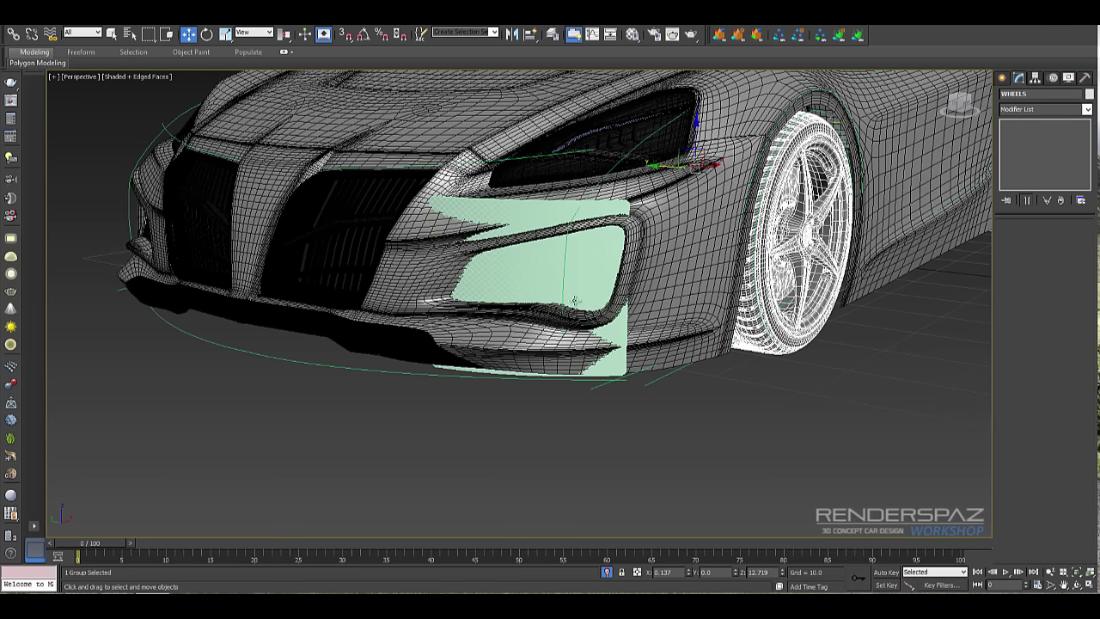
- Try to create a shape from all edges of the plane at its Edit Poly level, below the Bend modifier
left_click(576, 302)
left_click(1040, 134)
left_click(1031, 317)
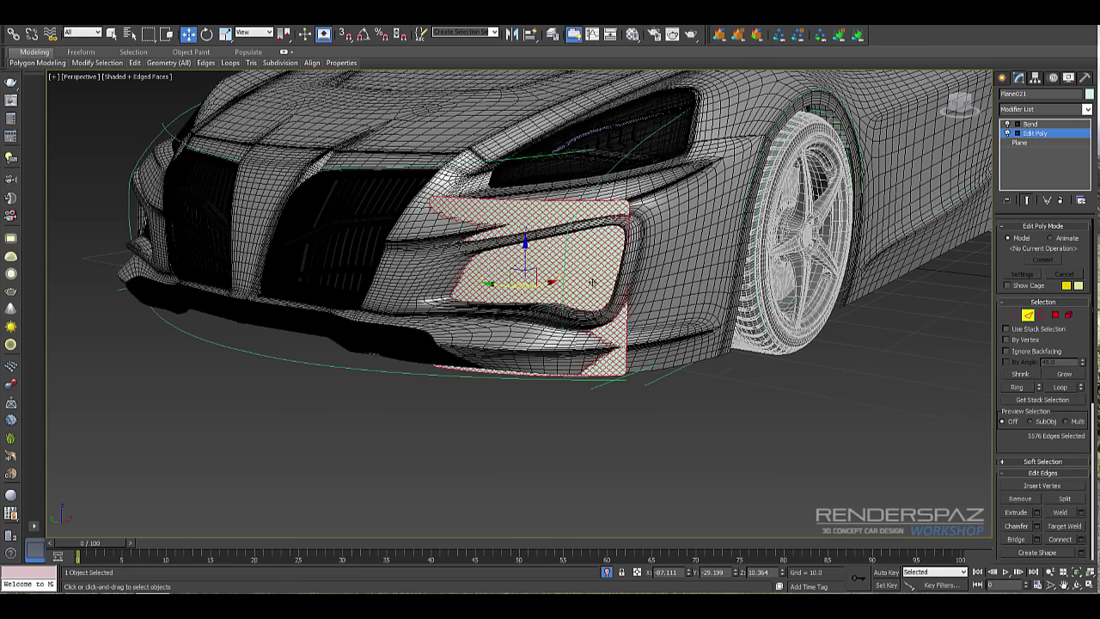
middle_click_drag(664, 319, 578, 286)
scroll(702, 348, "up", 3)
scroll(575, 284, "up", 3)
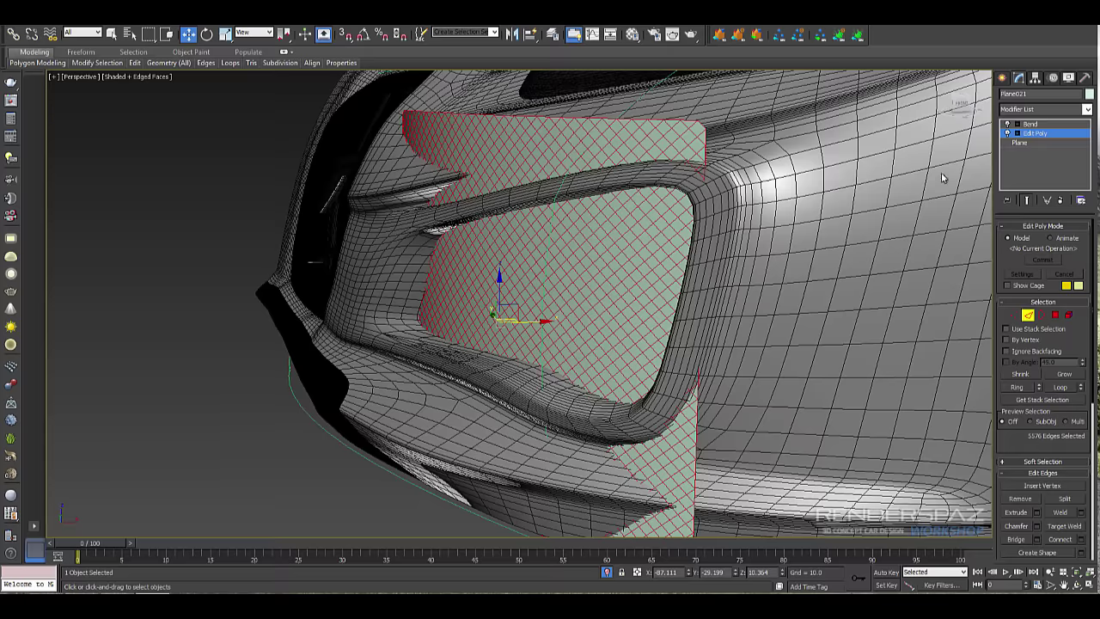
scroll(1040, 387, "down", 5)
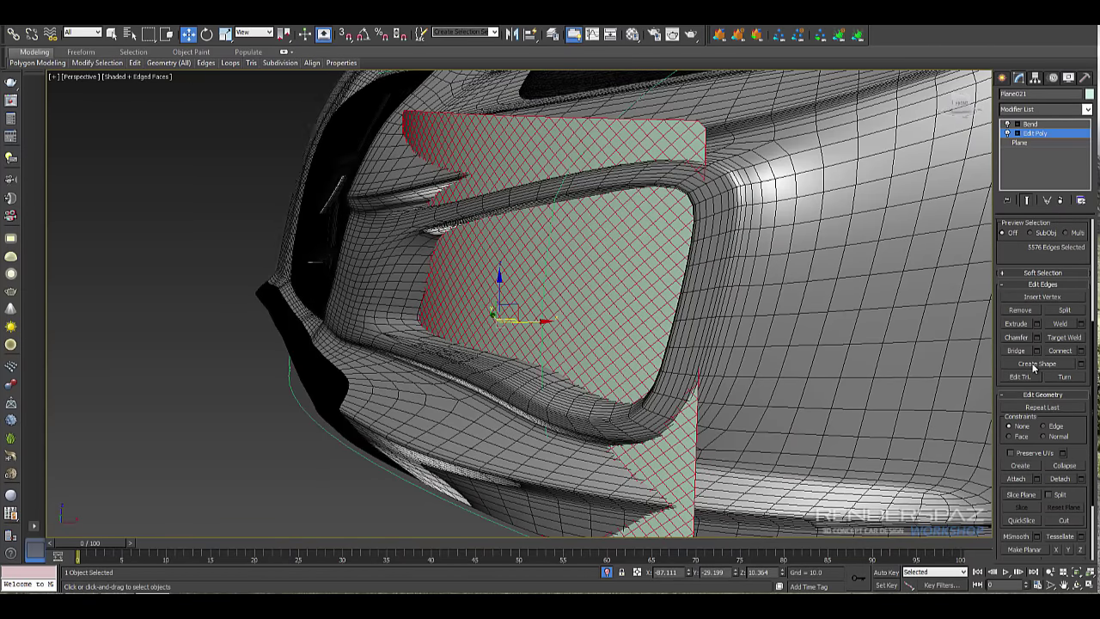
left_click(1035, 367)
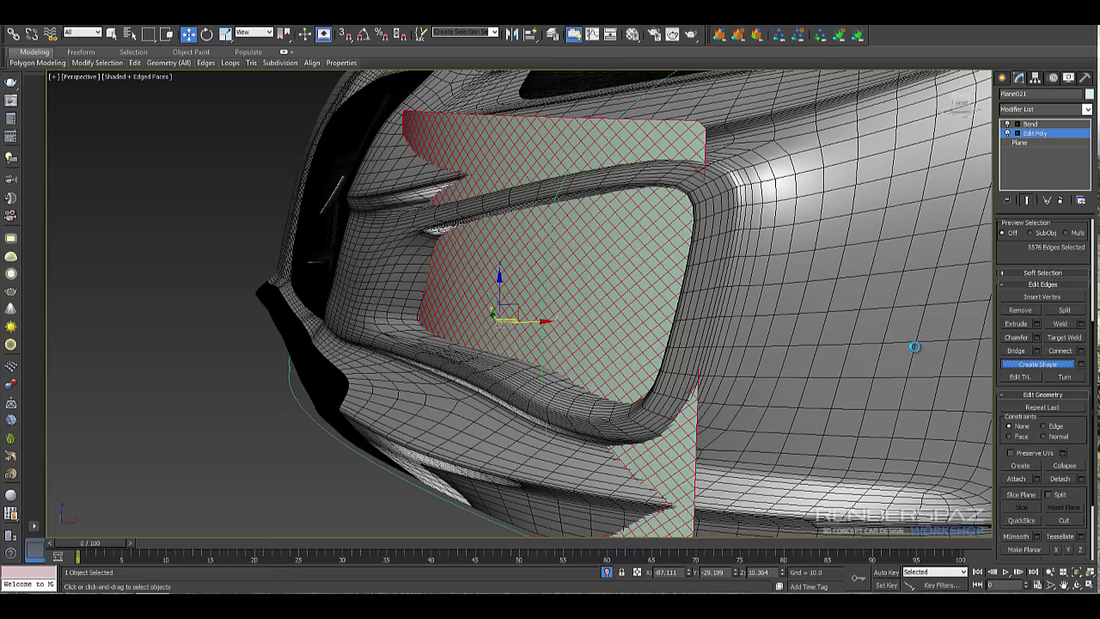
left_click(647, 267)
key("F3")
key("F3")
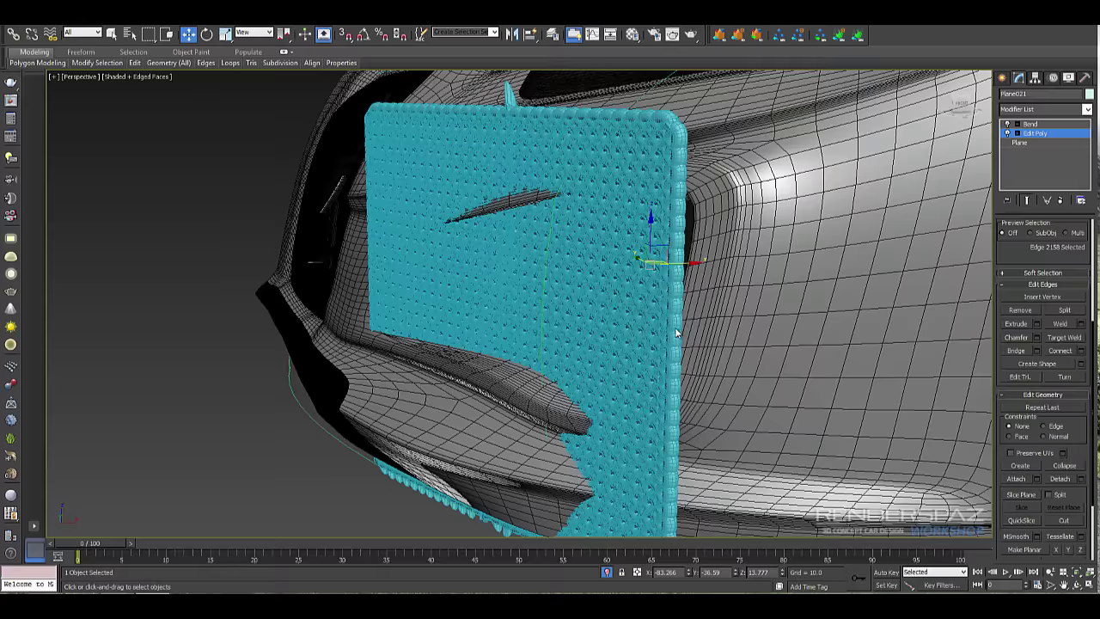
left_click(678, 329)
key("F3")
key("F3")
- Collapse the bent plane's modifier stack by converting it to an Editable Poly
left_click(1030, 124)
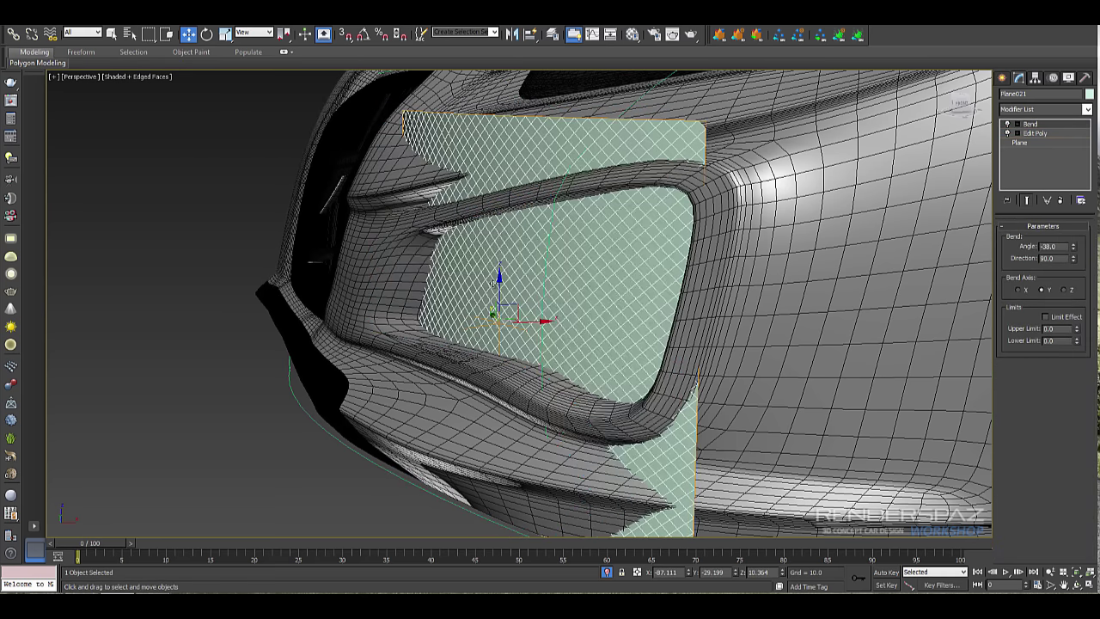
right_click(543, 271)
mouse_move(602, 379)
left_click(706, 392)
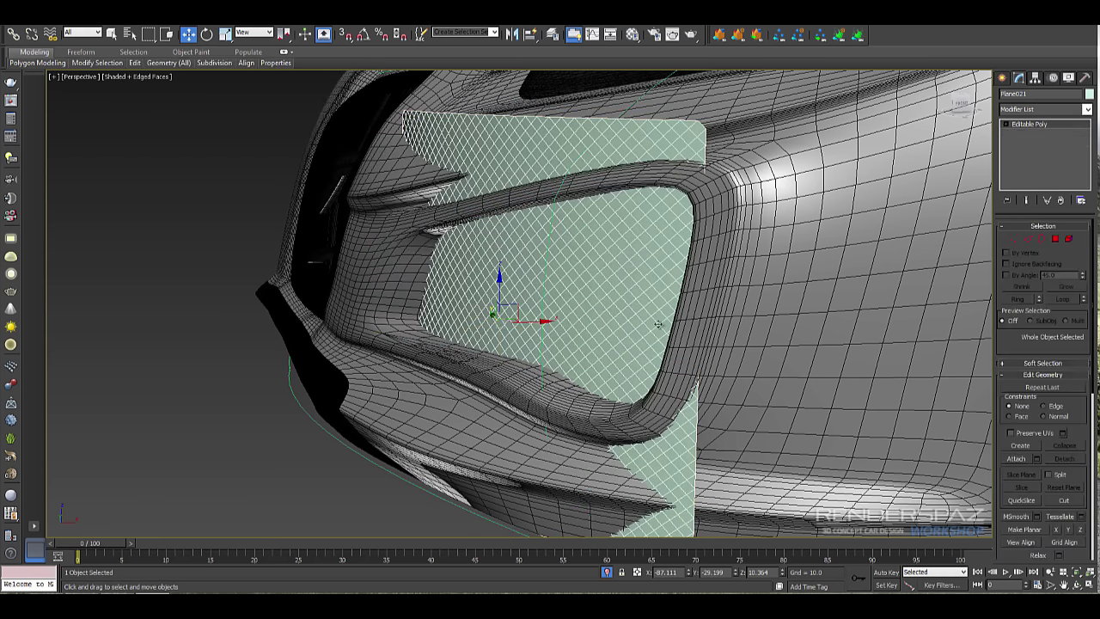
- Select all edges of the converted plane and create a shape from the selection
middle_click_drag(658, 322, 718, 315, "alt")
left_click(1028, 242)
middle_click_drag(490, 273, 539, 256)
scroll(539, 256, "down", 5)
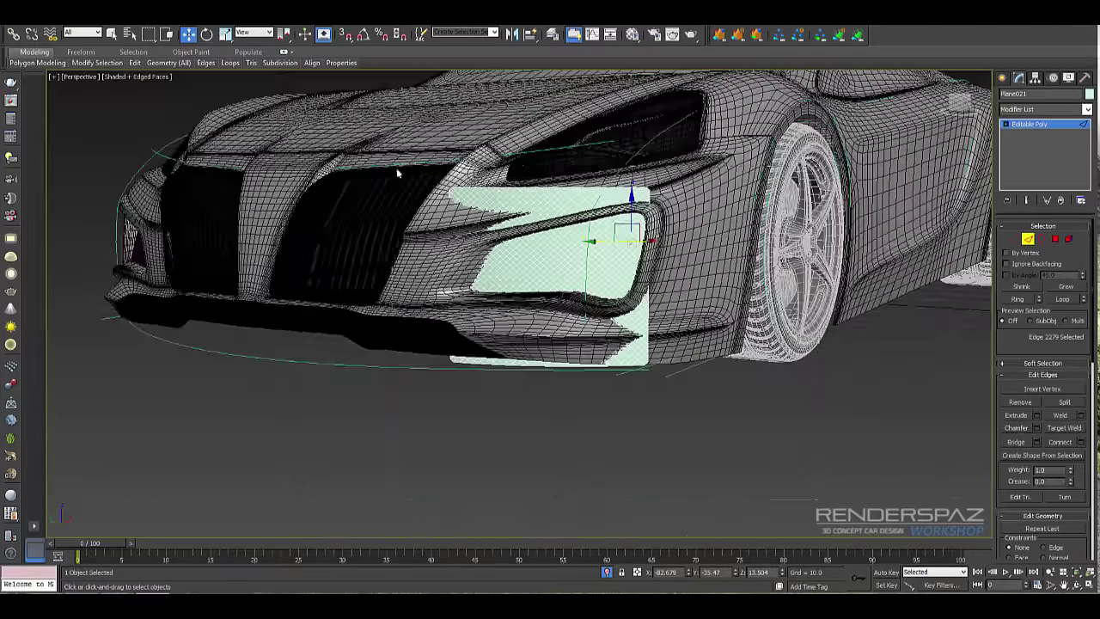
left_click_drag(397, 167, 695, 383)
scroll(694, 353, "up", 5)
middle_click_drag(452, 182, 603, 236)
scroll(603, 237, "up", 3)
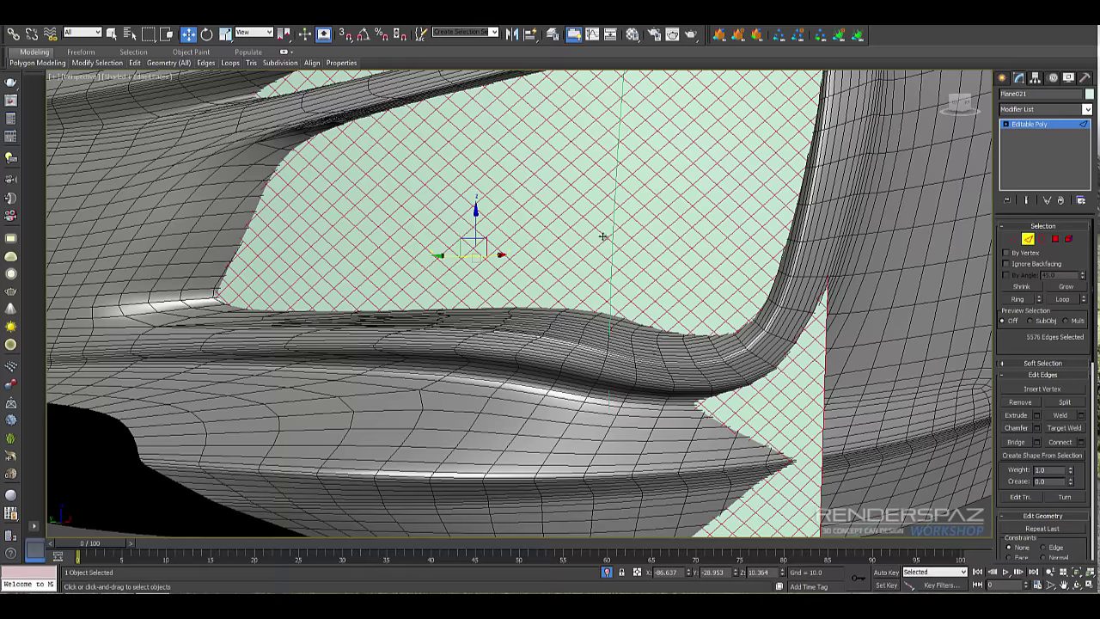
left_click(1049, 453)
left_click(544, 316)
- Leave the plane's edge editing and select the new green spline mesh in the intake opening
scroll(769, 361, "down", 3)
middle_click_drag(769, 361, 847, 387, "alt")
scroll(847, 387, "up", 3)
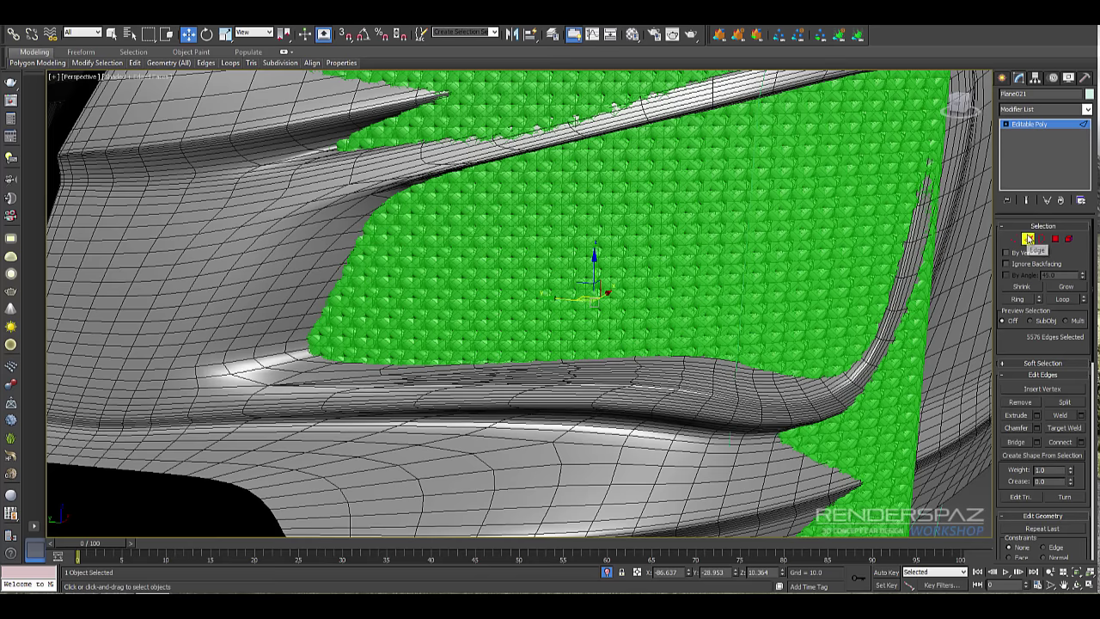
left_click(736, 166)
left_click(1026, 238)
left_click(937, 391)
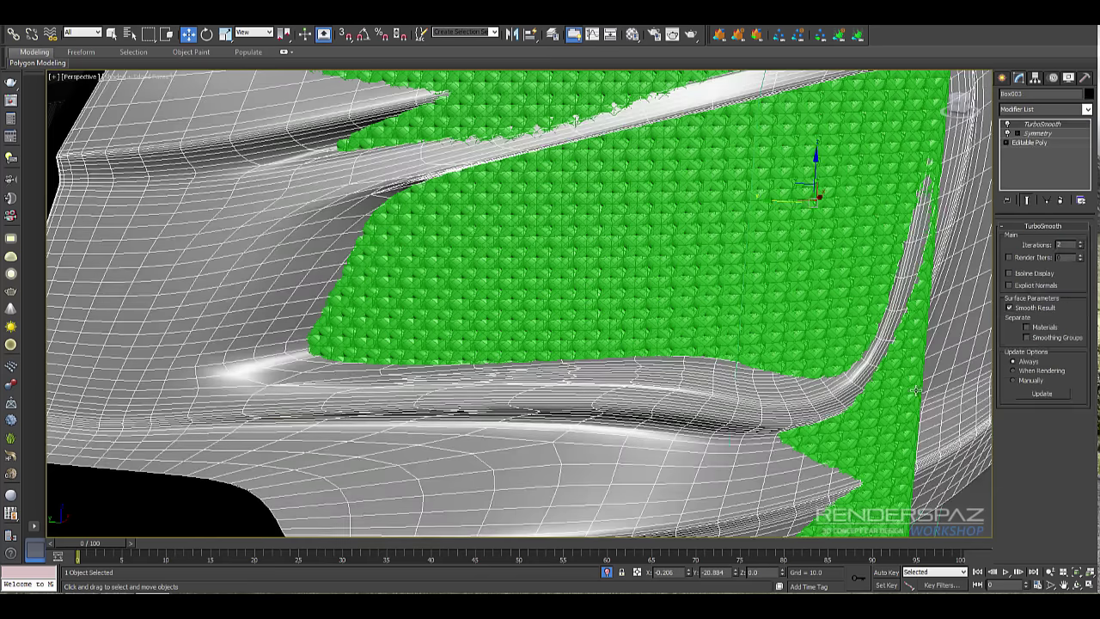
left_click(918, 391)
key("F3")
left_click(917, 394)
key("F3")
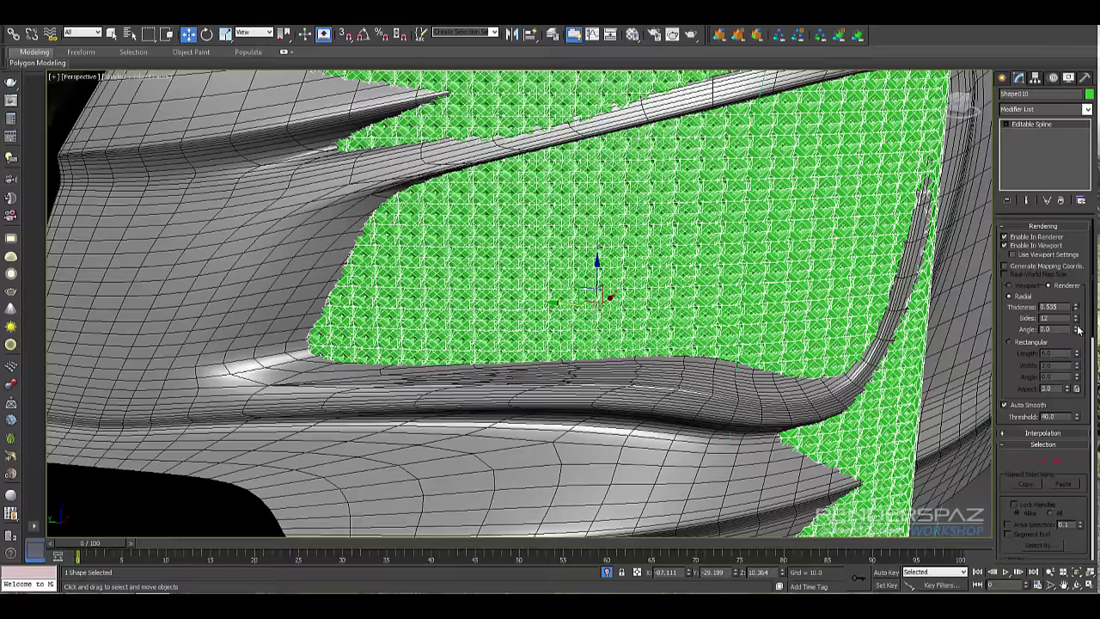
- Set the spline mesh's radial thickness to 0.1 and turn off the edged-faces display
left_click_drag(1077, 315, 1076, 316)
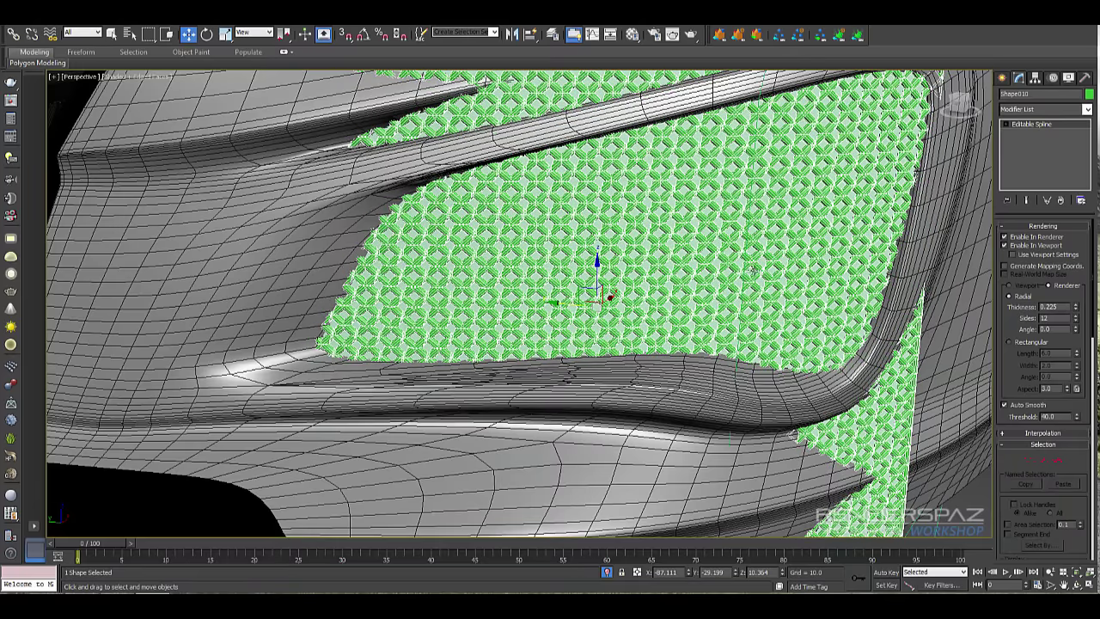
middle_click_drag(785, 286, 788, 297)
scroll(780, 297, "up", 3)
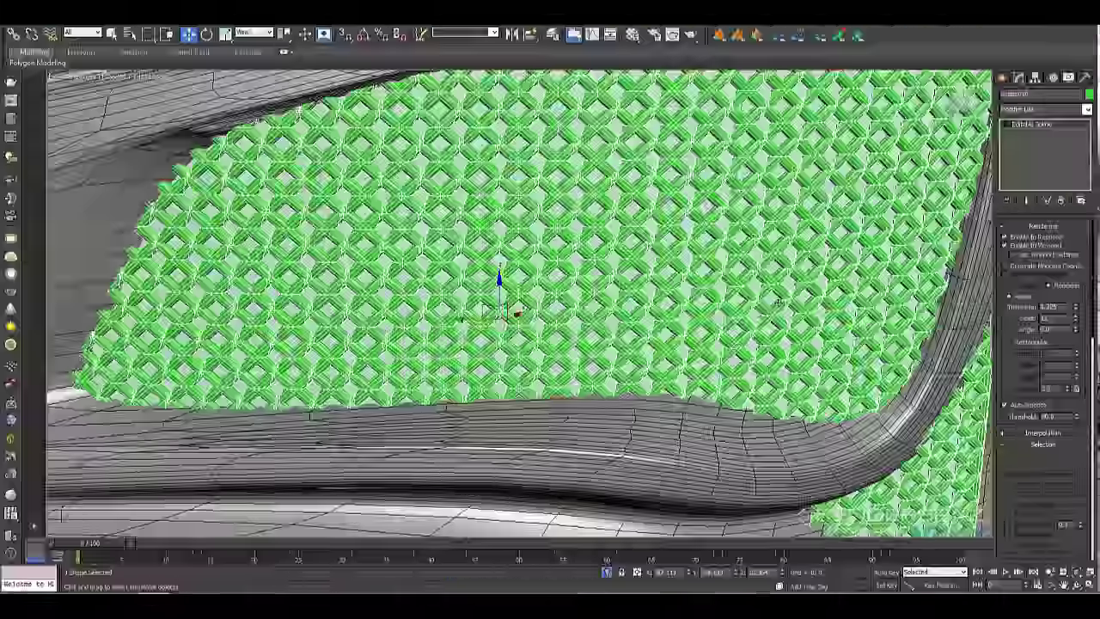
scroll(775, 300, "down", 3)
key("F4")
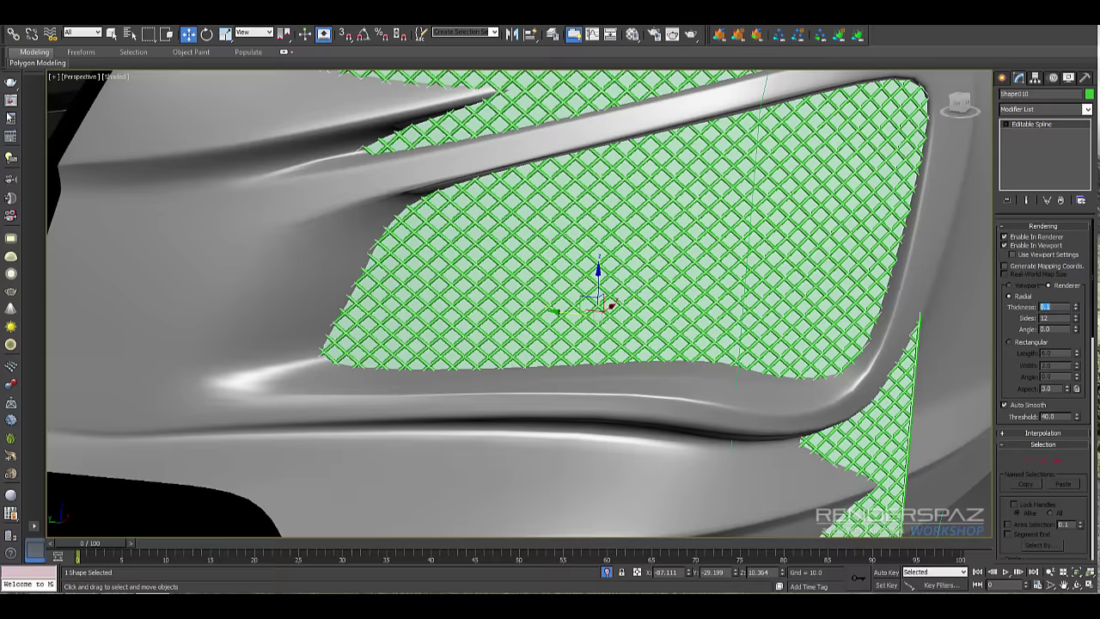
- Deselect the mesh and examine the joints between its diamond bars from close up
scroll(605, 378, "down", 5)
left_click(605, 386)
scroll(606, 384, "up", 4)
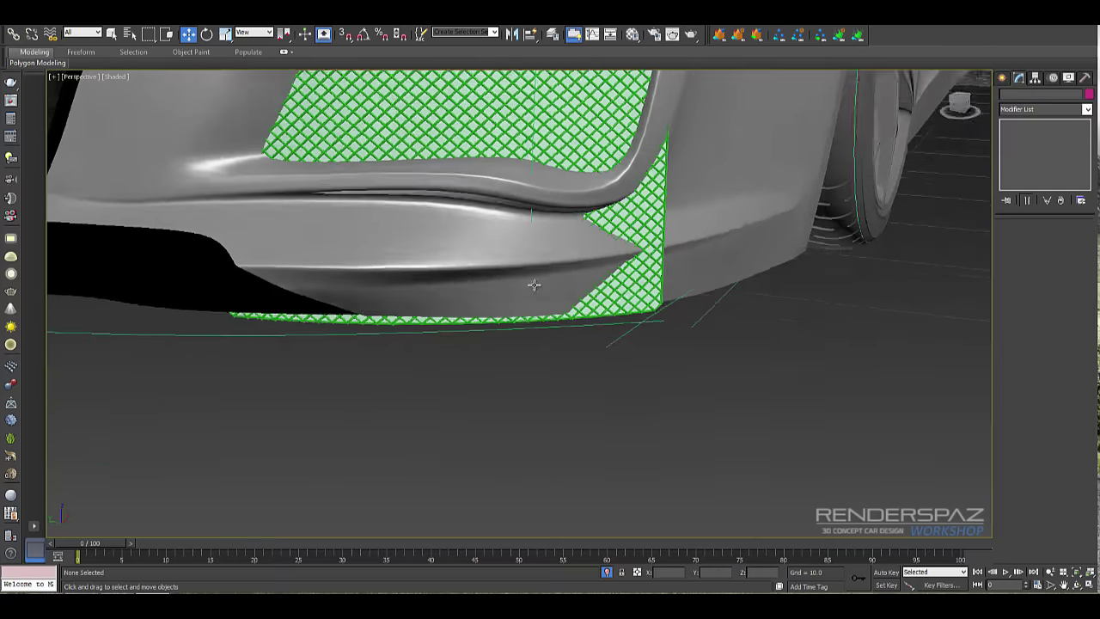
middle_click_drag(533, 285, 465, 277, "alt")
middle_click_drag(471, 184, 516, 298)
scroll(519, 257, "up", 4)
middle_click_drag(677, 221, 722, 211, "alt")
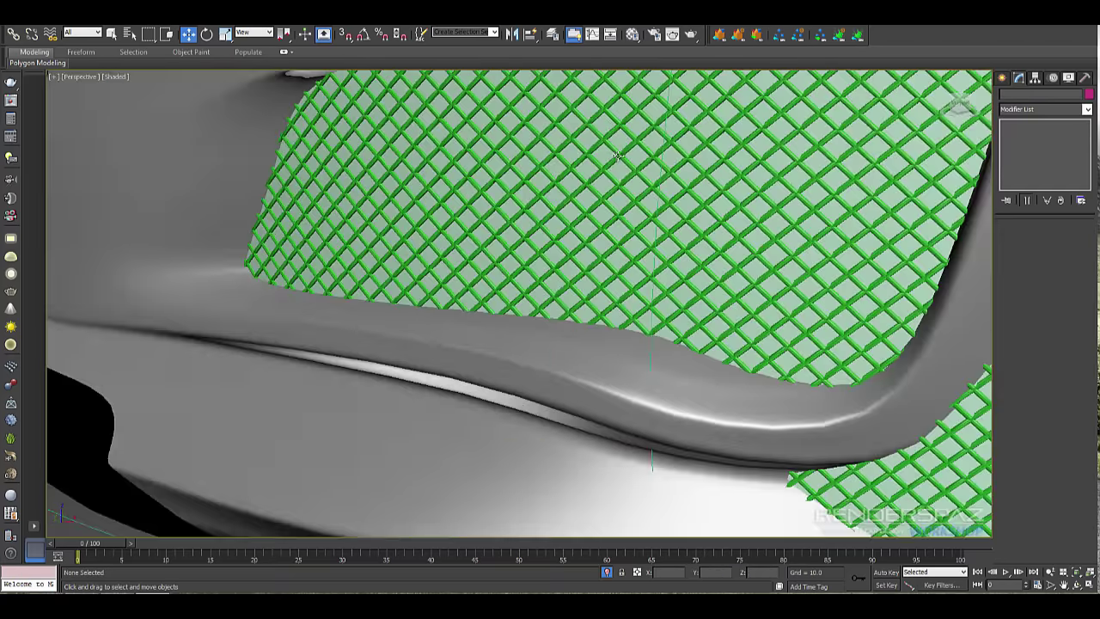
scroll(636, 198, "up", 4)
mouse_move(620, 227)
middle_mouse_down("alt")
mouse_move(630, 207)
mouse_move(605, 242)
middle_mouse_up("alt")
scroll(605, 244, "up", 3)
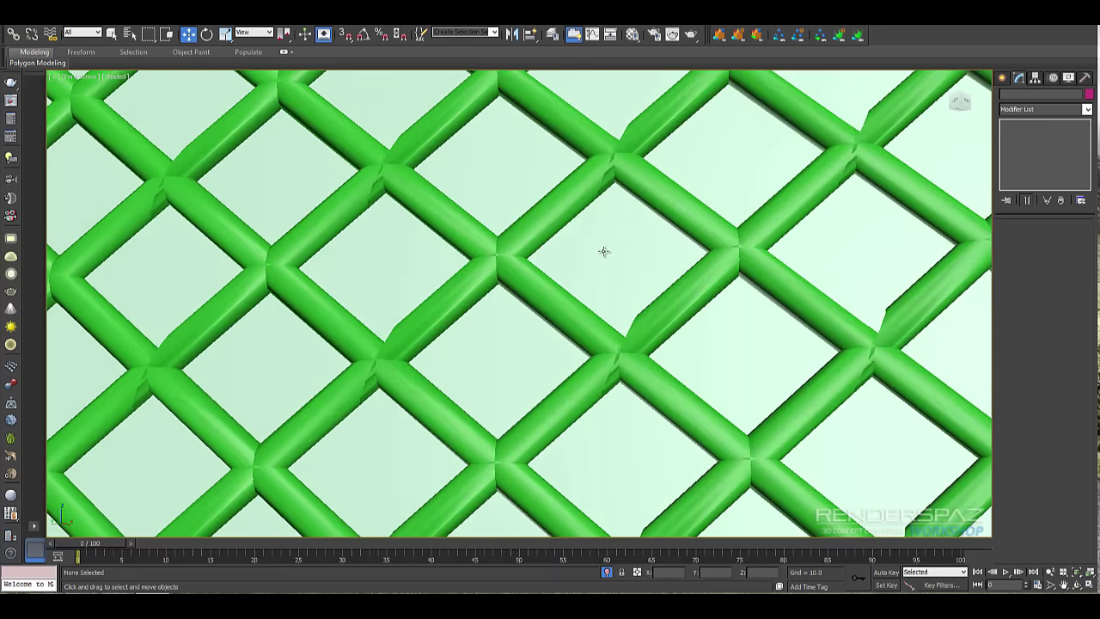
scroll(700, 234, "down", 3)
left_click(705, 283)
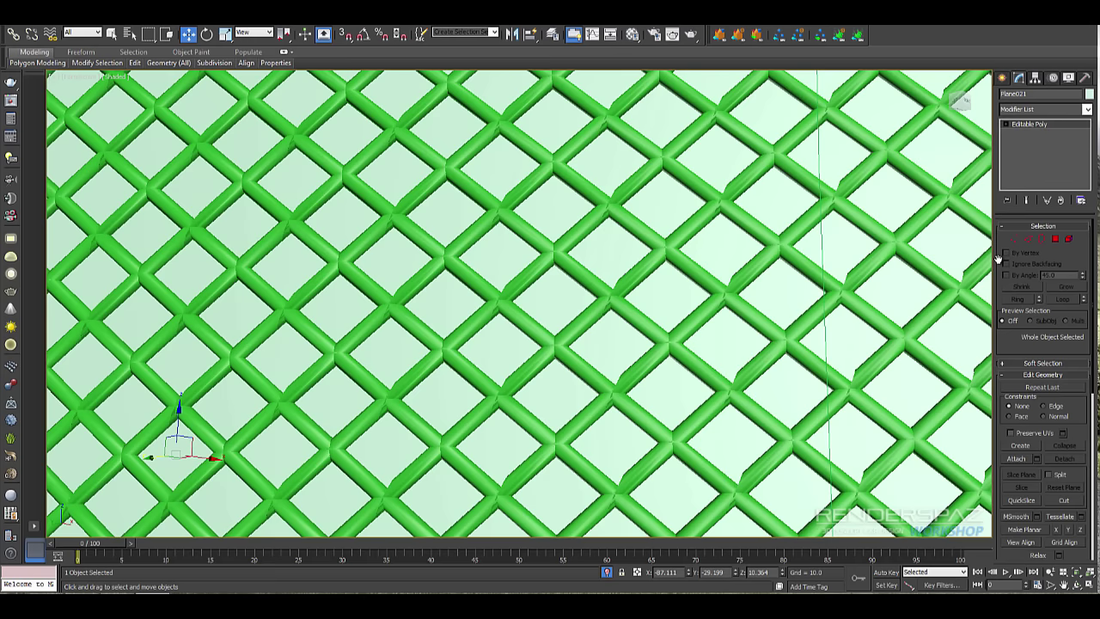
left_click(1014, 241)
key("F3")
scroll(737, 308, "down", 2)
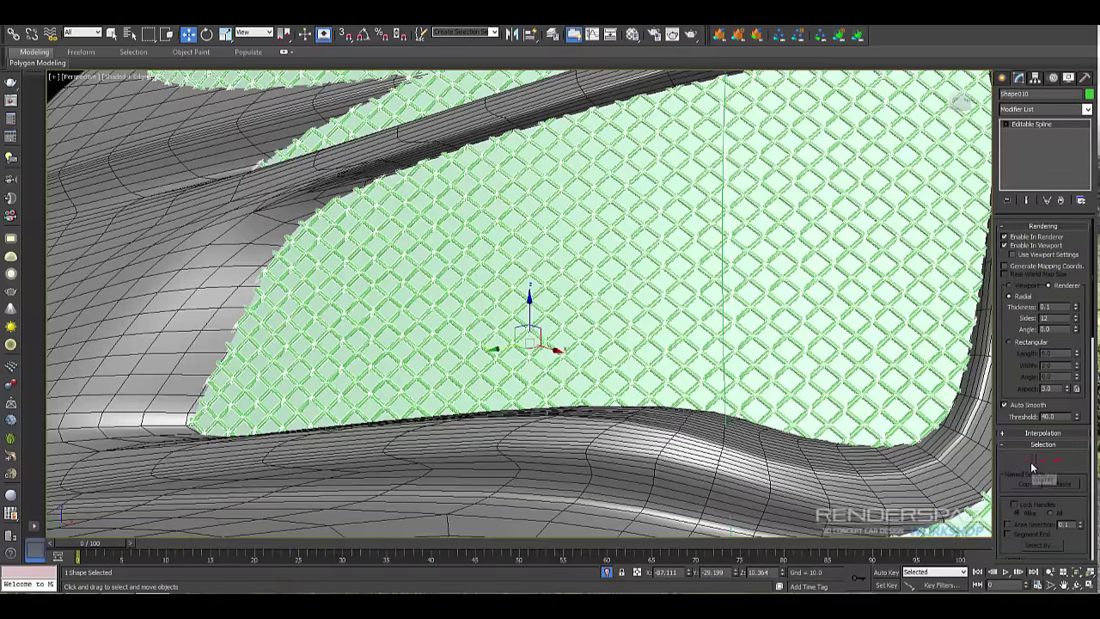
left_click(1030, 461)
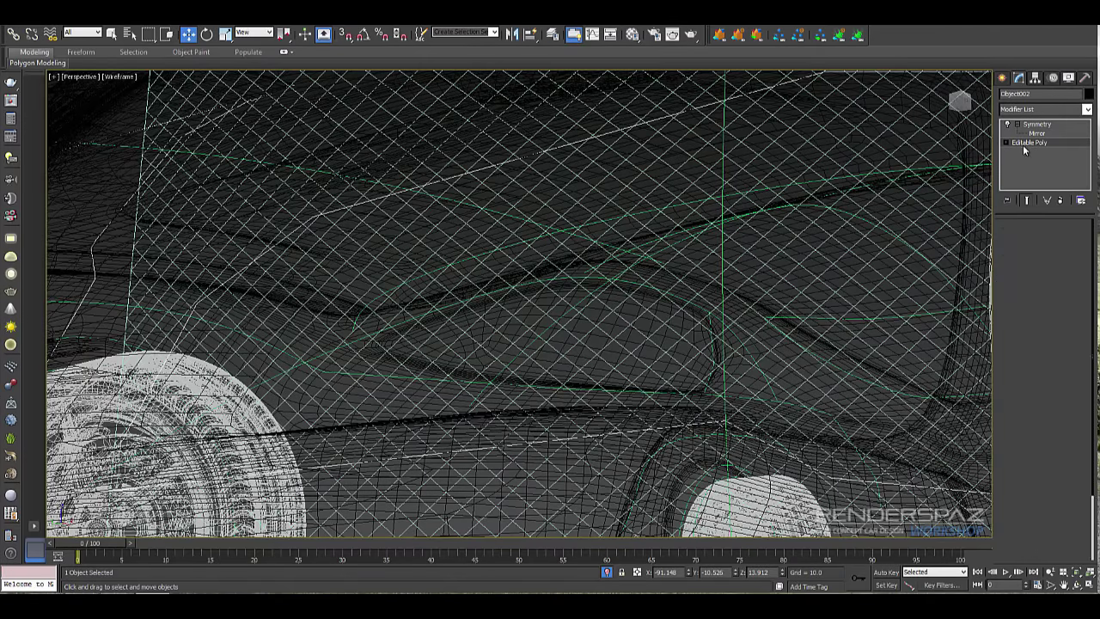
left_click(1029, 143)
left_click(1013, 238)
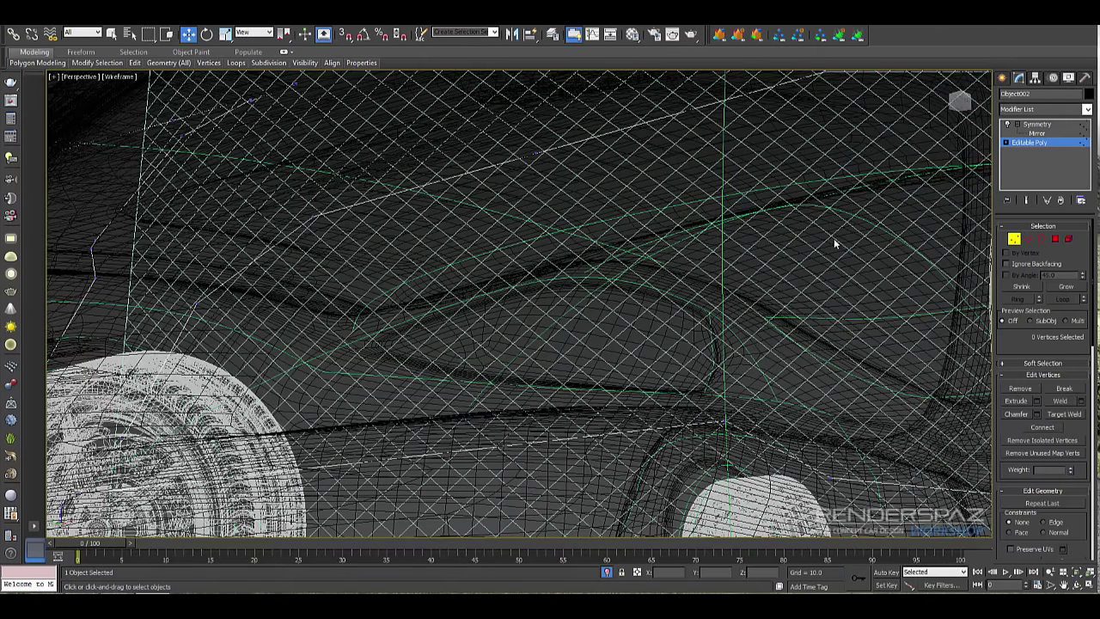
- Weld all vertices of the plane in shaded edged-faces display, leave vertex editing and reselect the plane
key("F3")
key("F4")
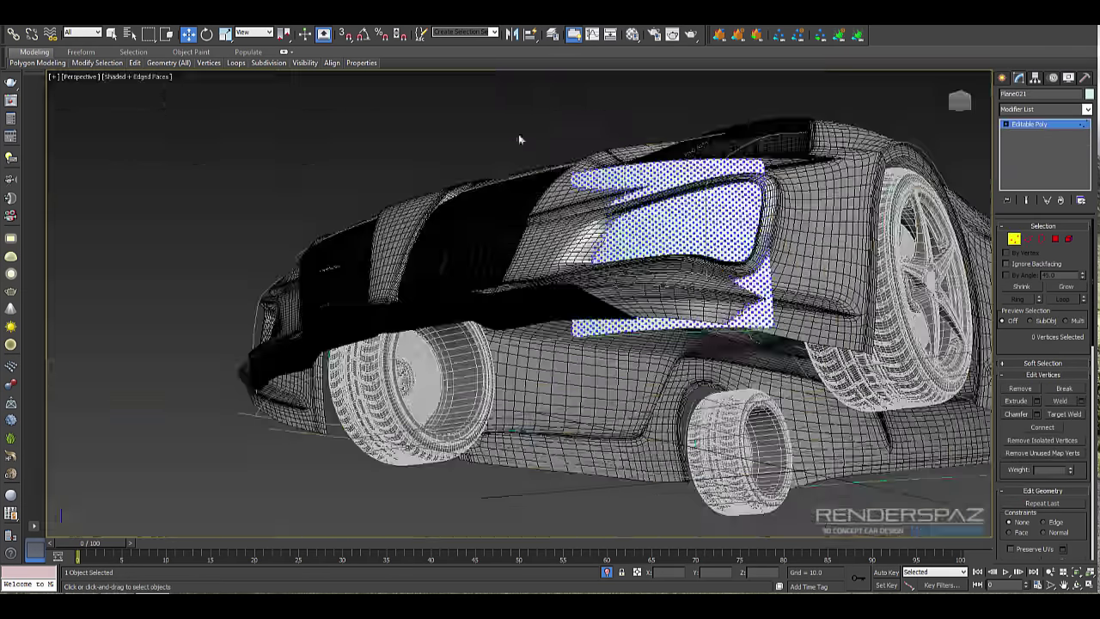
key("ctrl+a")
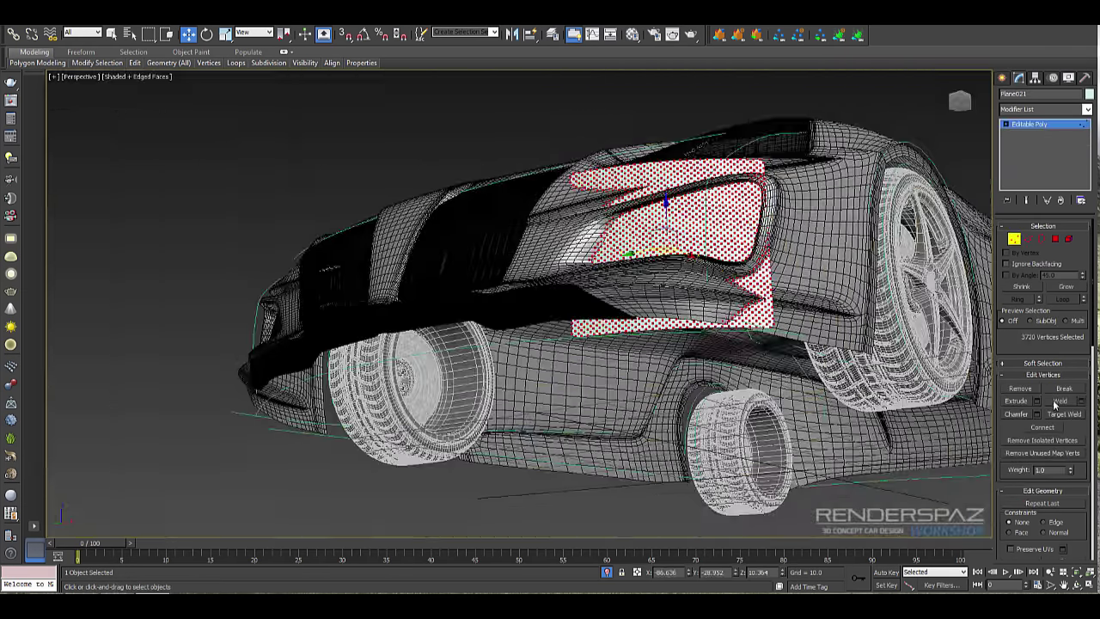
left_click(1056, 402)
left_click(746, 223)
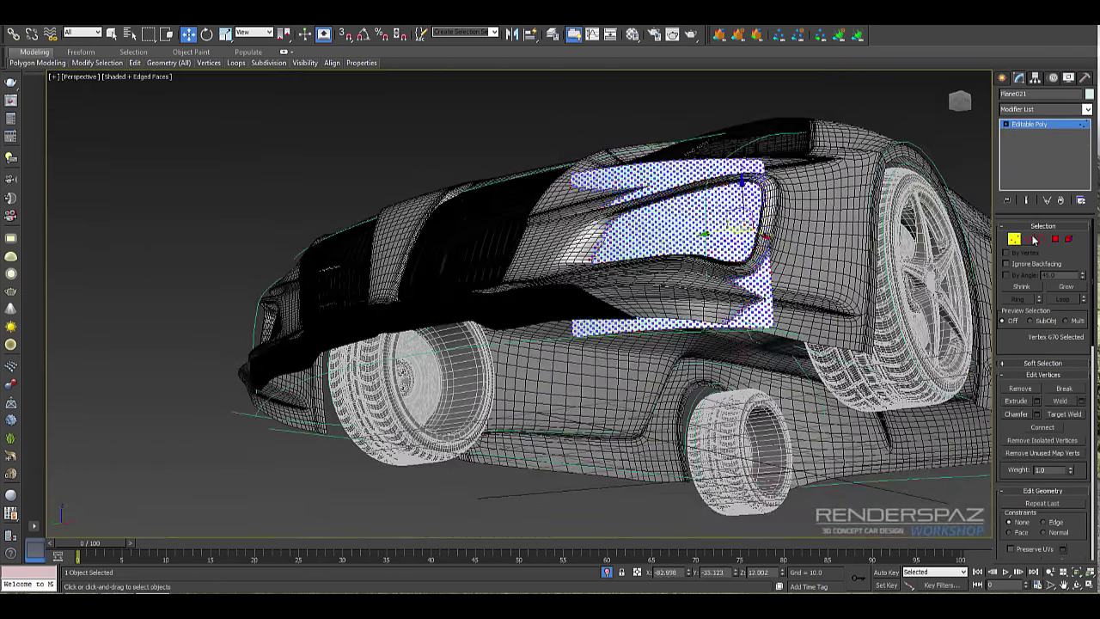
left_click(1016, 240)
left_click(915, 245)
scroll(707, 224, "up", 5)
left_click(712, 277)
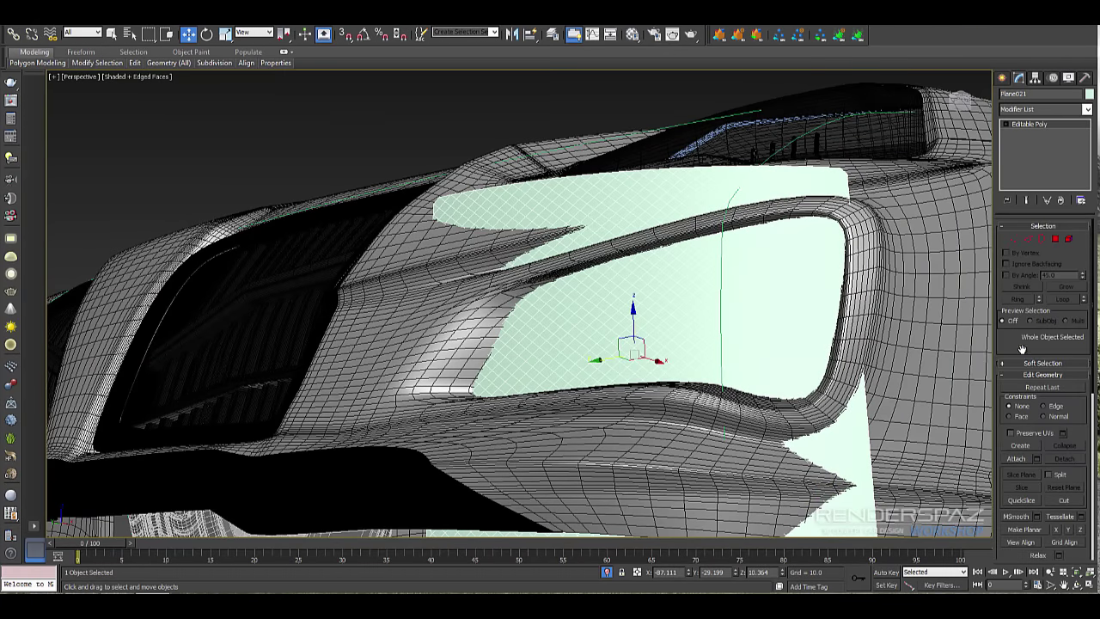
scroll(1023, 348, "down", 5)
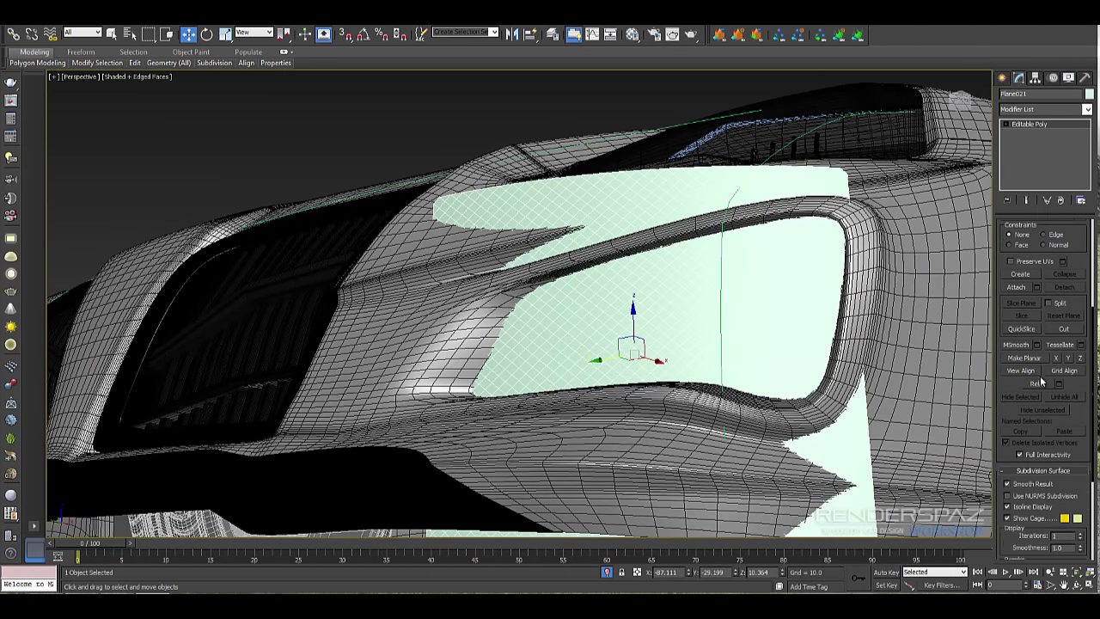
scroll(1042, 381, "up", 5)
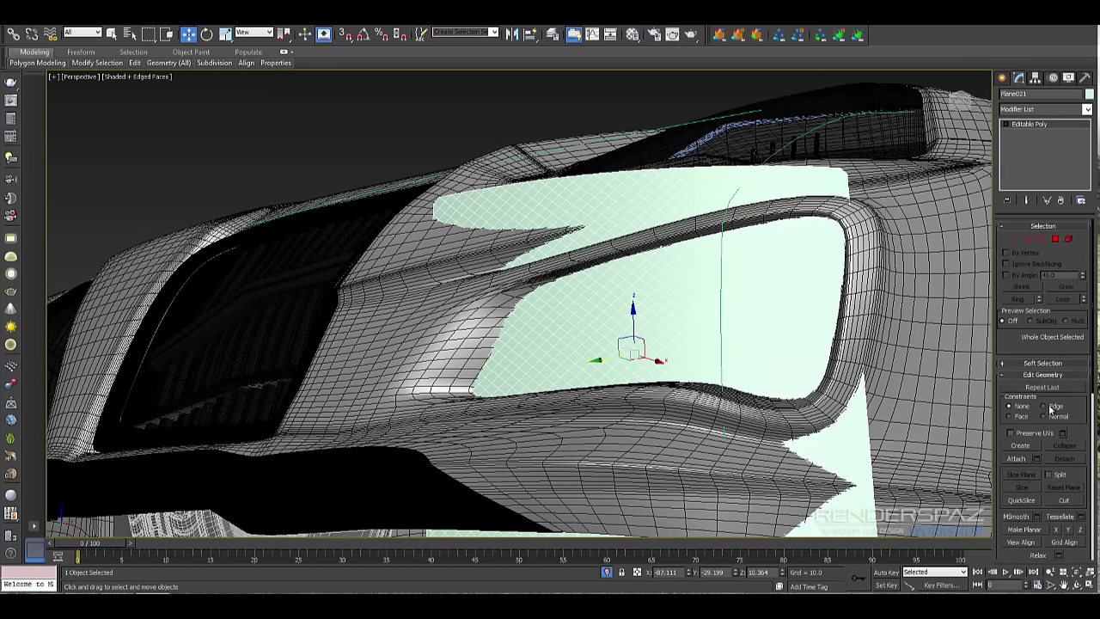
scroll(1051, 411, "down", 3)
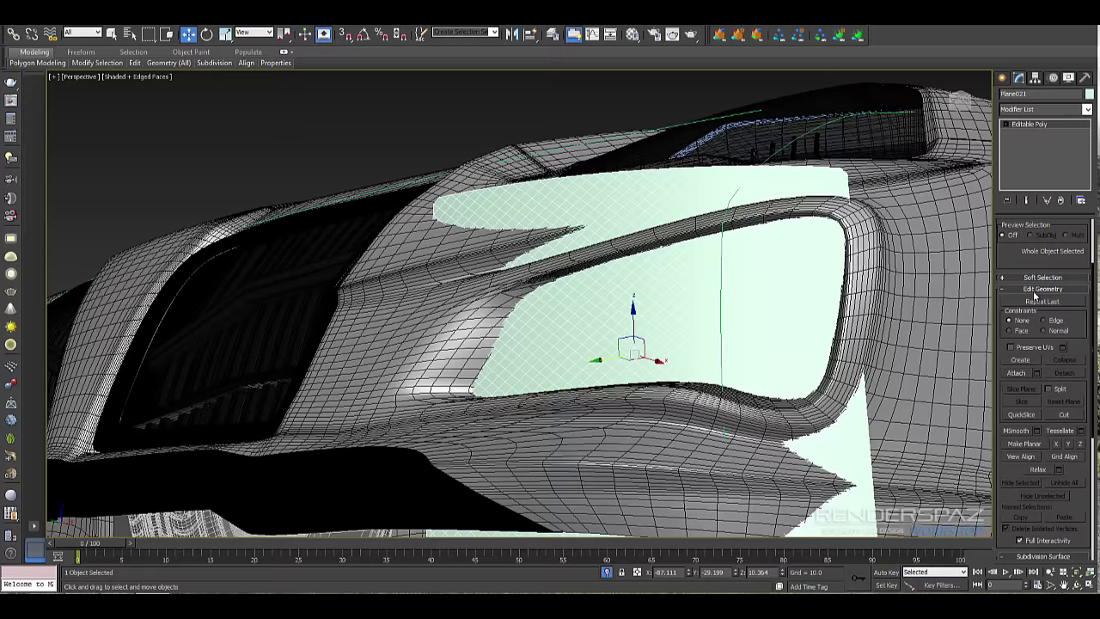
scroll(1040, 361, "down", 3)
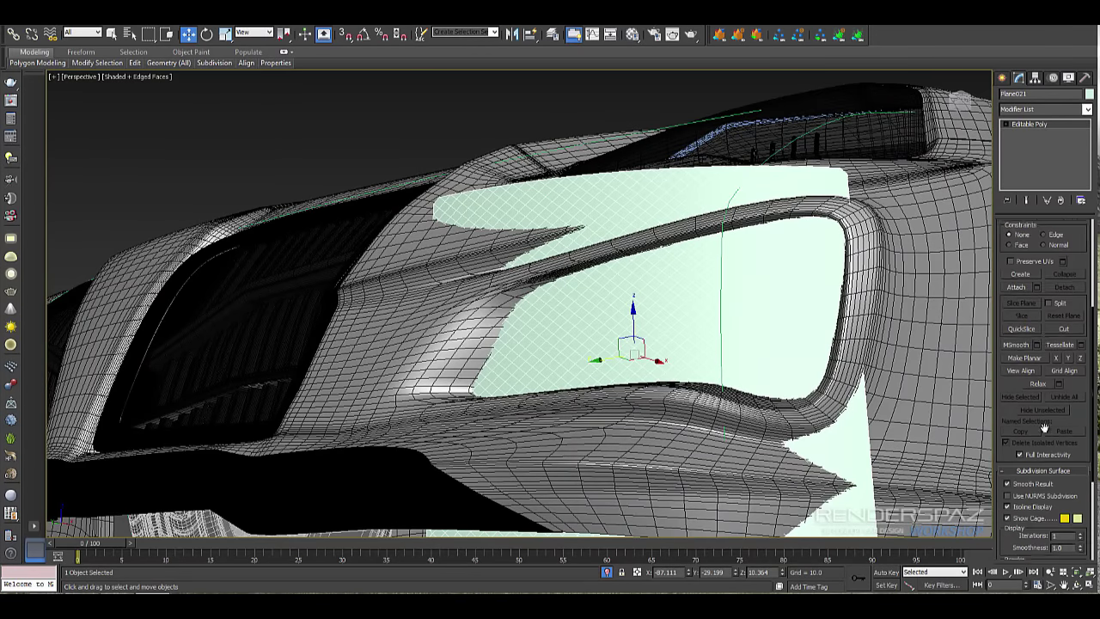
scroll(1045, 428, "down", 4)
scroll(1031, 361, "up", 4)
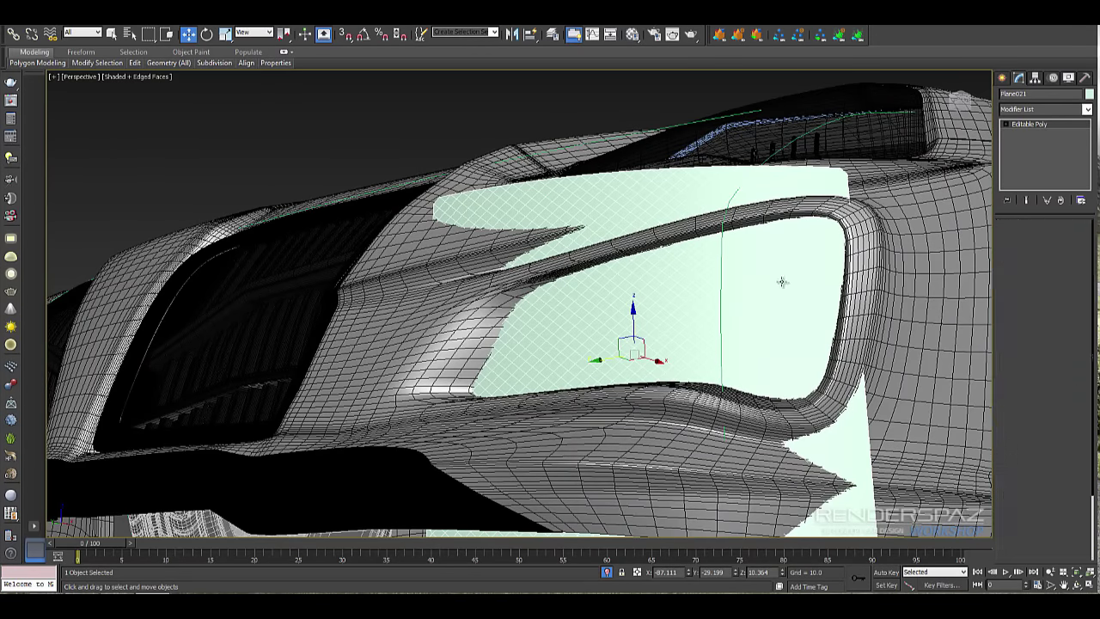
scroll(1080, 254, "up", 5)
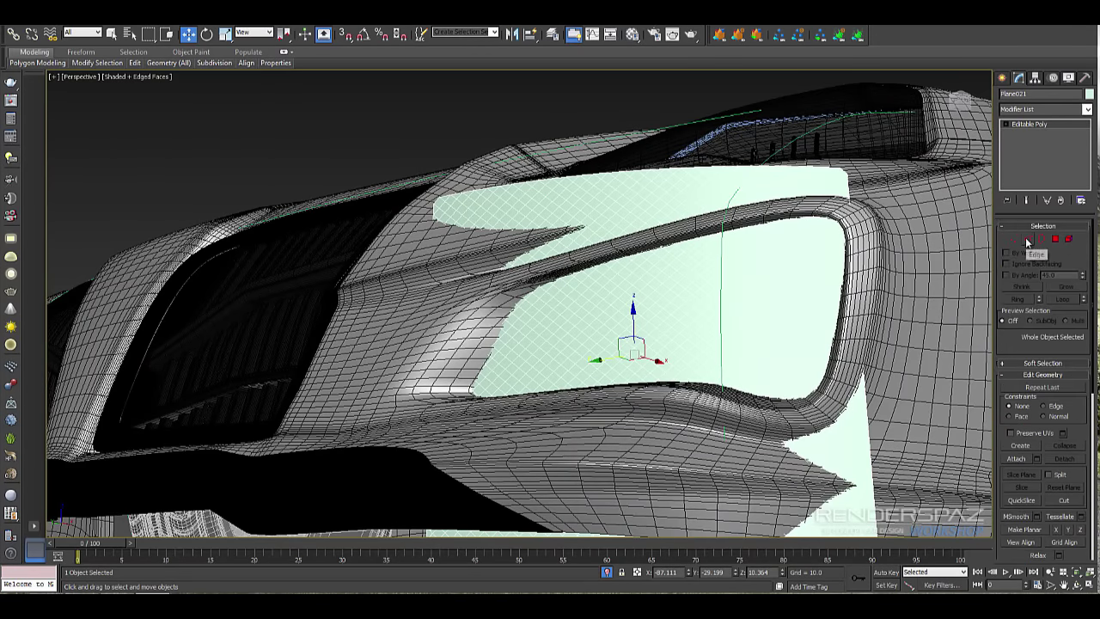
- Select all edges of the welded plane, create a new shape from them and inspect its bar joints
left_click(1028, 239)
scroll(868, 370, "down", 5)
middle_click_drag(886, 395, 858, 443, "alt")
key("ctrl+a")
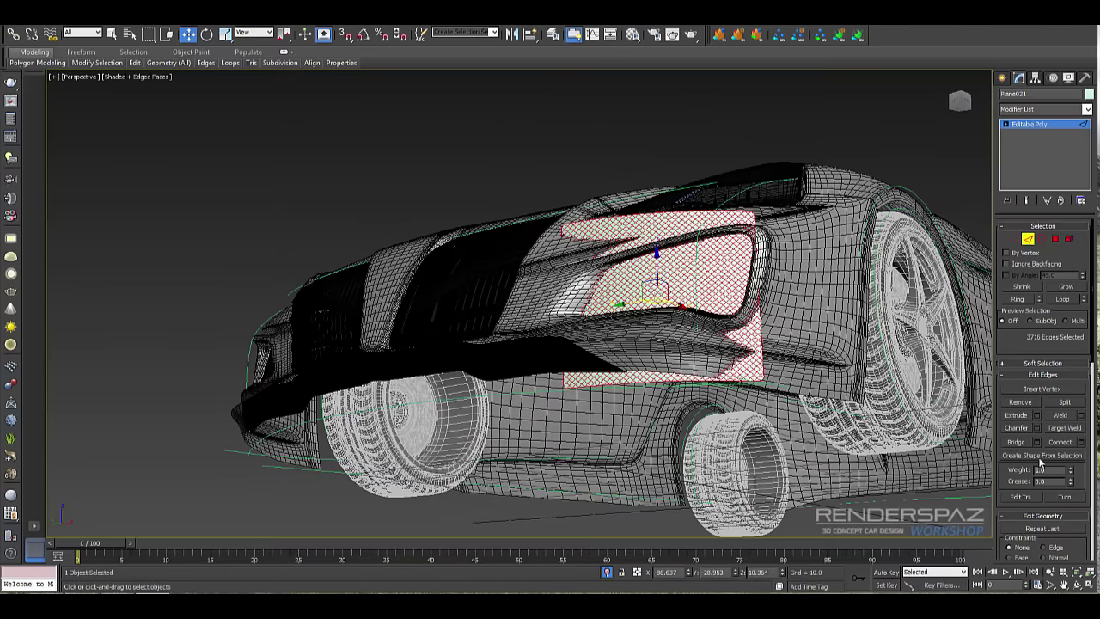
left_click(1040, 456)
left_click(534, 318)
left_click(978, 242)
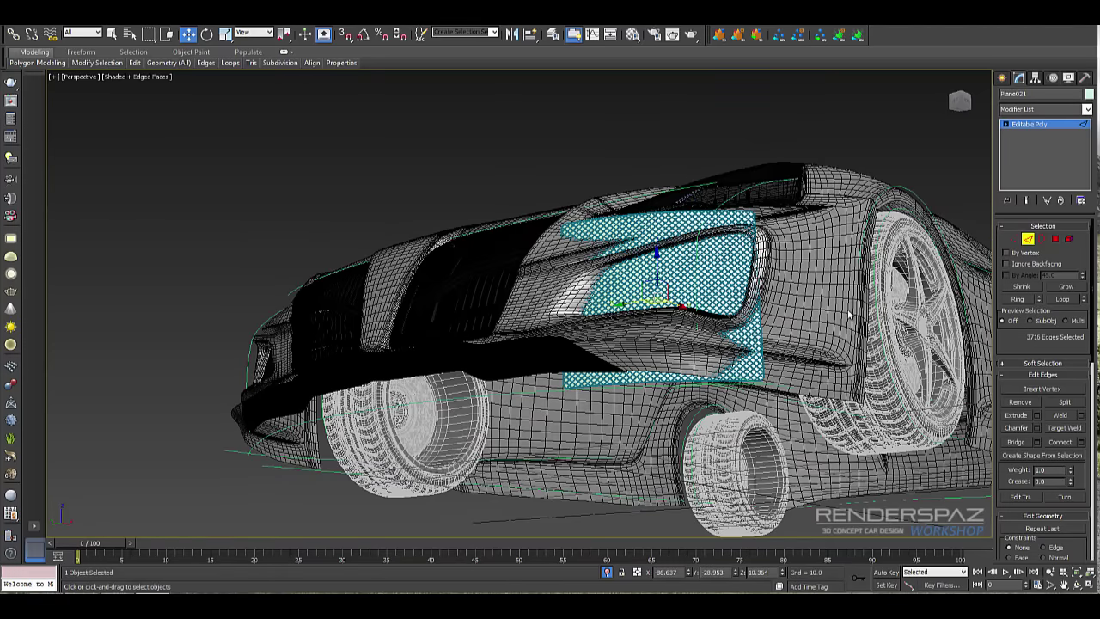
scroll(773, 392, "up", 8)
middle_click_drag(694, 340, 674, 384)
scroll(673, 383, "up", 6)
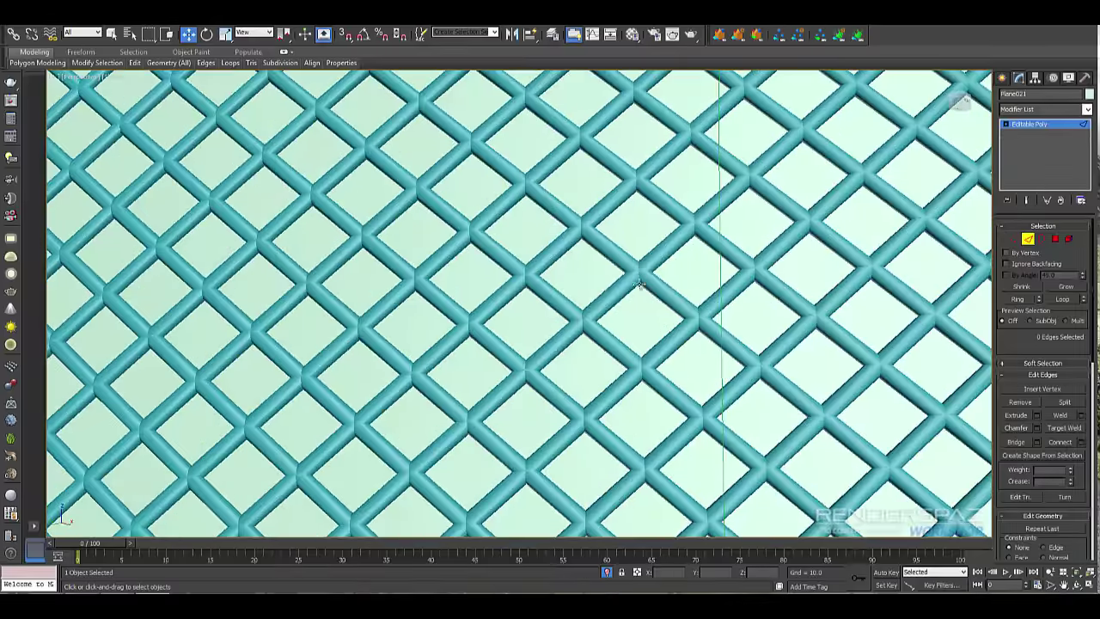
- Leave edge editing of the plane, select the new spline mesh in edged-faces display and convert it to an editable poly
scroll(706, 217, "down", 10)
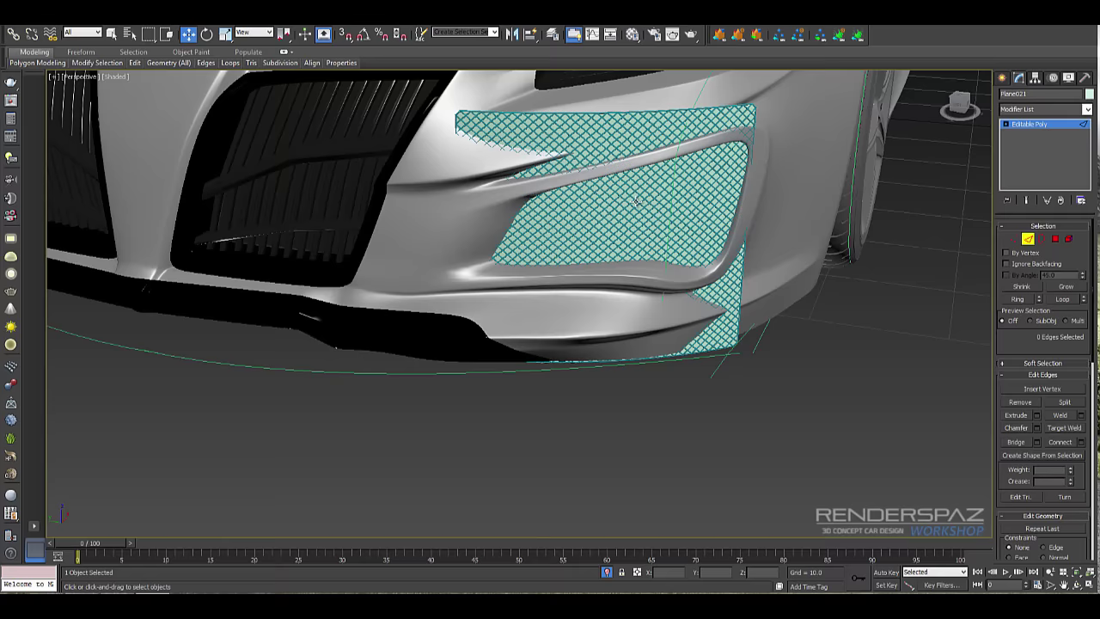
scroll(612, 211, "up", 4)
mouse_move(695, 237)
middle_mouse_down("alt")
mouse_move(682, 226)
mouse_move(695, 220)
middle_mouse_up("alt")
scroll(695, 251, "up", 3)
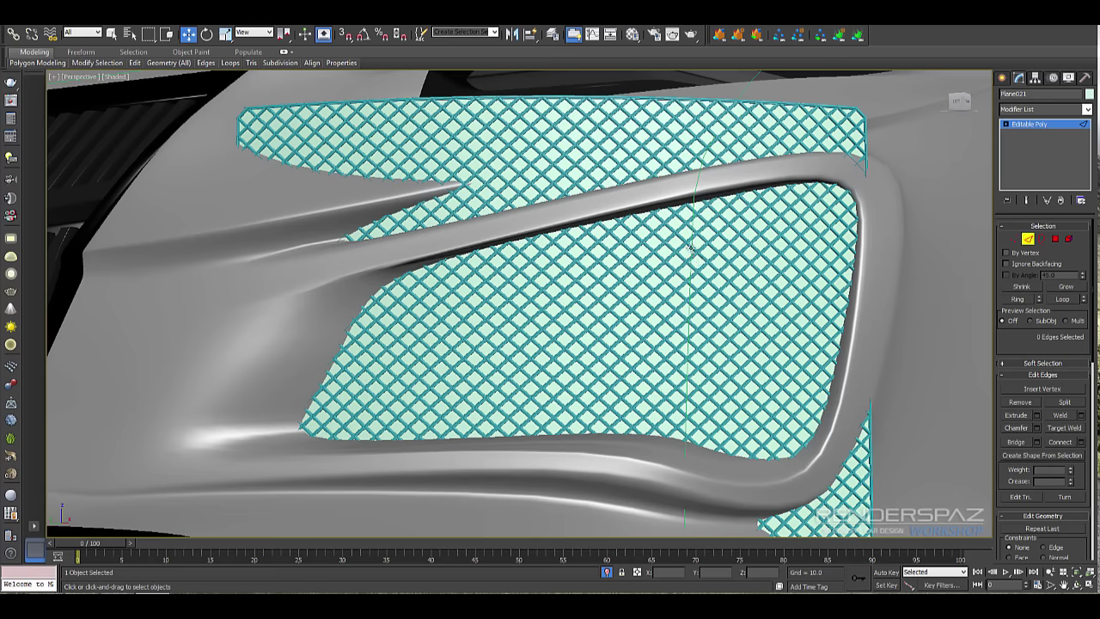
left_click(755, 225)
key("F4")
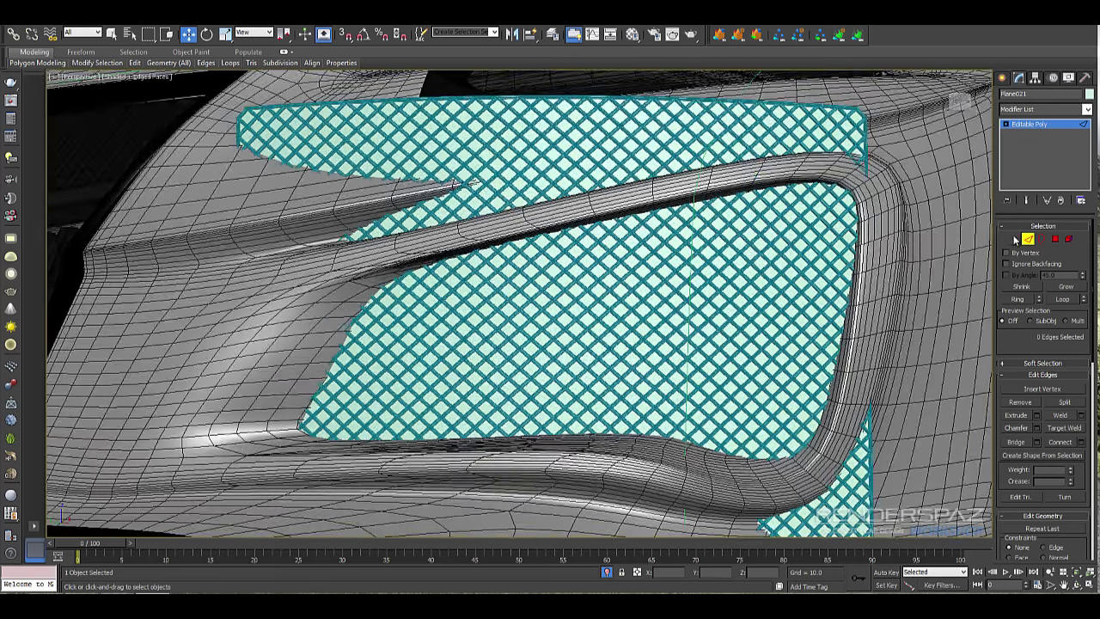
left_click(1028, 239)
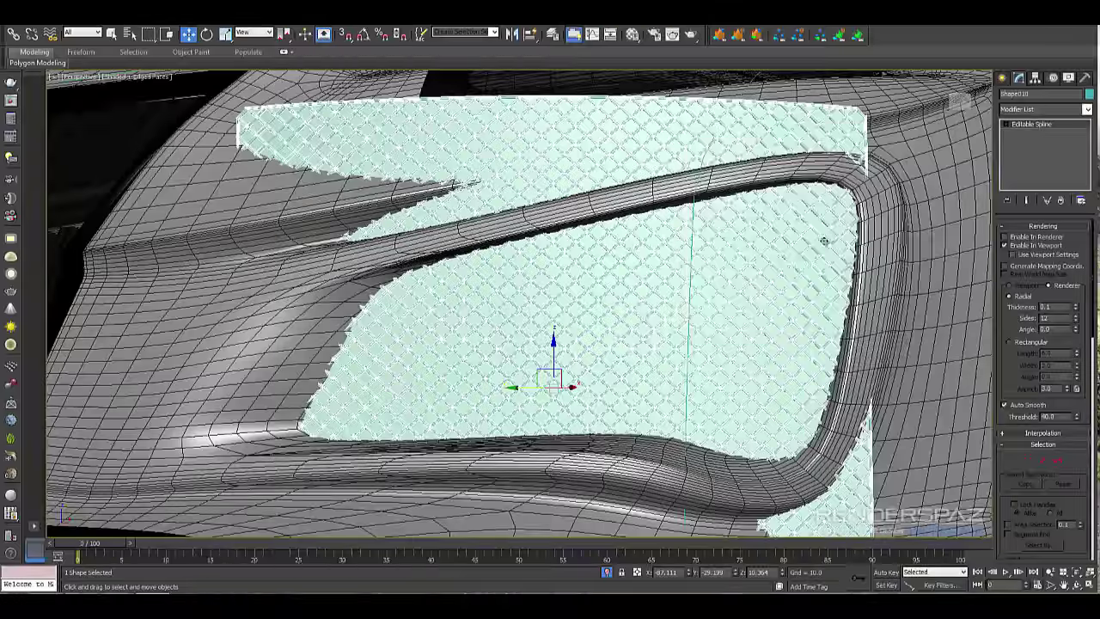
right_click(809, 237)
mouse_move(834, 344)
left_click(971, 362)
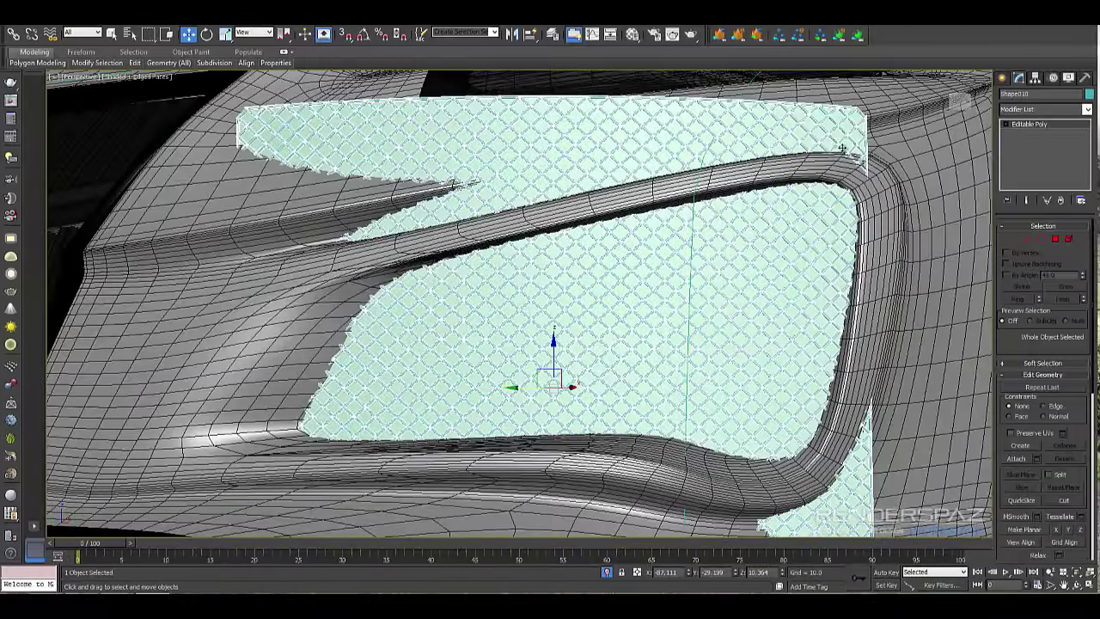
- Delete the original plane behind the mesh and reselect the mesh in the wireframe Left view
left_click(858, 116)
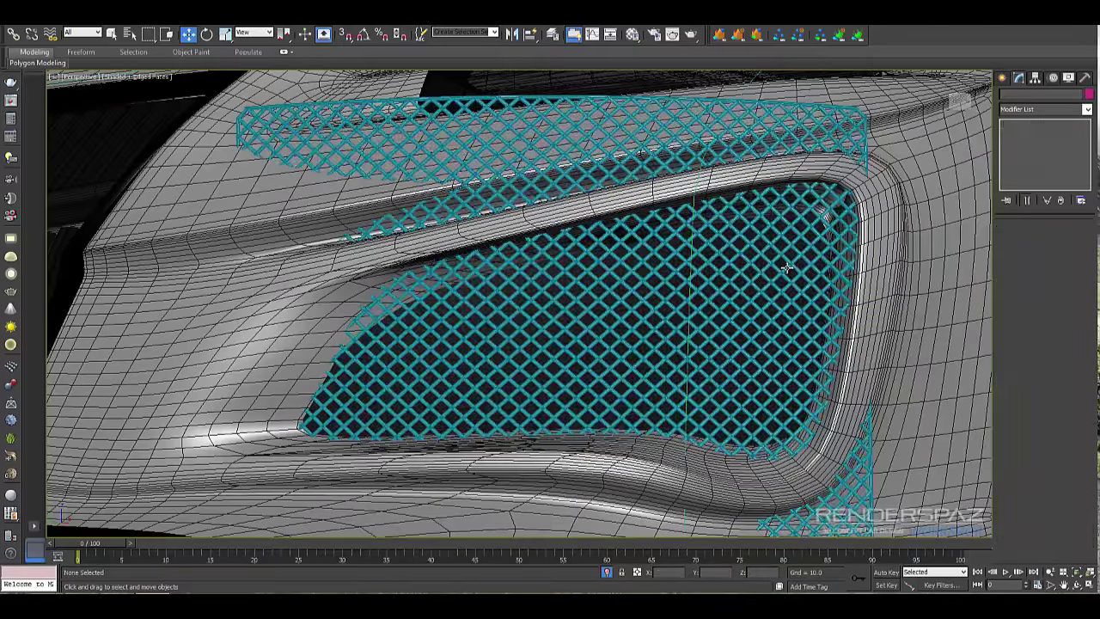
key("F4")
mouse_move(738, 311)
middle_mouse_down("alt")
mouse_move(593, 297)
mouse_move(718, 249)
mouse_move(622, 183)
middle_mouse_up("alt")
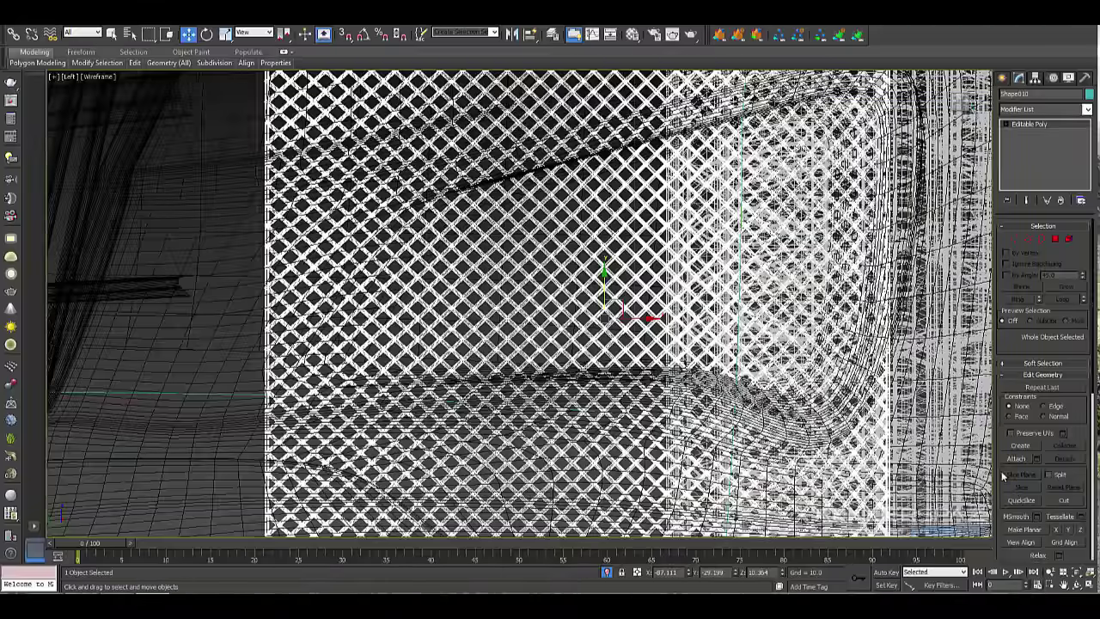
scroll(1023, 434, "down", 5)
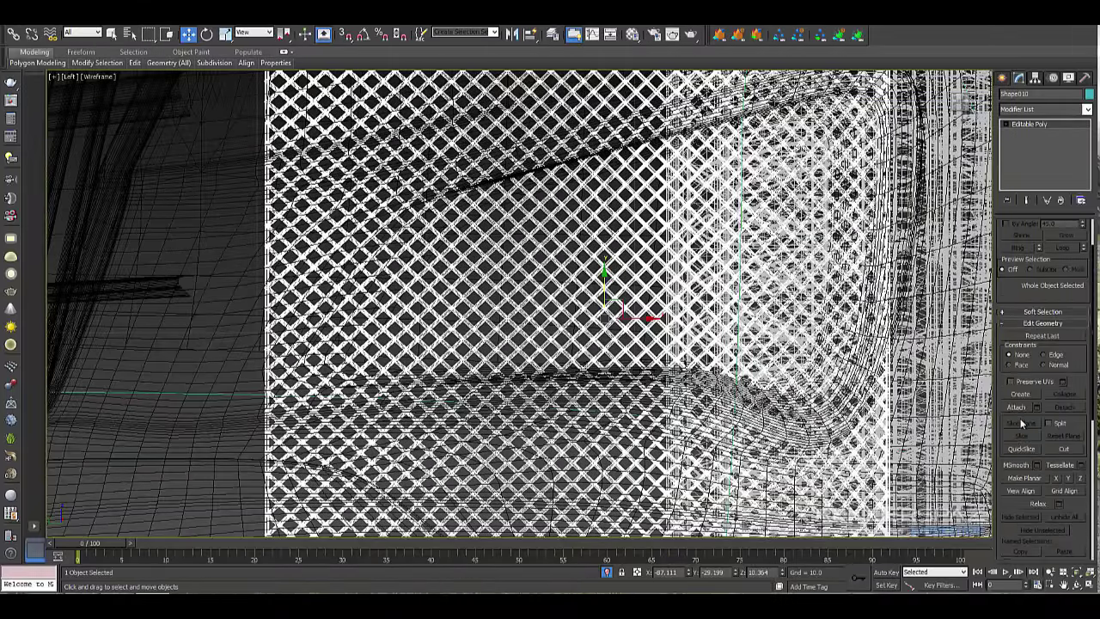
scroll(1024, 446, "up", 5)
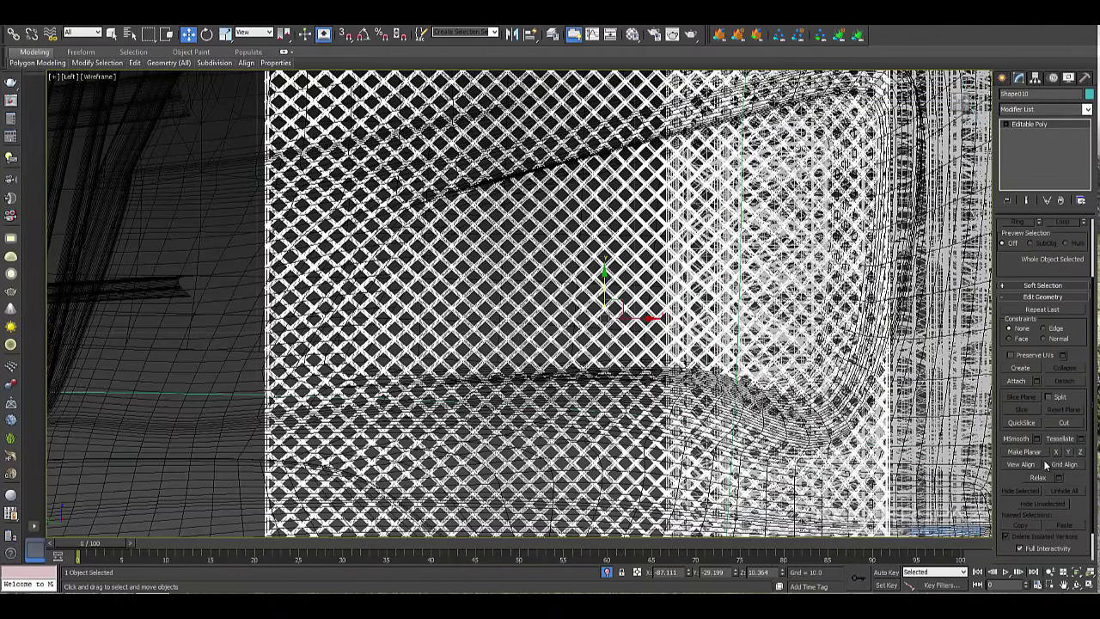
left_click(1023, 423)
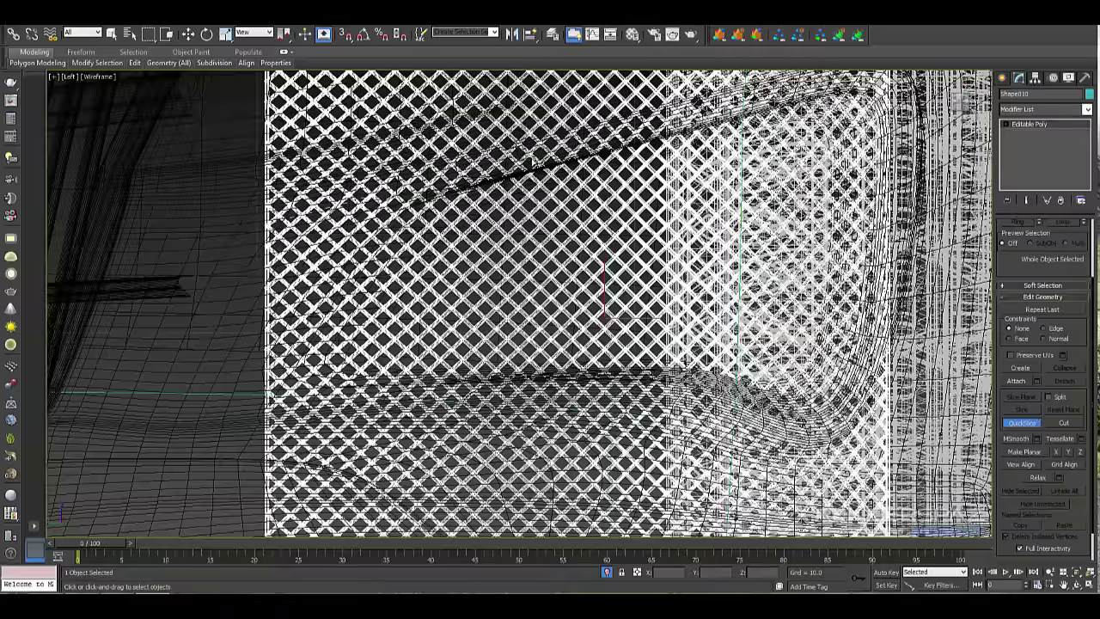
right_click(785, 161)
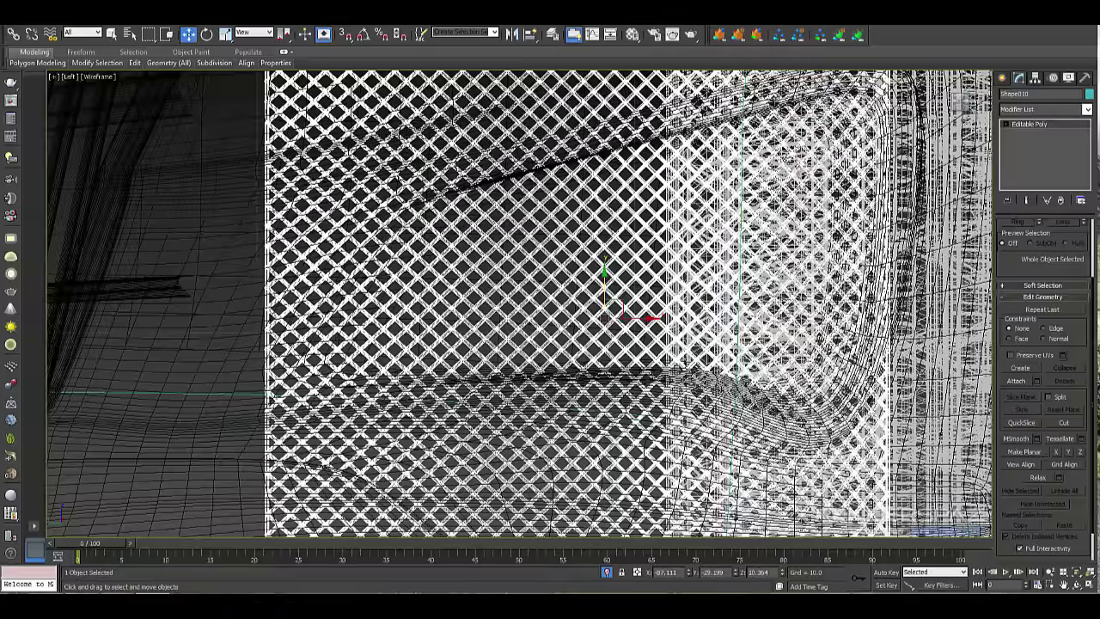
scroll(1026, 248, "up", 3)
left_click(1026, 242)
middle_click_drag(739, 86, 739, 172)
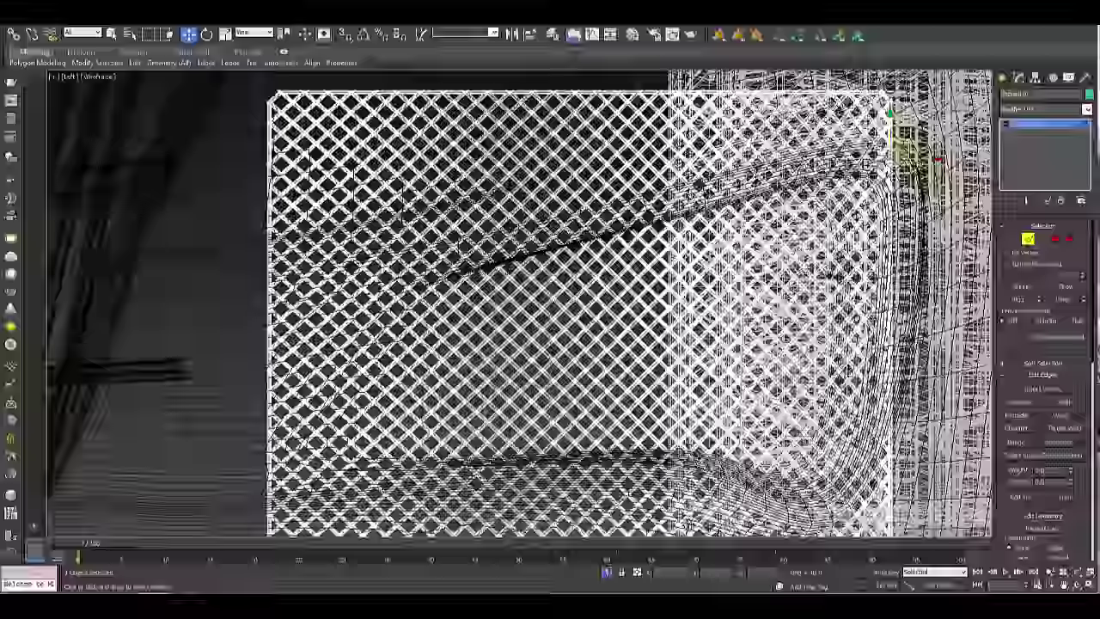
scroll(739, 176, "up", 3)
scroll(469, 270, "up", 5)
scroll(507, 284, "down", 10)
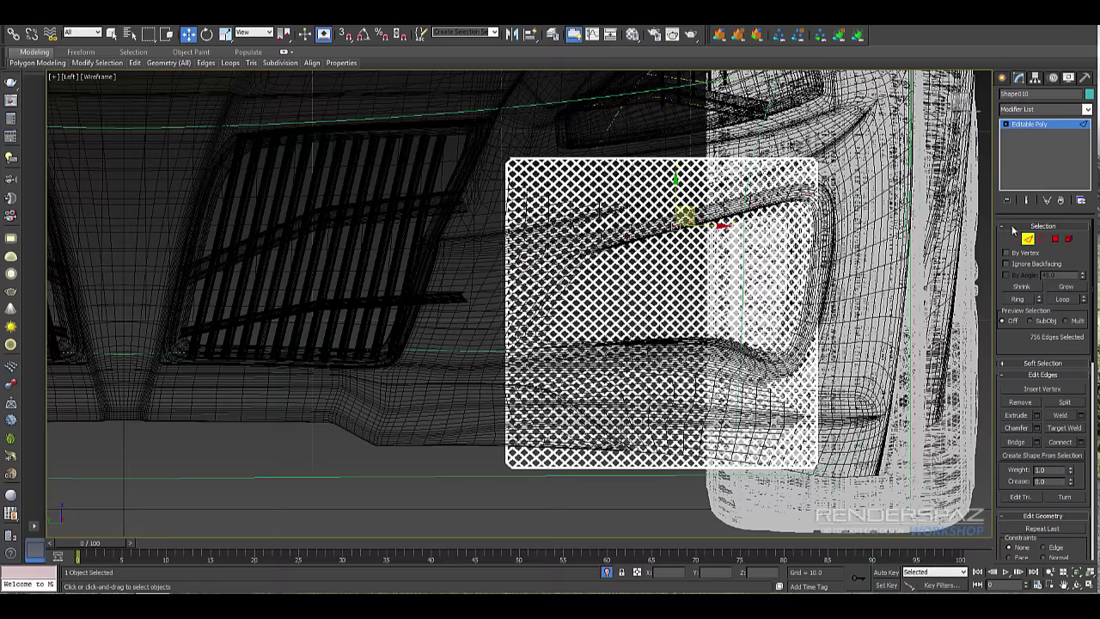
- Delete rectangular groups of mesh vertices along the grille's upper edge, above the air intake opening
key("1")
left_click(451, 129)
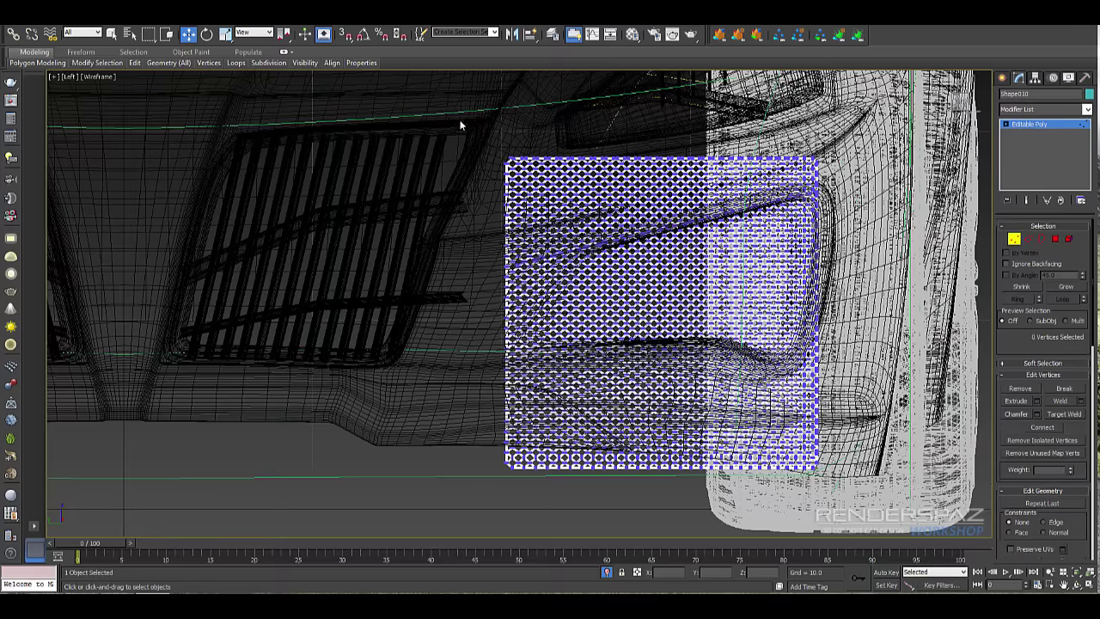
middle_click_drag(459, 123, 402, 184)
left_click_drag(366, 150, 804, 231)
key("Delete")
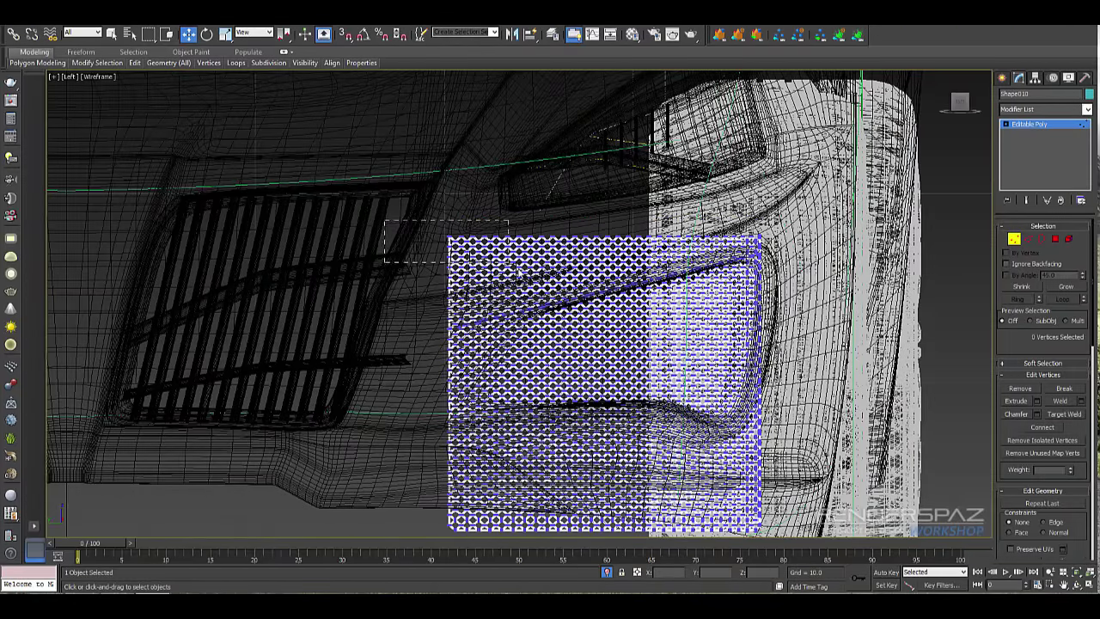
scroll(518, 268, "up", 3)
scroll(492, 206, "up", 2)
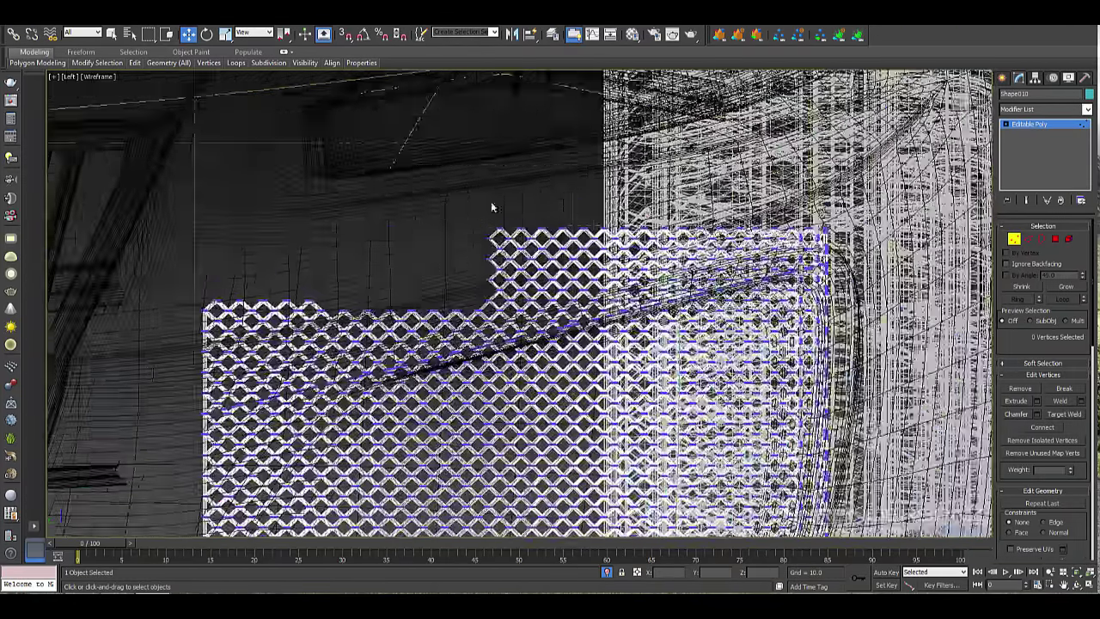
left_click_drag(417, 167, 863, 242)
key("Delete")
- Switch to lasso selection and delete the mesh vertices above the intake's sloping upper edge
left_click_drag(482, 225, 640, 134)
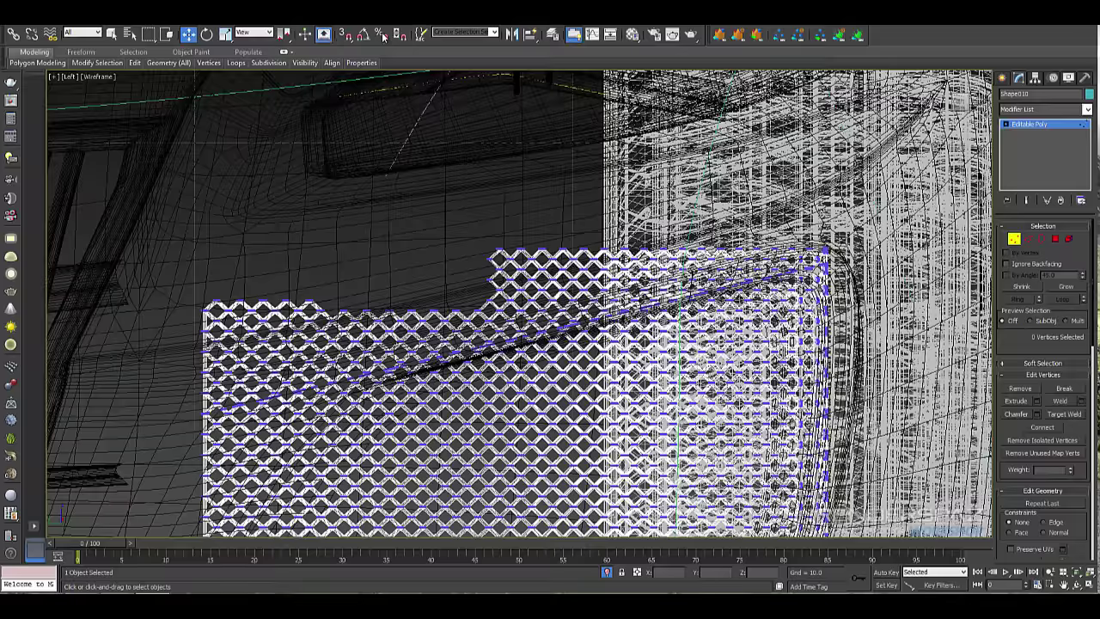
left_click_drag(149, 34, 148, 107)
mouse_move(183, 269)
left_mouse_down()
mouse_move(188, 391)
mouse_move(297, 384)
mouse_move(301, 371)
left_mouse_up()
mouse_move(301, 263)
middle_mouse_down()
mouse_move(326, 240)
mouse_move(347, 192)
mouse_move(321, 196)
middle_mouse_up()
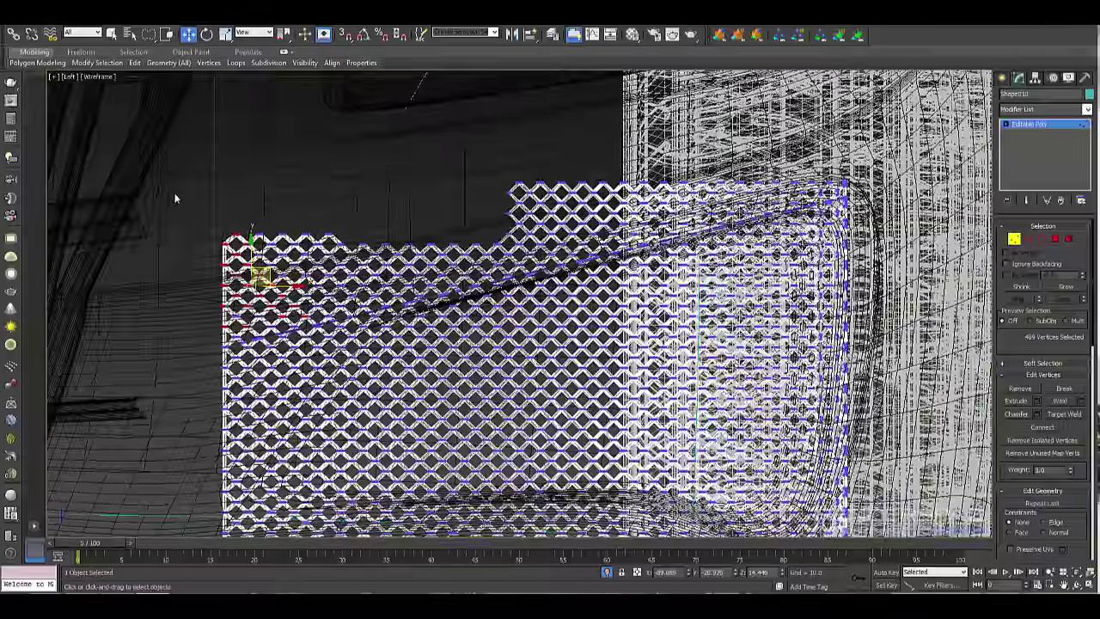
mouse_move(186, 196)
left_mouse_down()
mouse_move(215, 337)
mouse_move(253, 344)
mouse_move(518, 260)
mouse_move(770, 203)
left_mouse_up()
left_click_drag(851, 200, 853, 200)
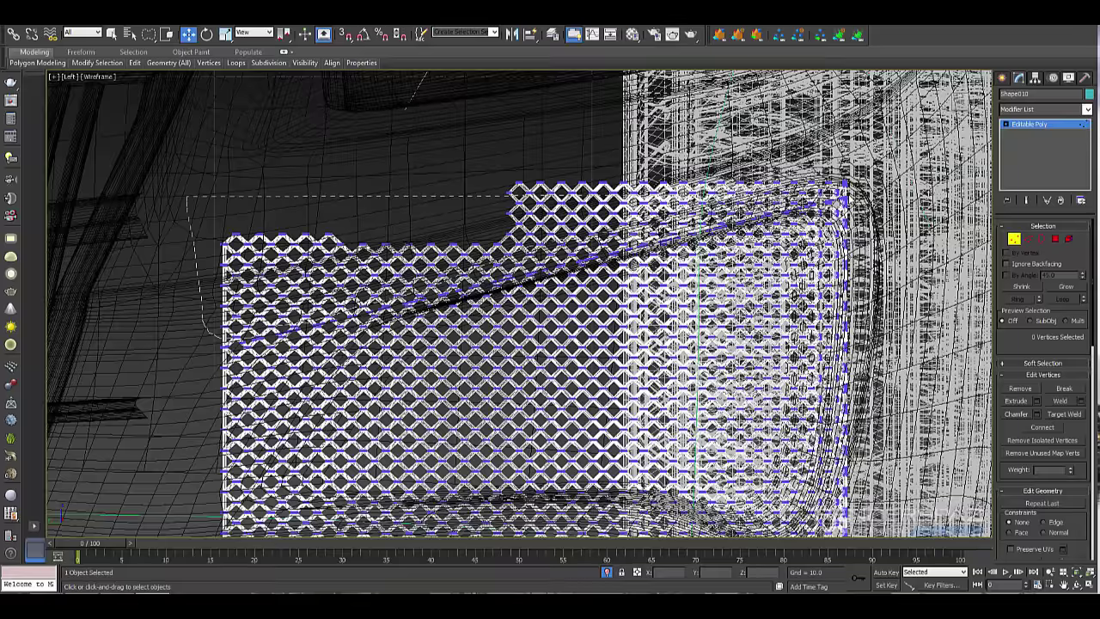
key("Delete")
- Delete the leftover mesh vertices that protrude along the intake's sloping upper edge
left_click_drag(249, 203, 268, 208)
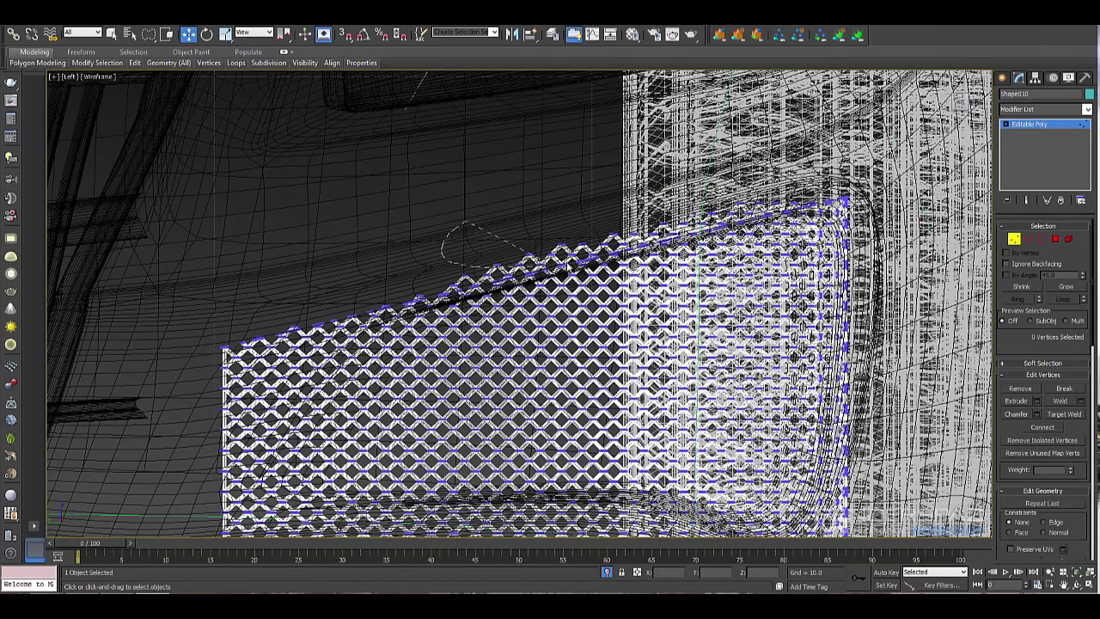
mouse_move(757, 211)
left_mouse_down()
mouse_move(800, 201)
mouse_move(736, 177)
left_mouse_up()
key("Delete")
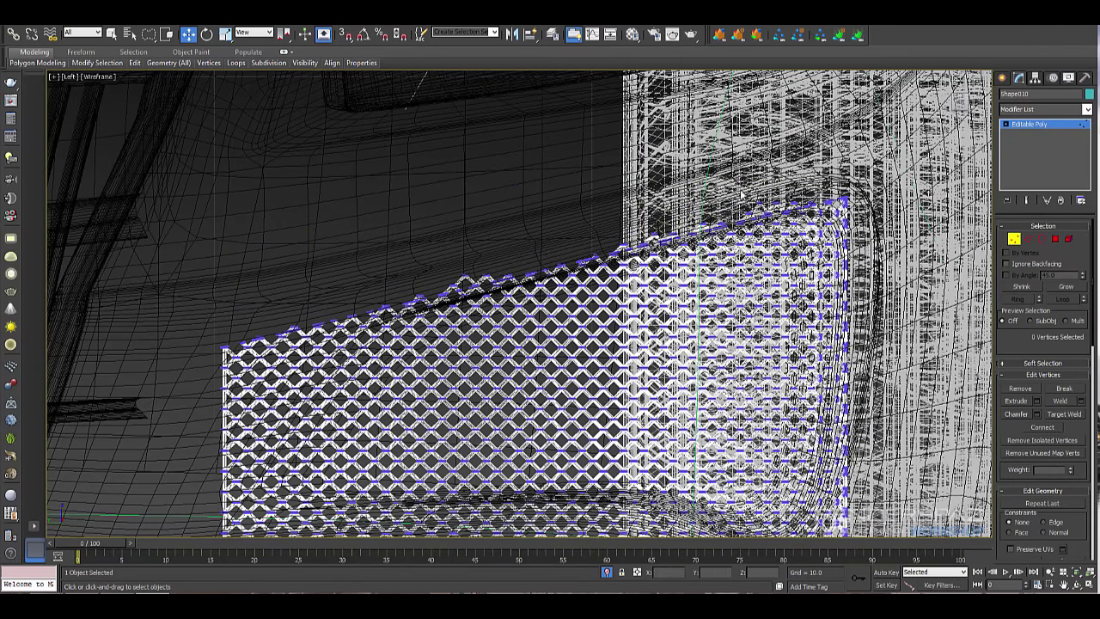
left_click_drag(479, 216, 783, 191)
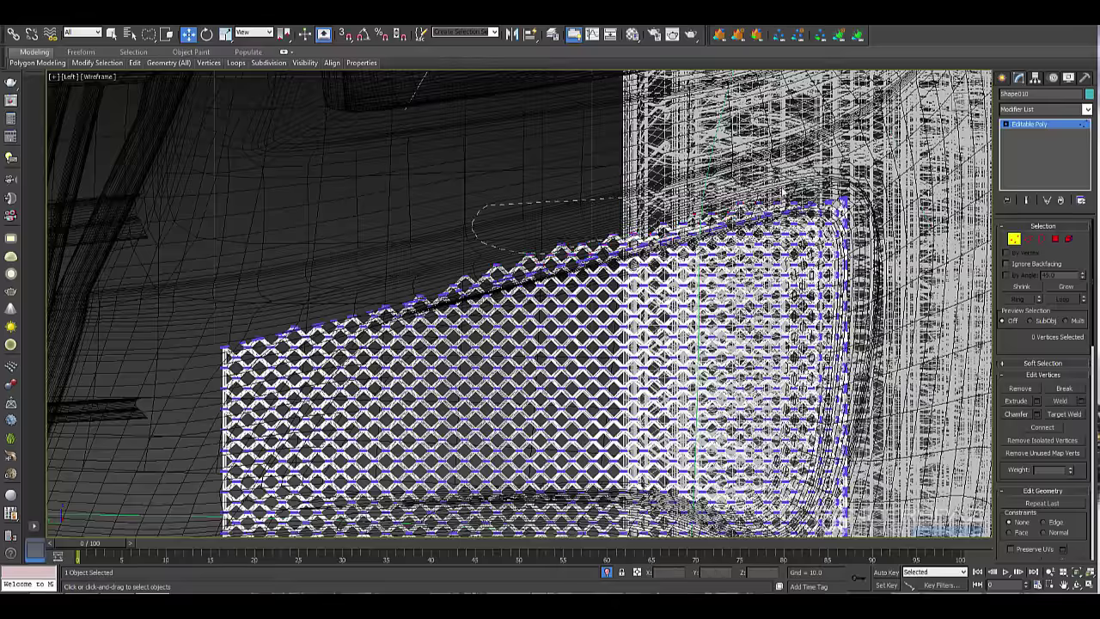
left_click_drag(514, 247, 534, 245)
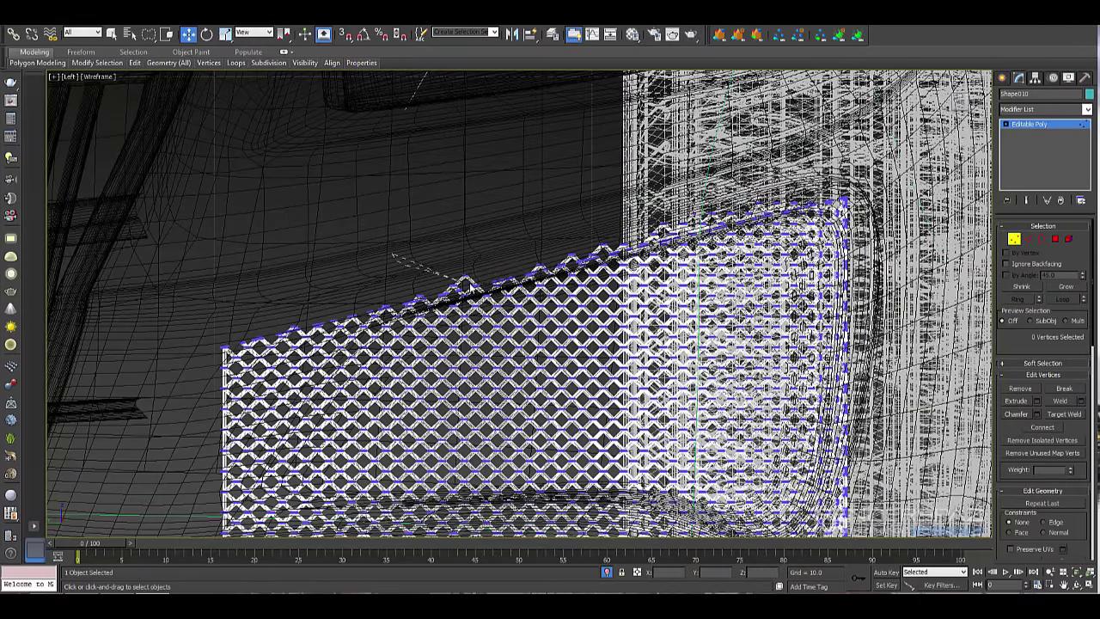
left_click_drag(471, 288, 479, 265)
key("Delete")
middle_click_drag(716, 260, 708, 136)
middle_click_drag(776, 277, 818, 176)
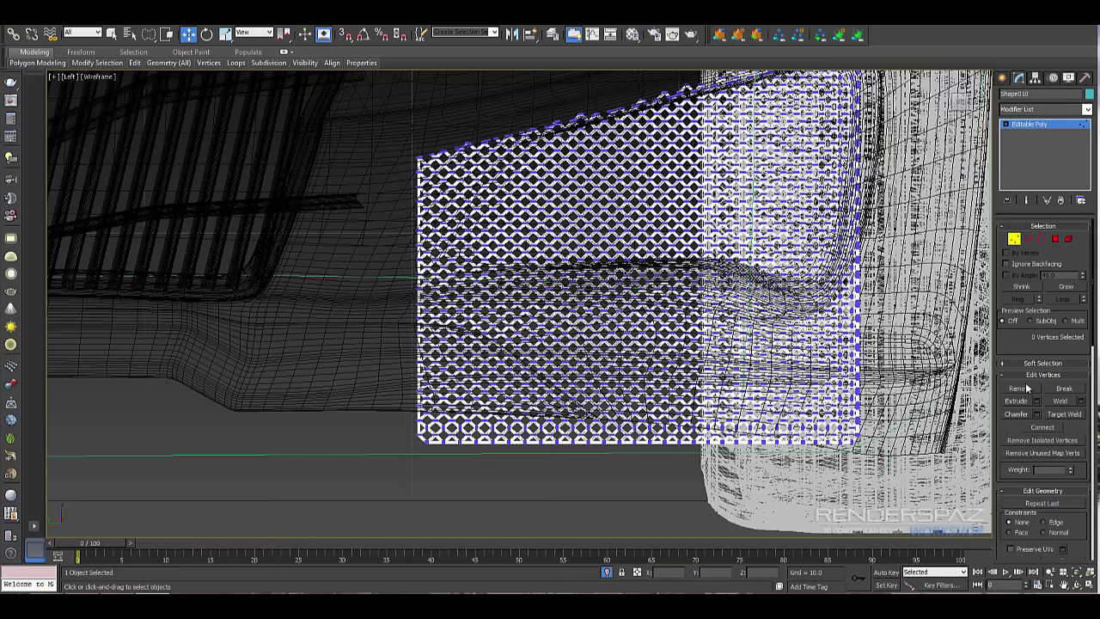
scroll(1014, 424, "down", 4)
left_click(1020, 479)
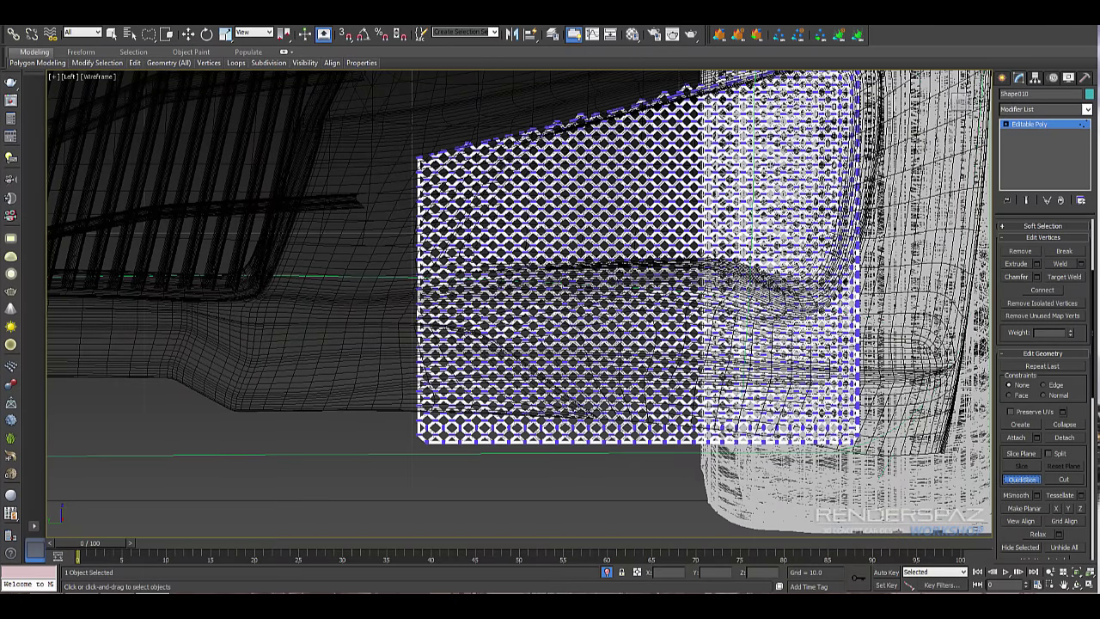
left_click(416, 310)
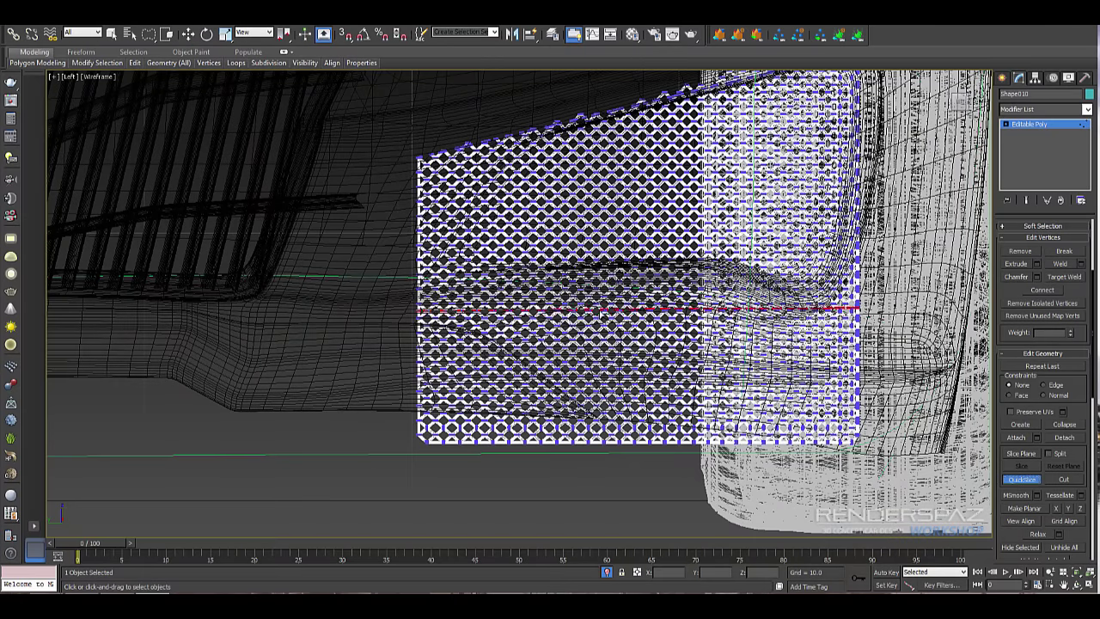
right_click(757, 139)
left_click(821, 434)
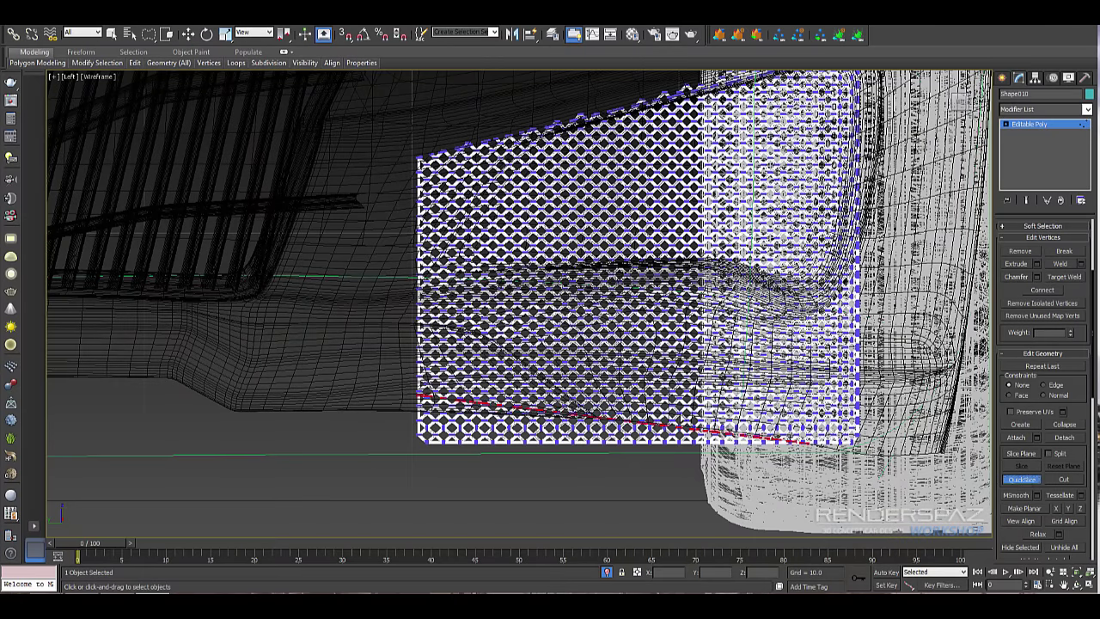
left_click(542, 211)
left_click(1027, 479)
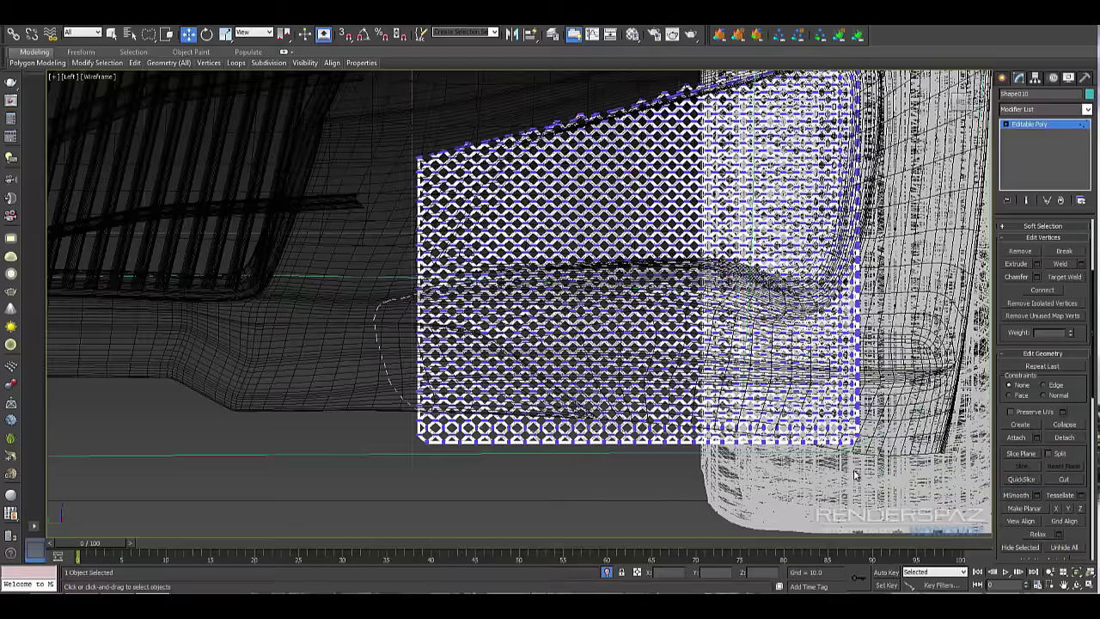
- Lasso and delete the mesh vertices below the air intake's lower edge
left_click_drag(402, 439, 380, 299)
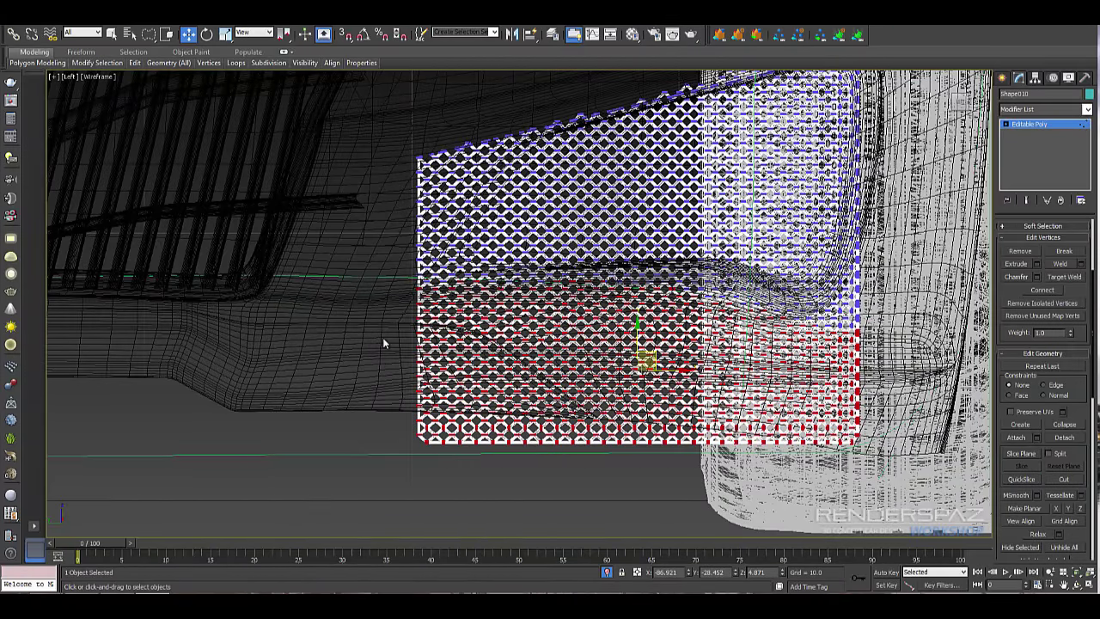
key("Delete")
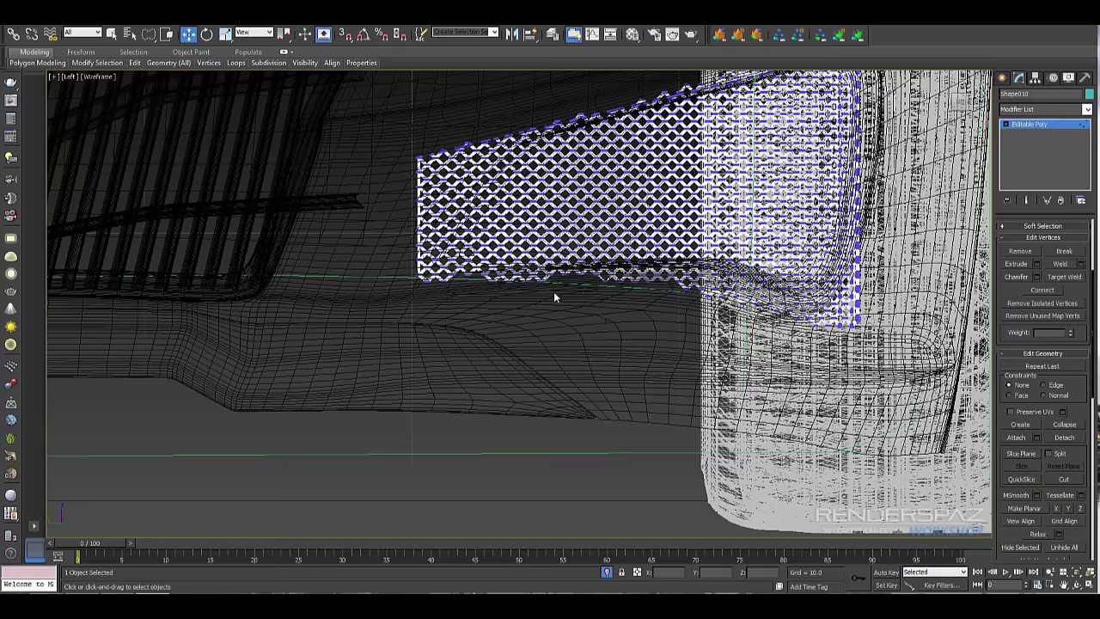
left_click_drag(517, 286, 521, 287)
key("Delete")
- Lasso and delete the excess mesh vertices at the grille's lower outer corner
left_click_drag(845, 327, 863, 289)
left_click(908, 250)
left_click_drag(833, 325, 895, 251)
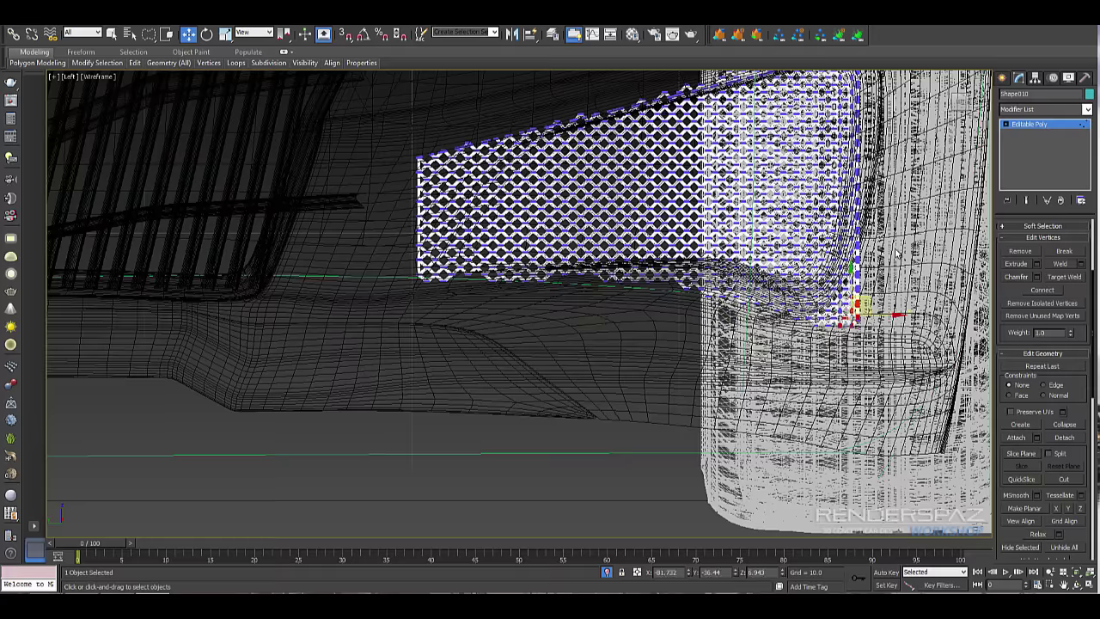
key("Delete")
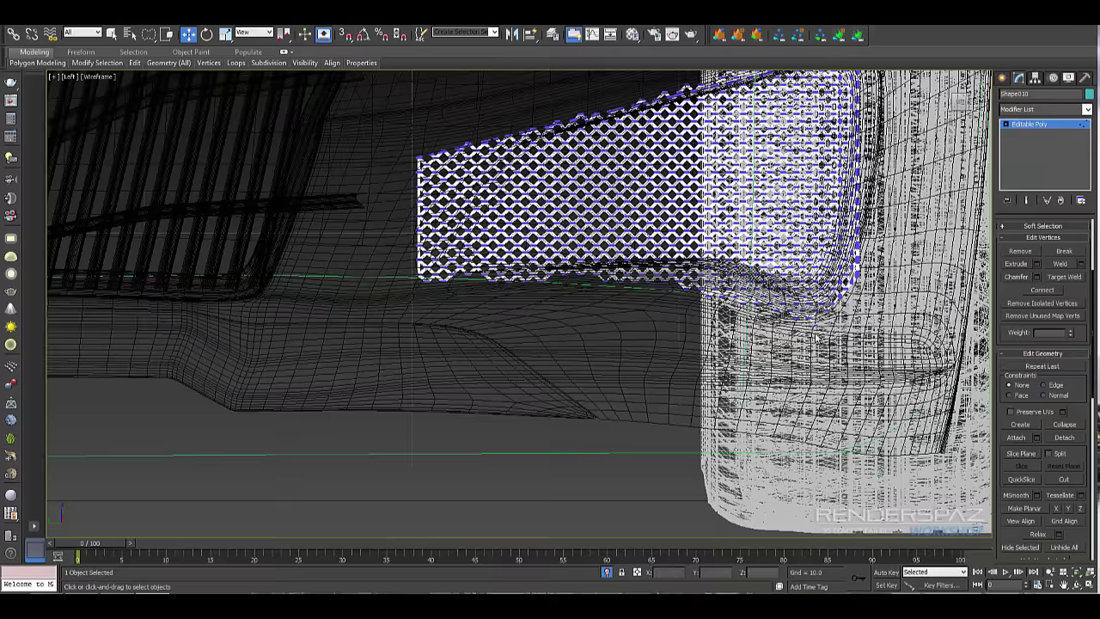
- Delete the remaining excess mesh vertices along the inner part of the grille's lower edge
middle_click_drag(830, 315, 806, 353)
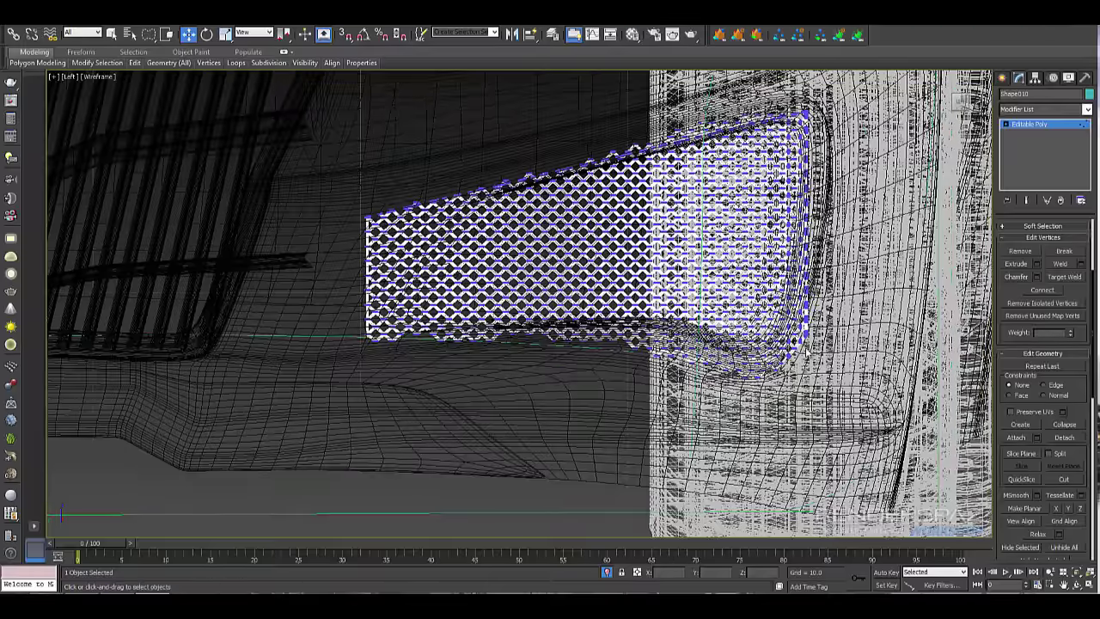
left_click_drag(430, 337, 505, 345)
left_click(440, 338)
mouse_move(433, 337)
left_mouse_down()
mouse_move(458, 345)
mouse_move(431, 340)
left_mouse_up()
left_click(517, 373)
- Leave vertex editing, deselect the mesh and switch the Left view to shaded display
left_click(1030, 125)
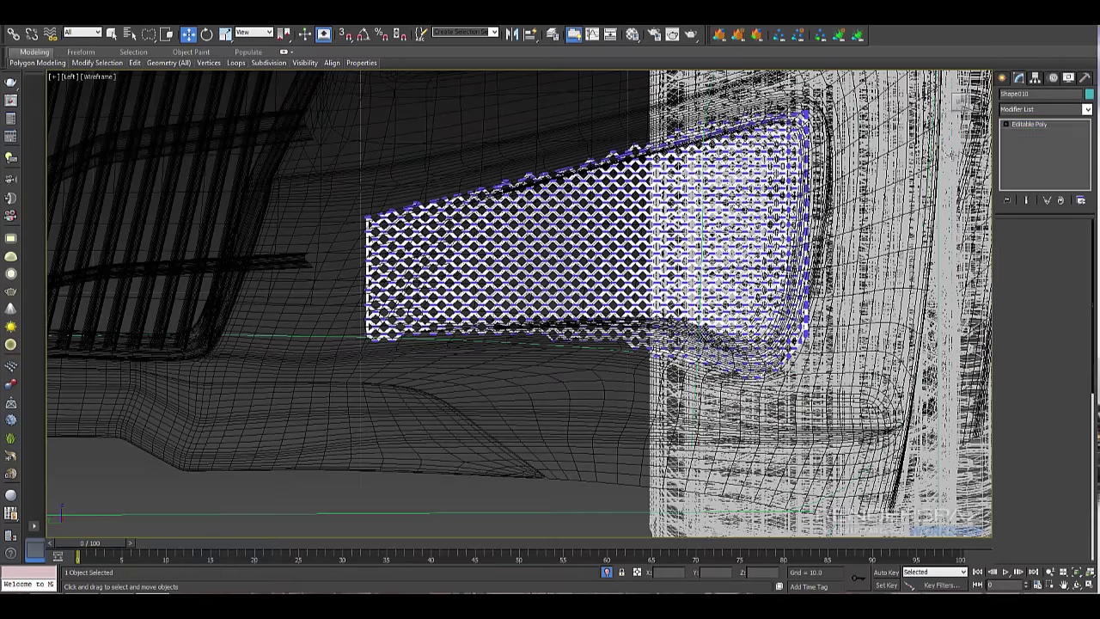
left_click(952, 156)
key("F3")
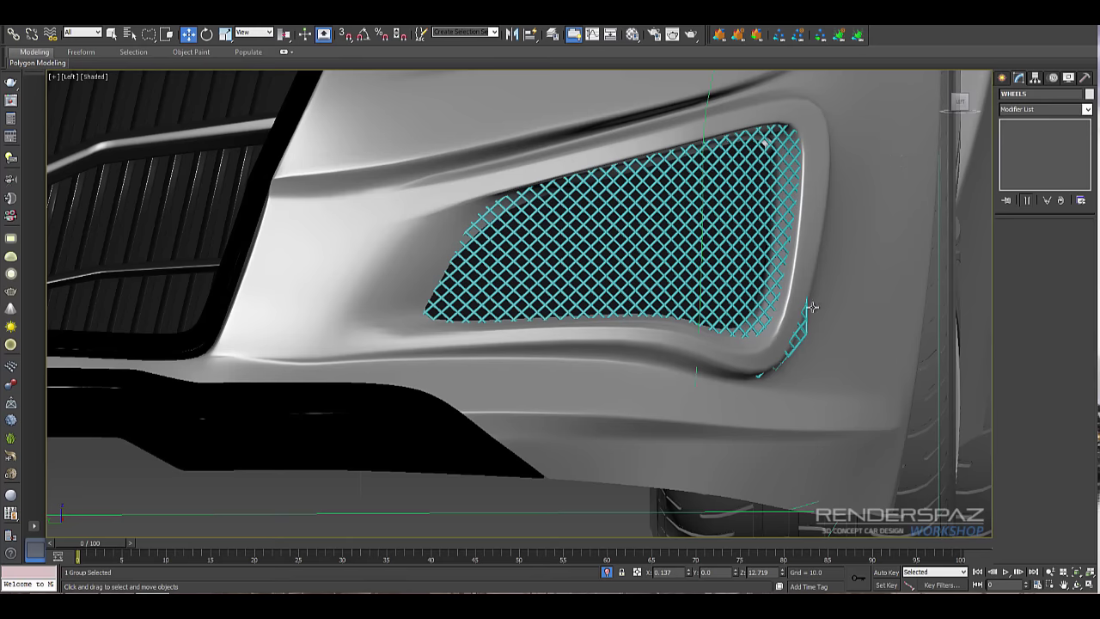
- Lasso and delete the leftover mesh vertices outside the air intake's lower outer corner
scroll(812, 306, "up", 3)
left_click(1014, 239)
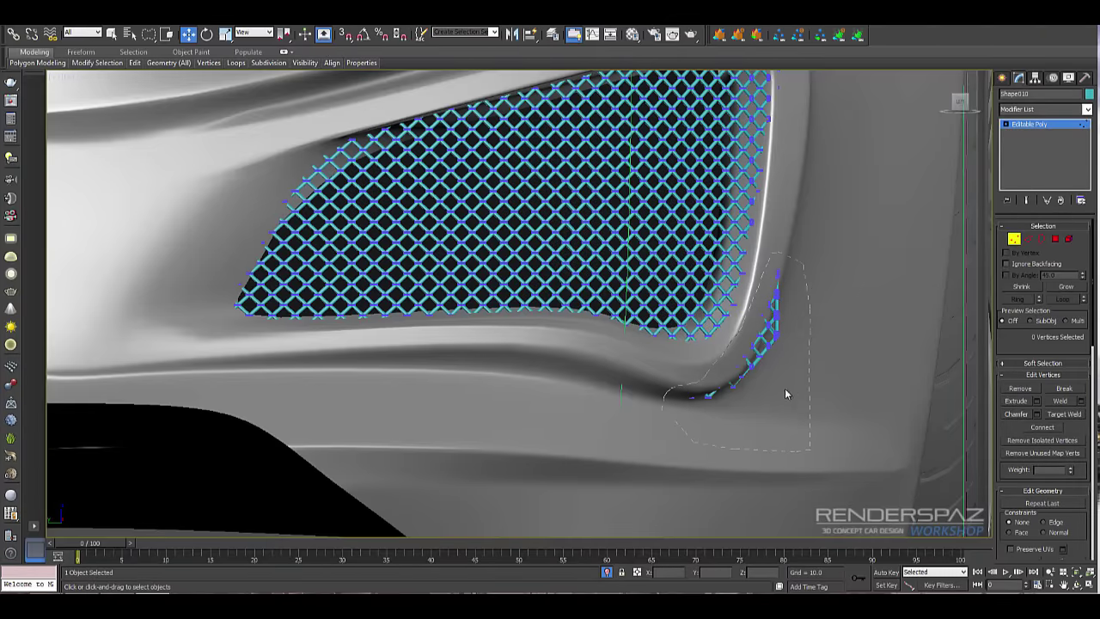
left_click_drag(784, 394, 733, 443)
key("Delete")
- Lasso and delete the stray mesh vertices outside the air intake's upper outer corner
scroll(847, 285, "down", 3)
middle_click_drag(809, 226, 762, 296)
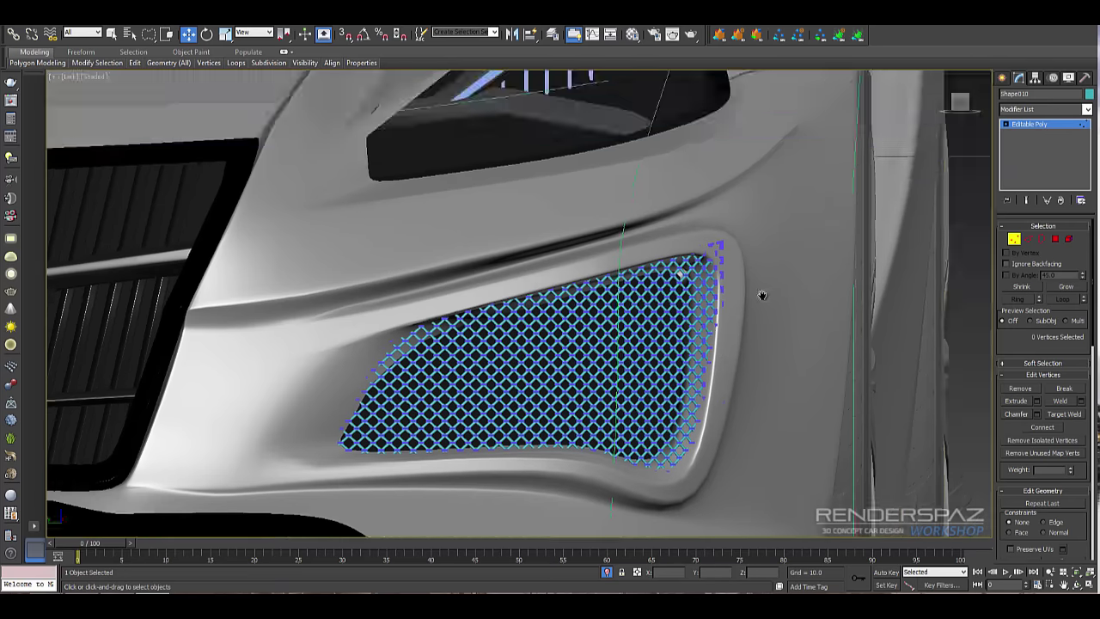
scroll(762, 294, "up", 2)
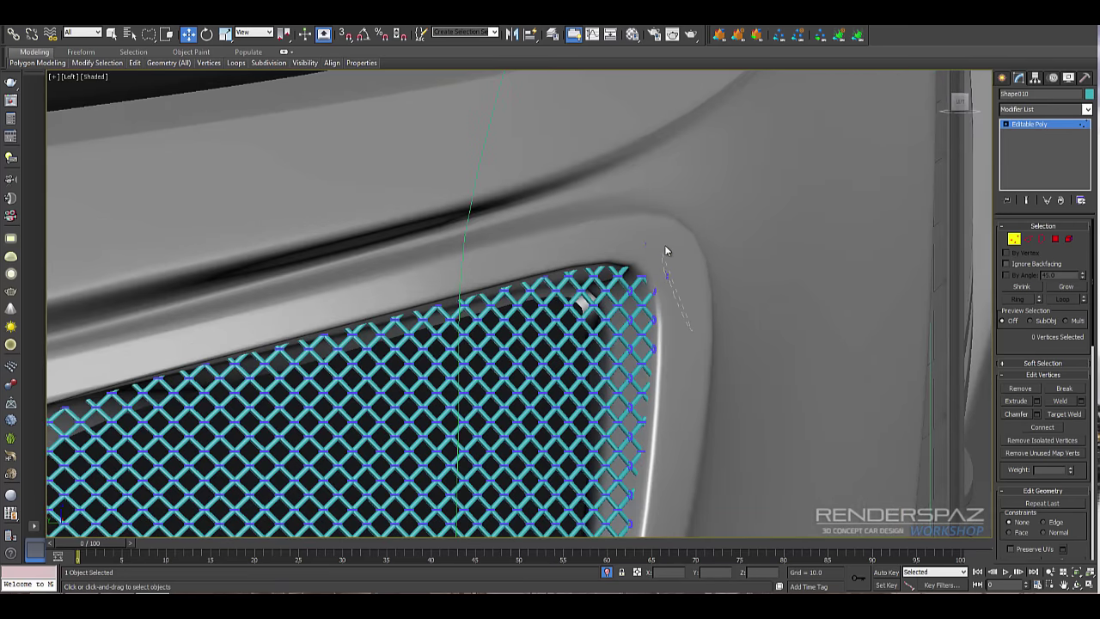
left_click_drag(666, 250, 699, 300)
key("Delete")
left_click_drag(665, 265, 689, 298)
key("Delete")
middle_click_drag(686, 257, 693, 129)
scroll(697, 321, "down", 3)
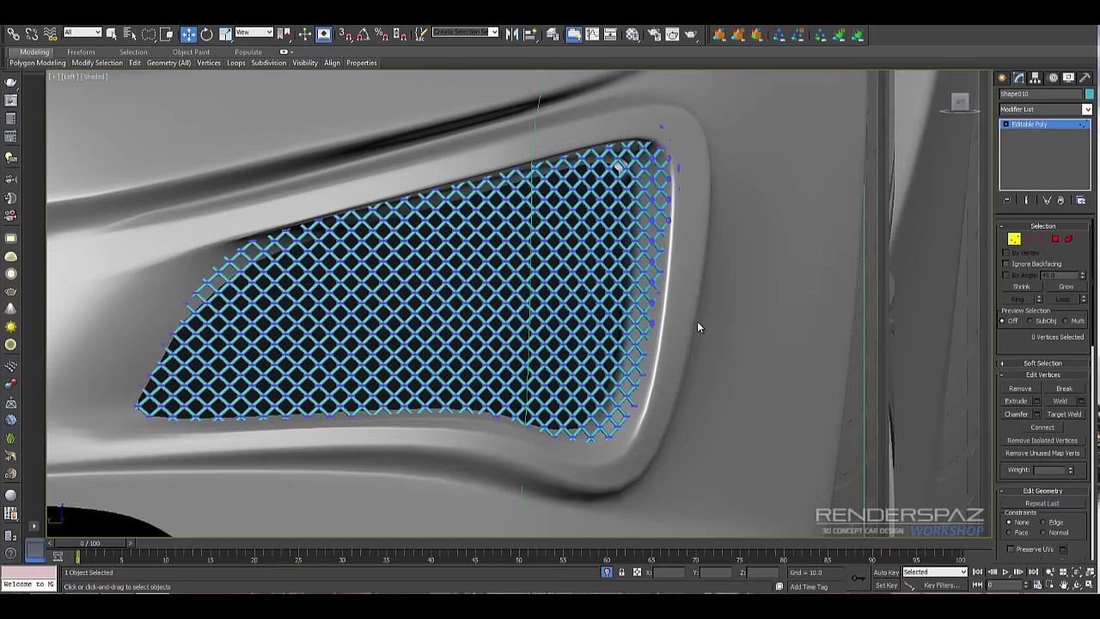
- Leave vertex editing, deselect the mesh and switch to the Perspective view
key("F3")
key("F3")
left_click(1011, 242)
left_click(940, 207)
scroll(821, 262, "down", 5)
key("p")
scroll(789, 344, "down", 5)
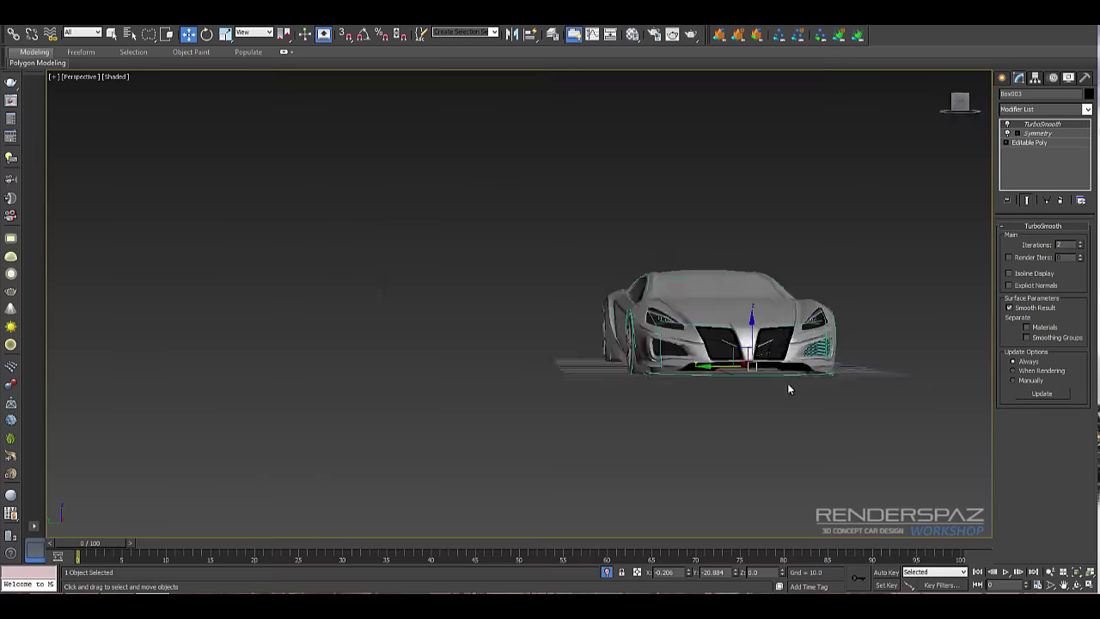
- Examine the trimmed grille's fit inside the side air intake from several angles
middle_click_drag(788, 385, 683, 410, "alt")
scroll(682, 410, "up", 6)
middle_click_drag(481, 429, 631, 322)
left_click(691, 277)
scroll(760, 246, "up", 5)
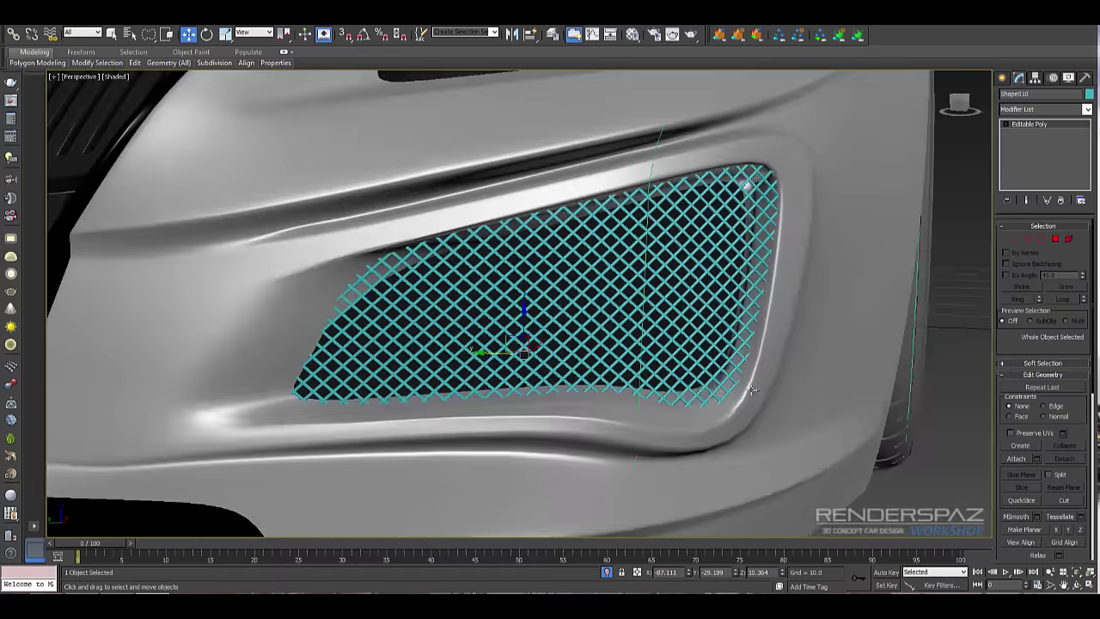
middle_click_drag(671, 404, 721, 428, "alt")
scroll(731, 430, "down", 8)
left_click(711, 449)
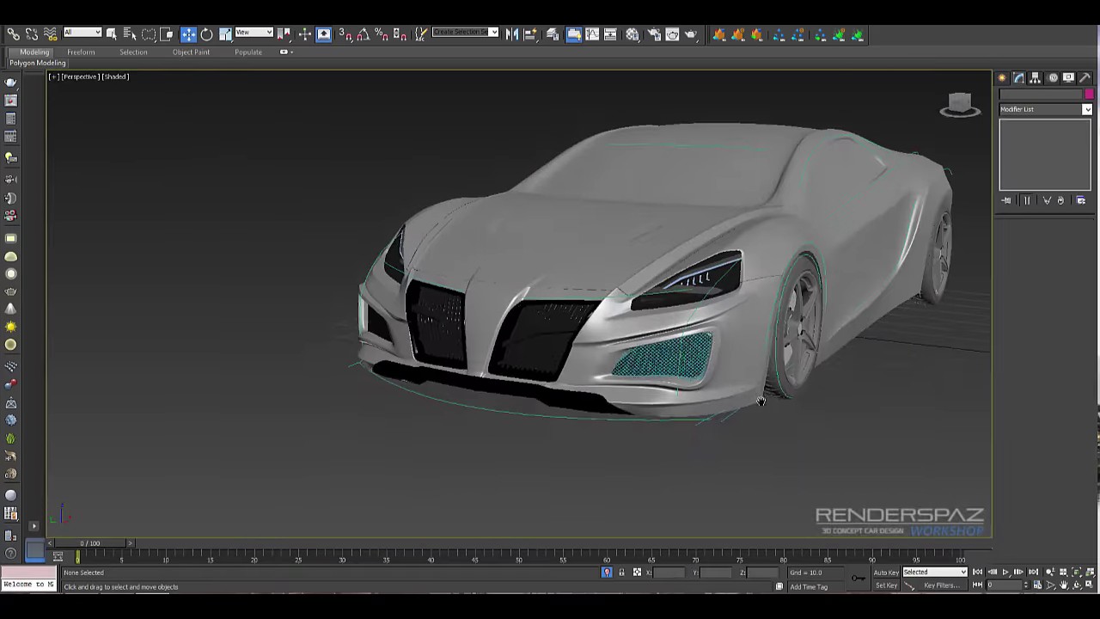
scroll(724, 422, "up", 3)
mouse_move(637, 315)
middle_mouse_down("alt")
mouse_move(618, 327)
mouse_move(634, 311)
middle_mouse_up("alt")
- Rename the side air intake mesh as Grill and return to shaded display with it selected
left_click(635, 311)
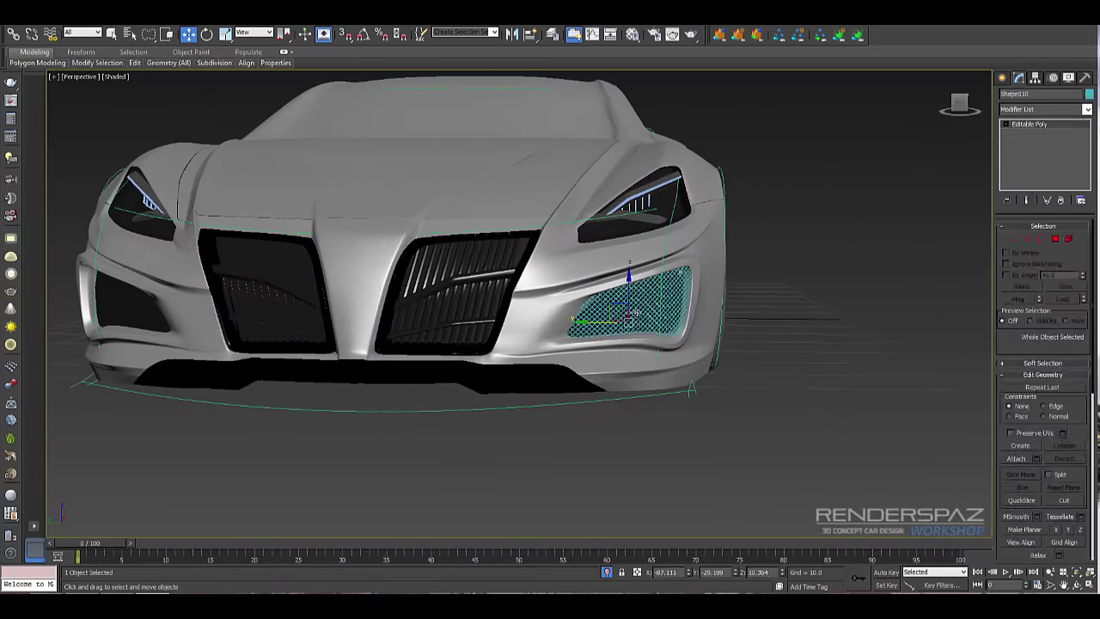
key("F3")
type("z")
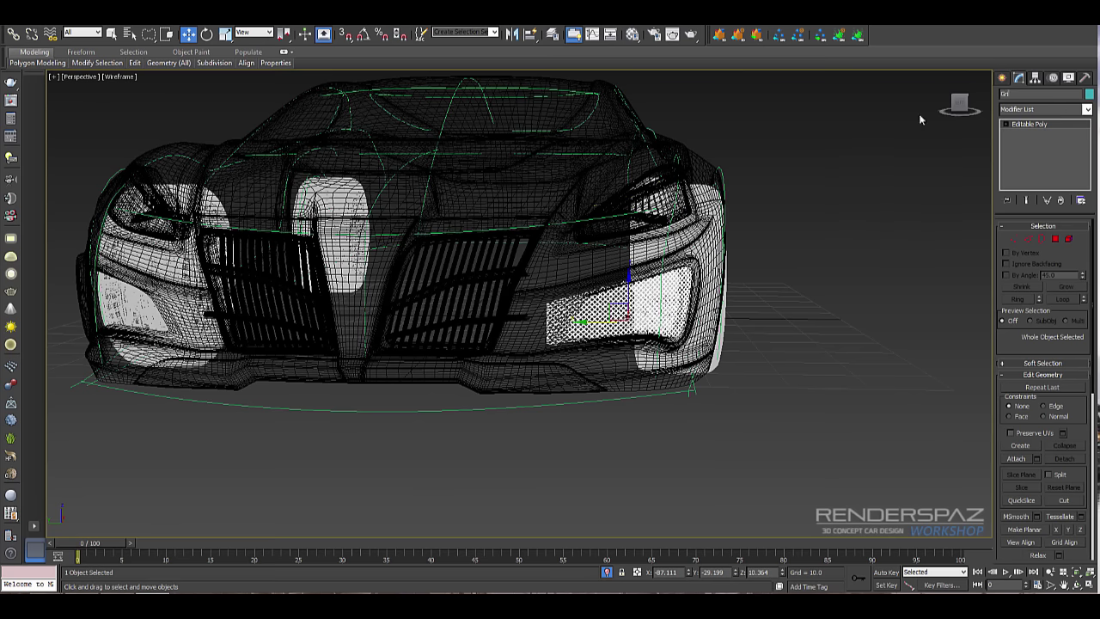
left_click(731, 331)
left_click(659, 306)
key("F3")
- Set rectangular region selection, the World reference coordinate system and the transform coordinate center for the side grille
mouse_move(804, 359)
middle_mouse_down("alt")
mouse_move(845, 365)
mouse_move(841, 336)
middle_mouse_up("alt")
middle_click_drag(745, 304, 767, 321, "alt")
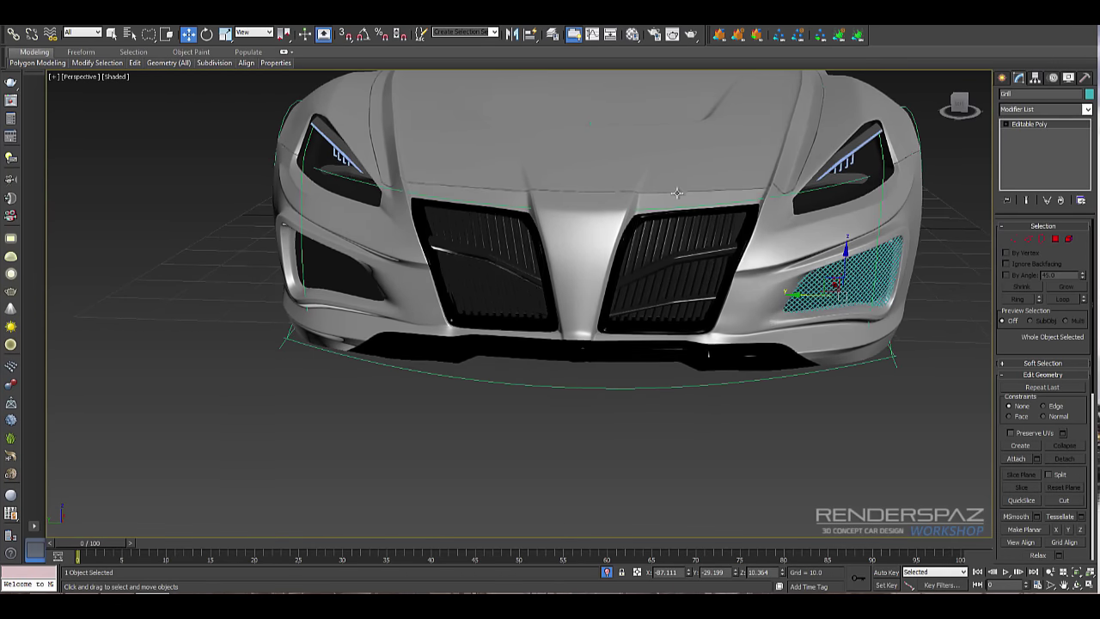
middle_click_drag(678, 194, 701, 270, "alt")
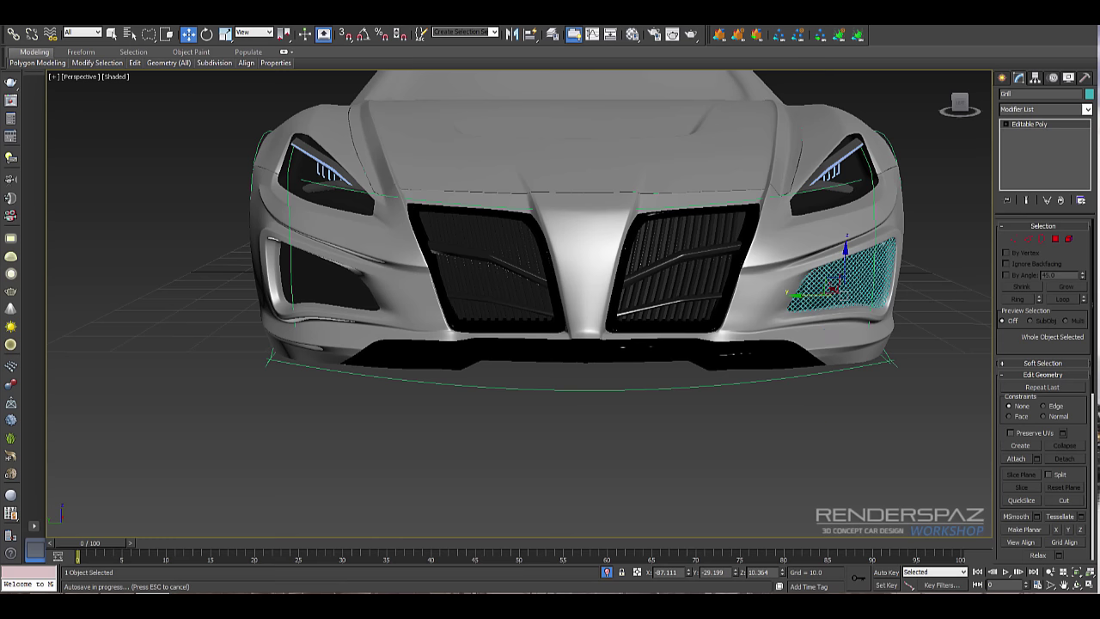
middle_click_drag(836, 289, 745, 327)
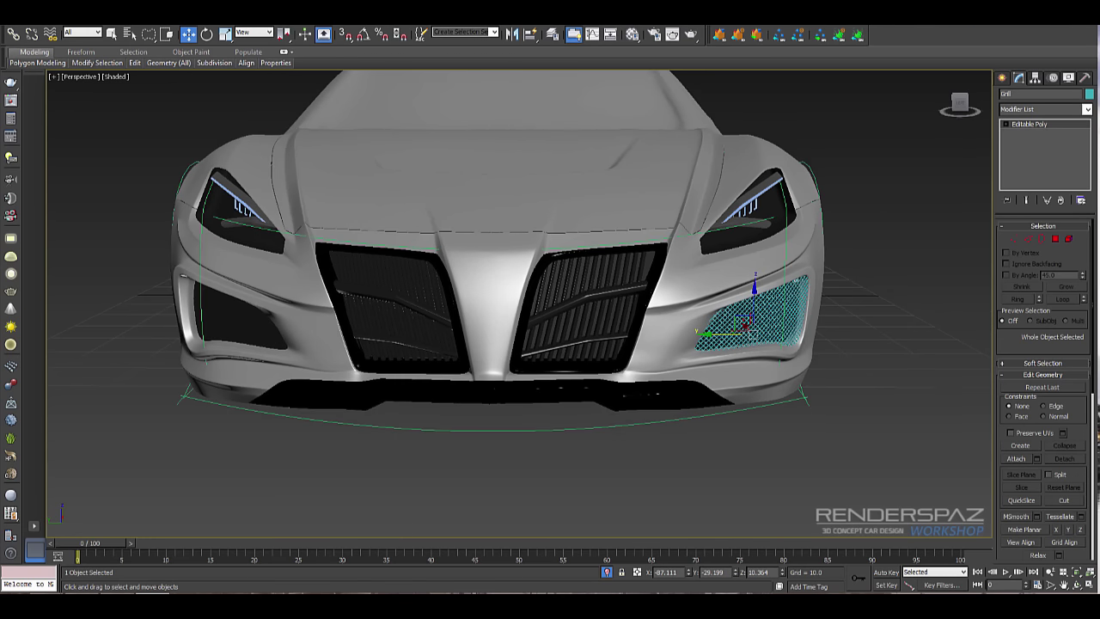
left_click_drag(149, 36, 149, 52)
left_click(255, 33)
left_click(251, 60)
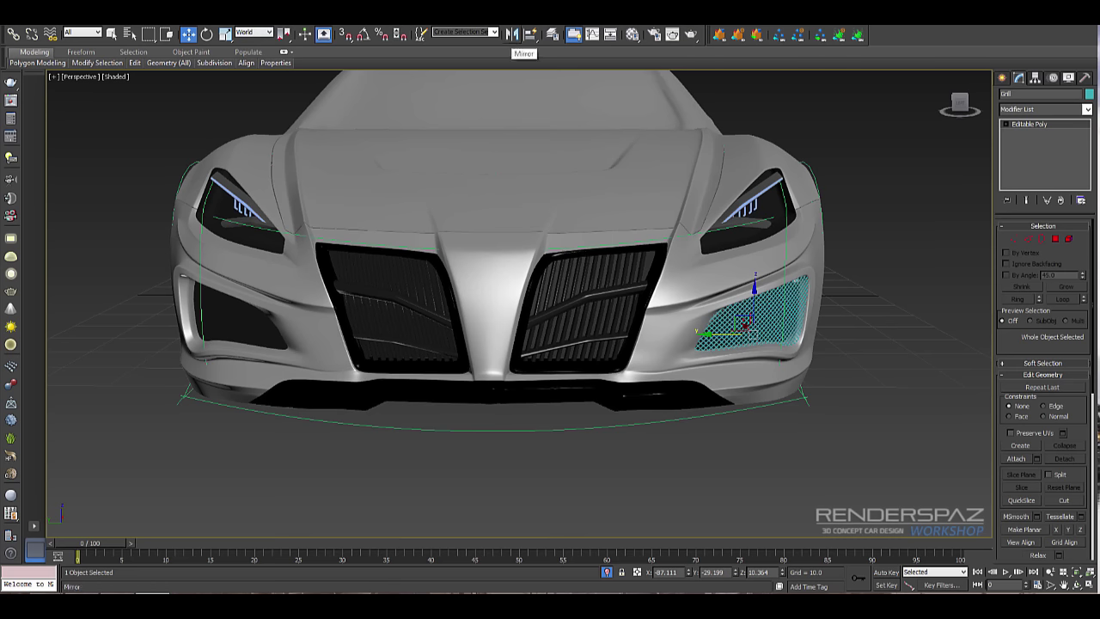
left_click_drag(284, 35, 284, 88)
- Mirror the side grille about the world Y axis as a copy for the opposite air intake
left_click(512, 34)
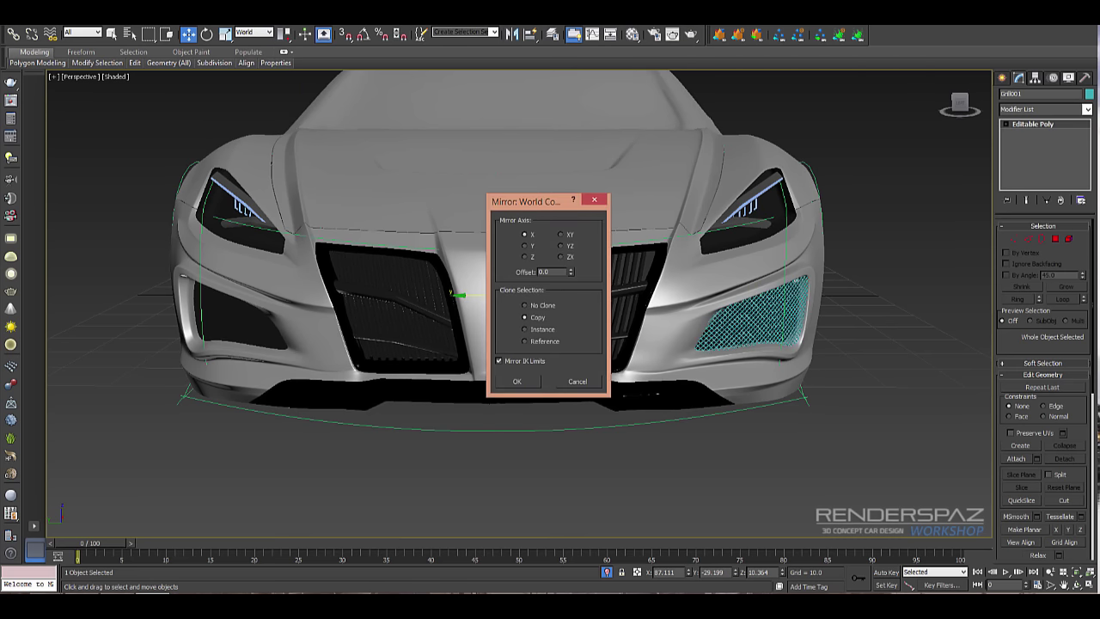
left_click(525, 246)
left_click(518, 382)
left_click(531, 481)
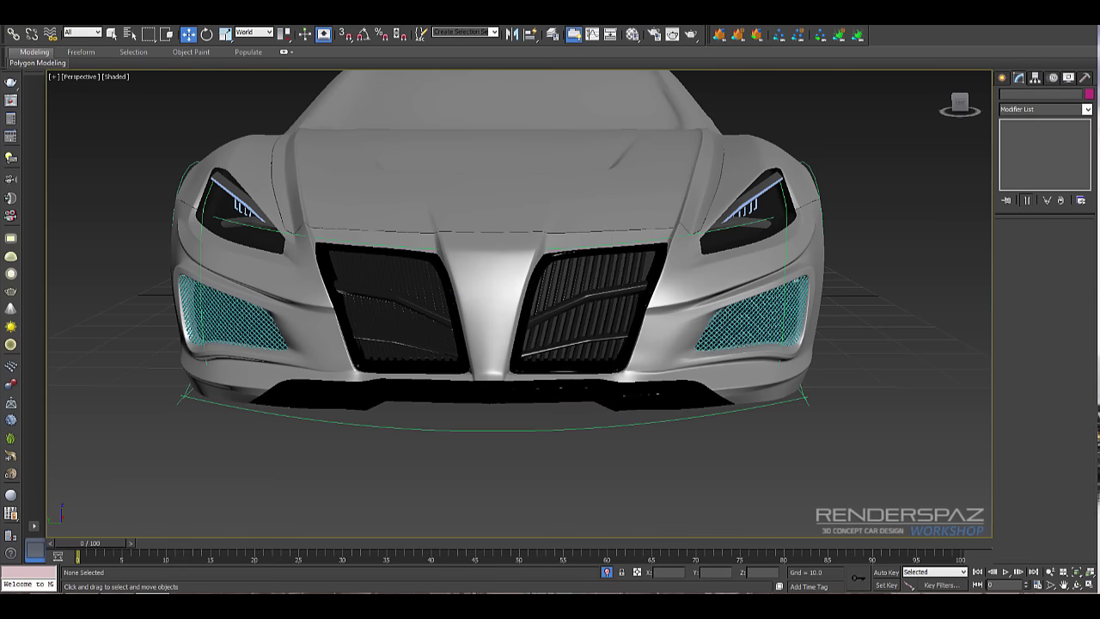
- Attach the original side grille to its mirrored copy as one object
middle_click_drag(531, 469, 653, 472, "alt")
left_click(210, 346)
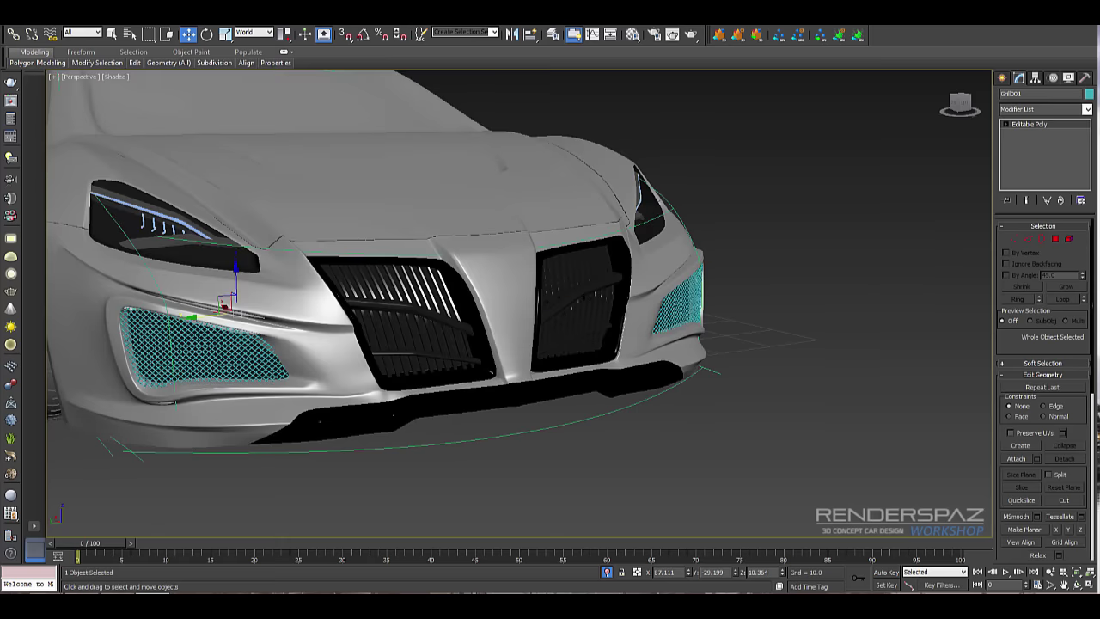
left_click(1017, 459)
key("w")
left_click(756, 301)
key("F3")
left_click(683, 301)
key("F3")
- Center the combined grille's pivot to the object and leave pivot editing
middle_click_drag(684, 301, 602, 318, "alt")
left_click(1036, 77)
left_click(1044, 150)
left_click(1044, 209)
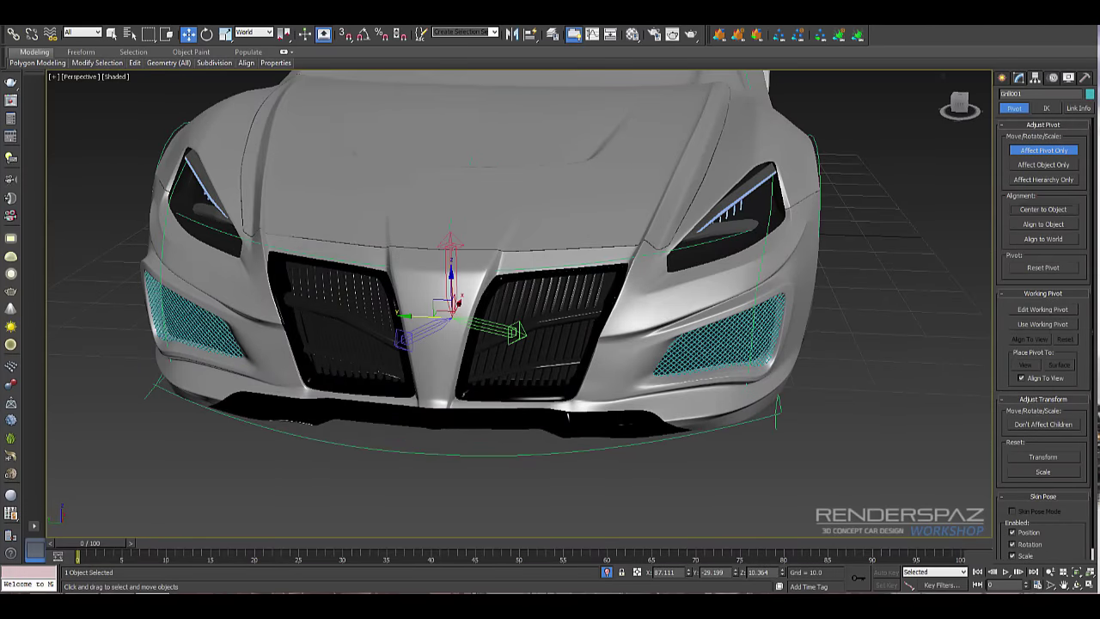
left_click(1044, 150)
left_click(1043, 150)
left_click(911, 258)
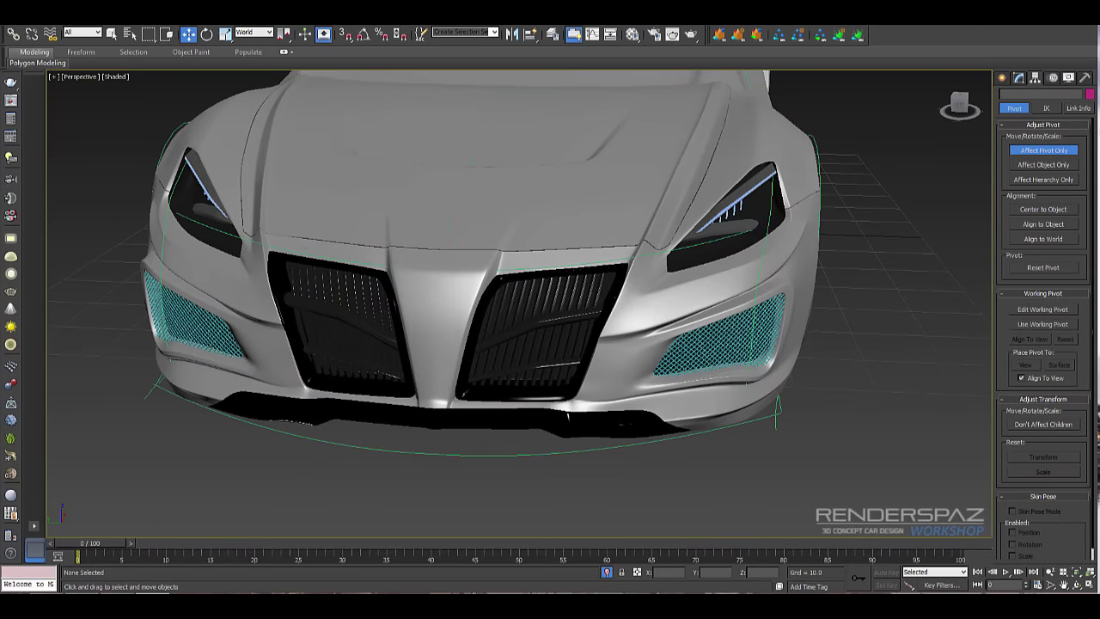
left_click(1044, 151)
- Sample the 16 - Default material from the front grille and assign it to the combined side grilles
middle_click_drag(799, 318, 705, 335, "alt")
left_click(708, 377)
key("F3")
key("F3")
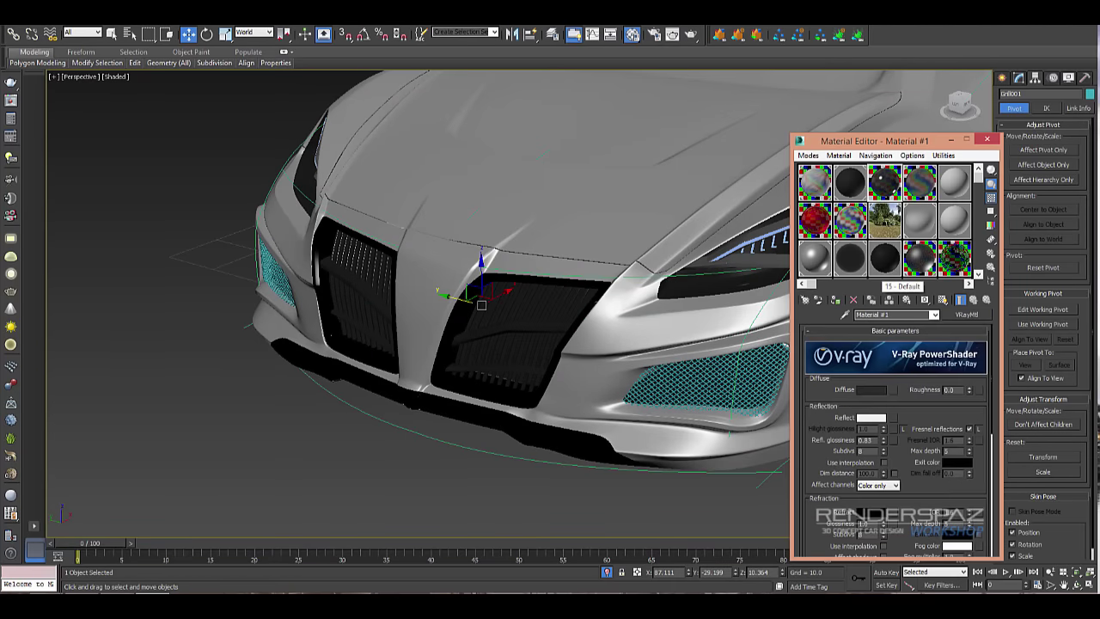
left_click(516, 337)
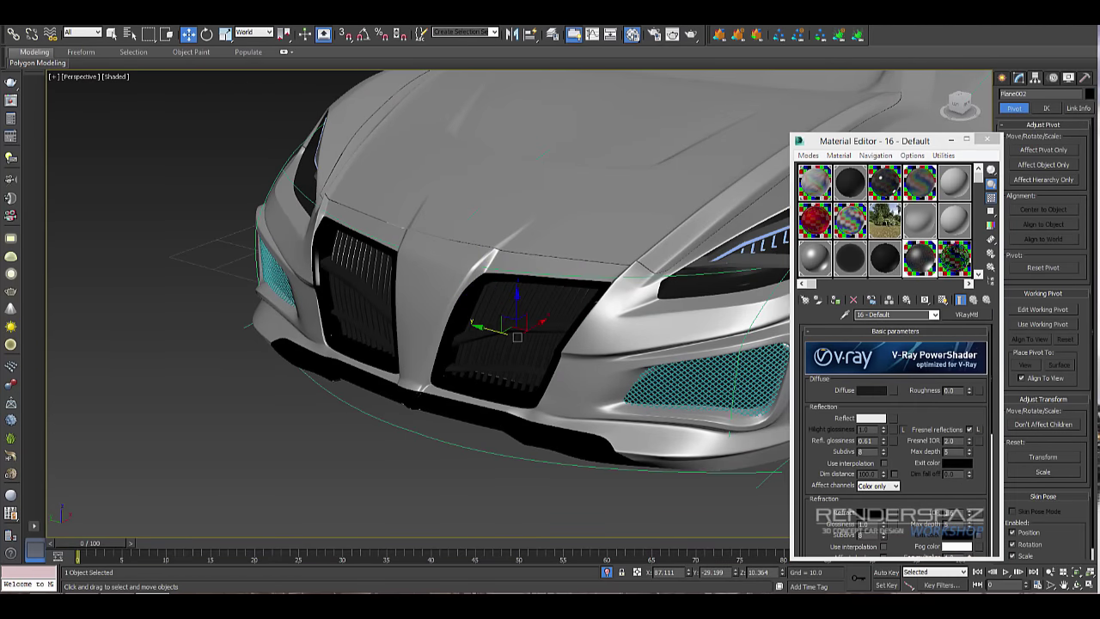
key("F3")
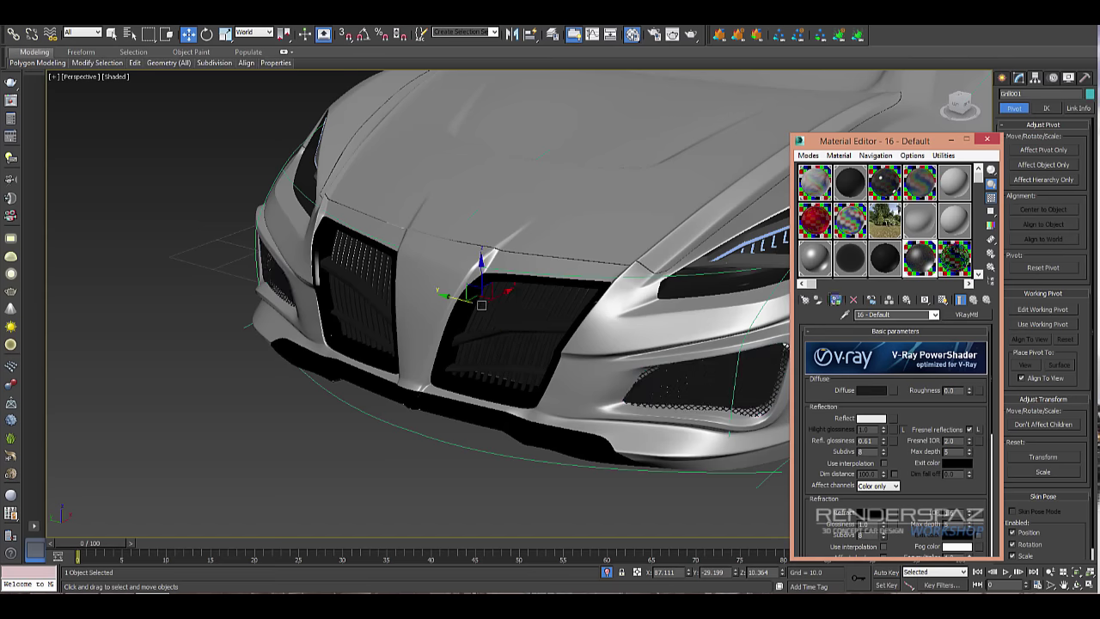
left_click(206, 430)
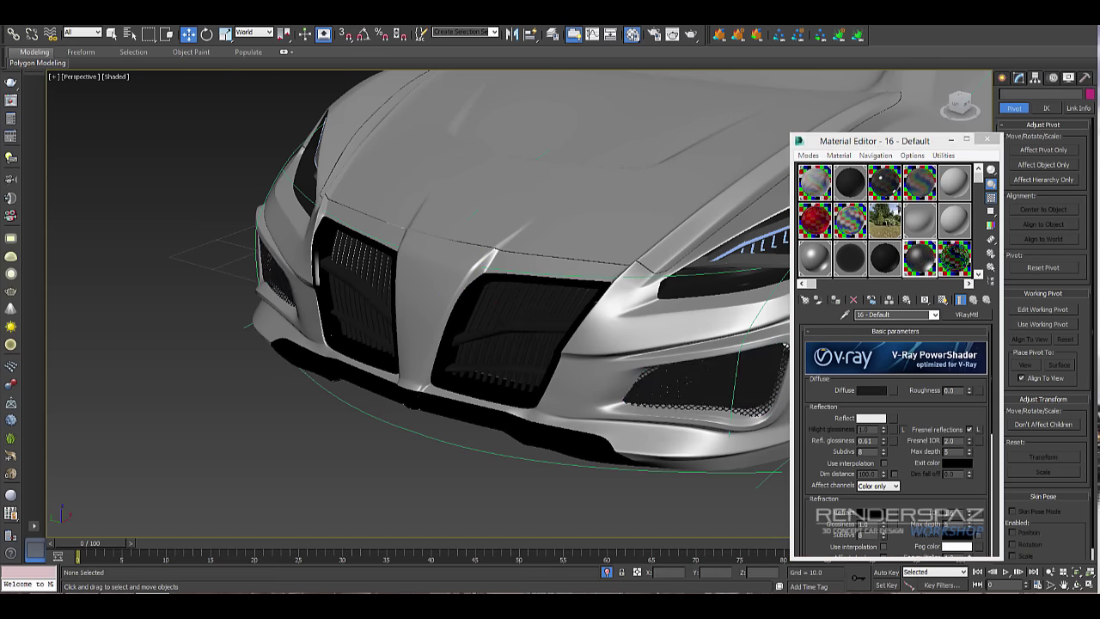
- Close the Material Editor and examine the side grilles with the assigned material
mouse_move(396, 378)
middle_mouse_down("alt")
mouse_move(481, 293)
mouse_move(495, 331)
mouse_move(412, 339)
mouse_move(391, 319)
mouse_move(439, 340)
mouse_move(509, 331)
mouse_move(490, 352)
mouse_move(516, 327)
mouse_move(482, 352)
mouse_move(521, 327)
middle_mouse_up("alt")
scroll(391, 318, "up", 2)
scroll(499, 344, "up", 5)
scroll(516, 326, "down", 4)
key("m")
scroll(481, 352, "down", 3)
scroll(482, 353, "up", 5)
mouse_move(369, 331)
middle_mouse_down()
mouse_move(650, 312)
mouse_move(542, 314)
mouse_move(469, 374)
middle_mouse_up()
scroll(542, 314, "down", 3)
- Select the front grille and show it up close in the shaded Left view
left_click(468, 417)
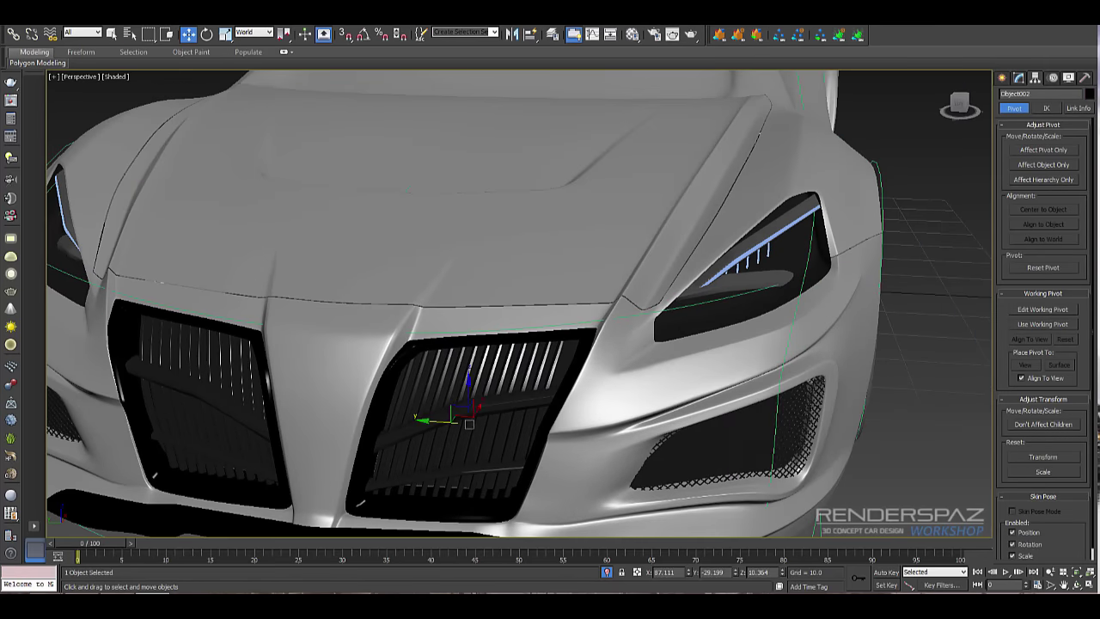
key("F4")
key("F4")
key("F4")
key("F4")
key("f")
key("l")
middle_click_drag(413, 258, 636, 301)
scroll(636, 301, "up", 2)
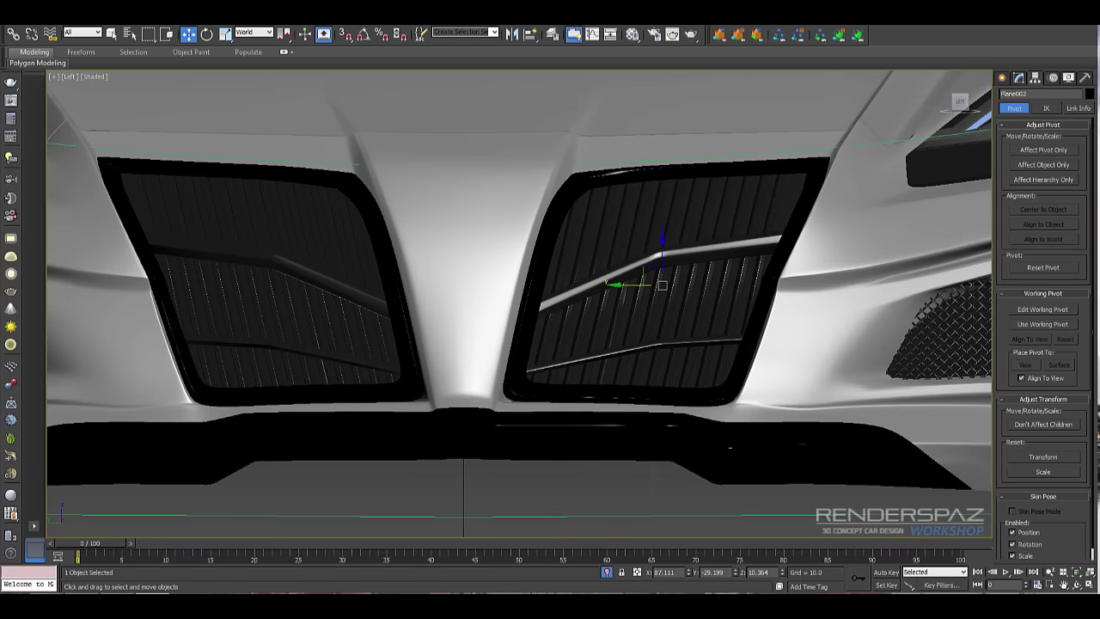
left_click(1002, 78)
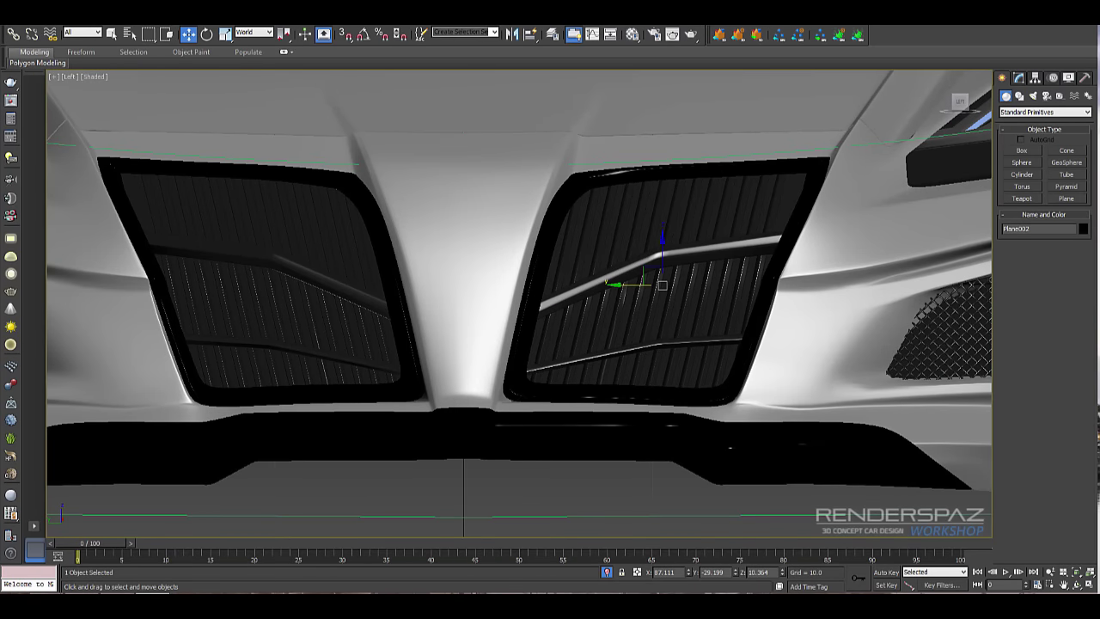
middle_click_drag(550, 300, 548, 303)
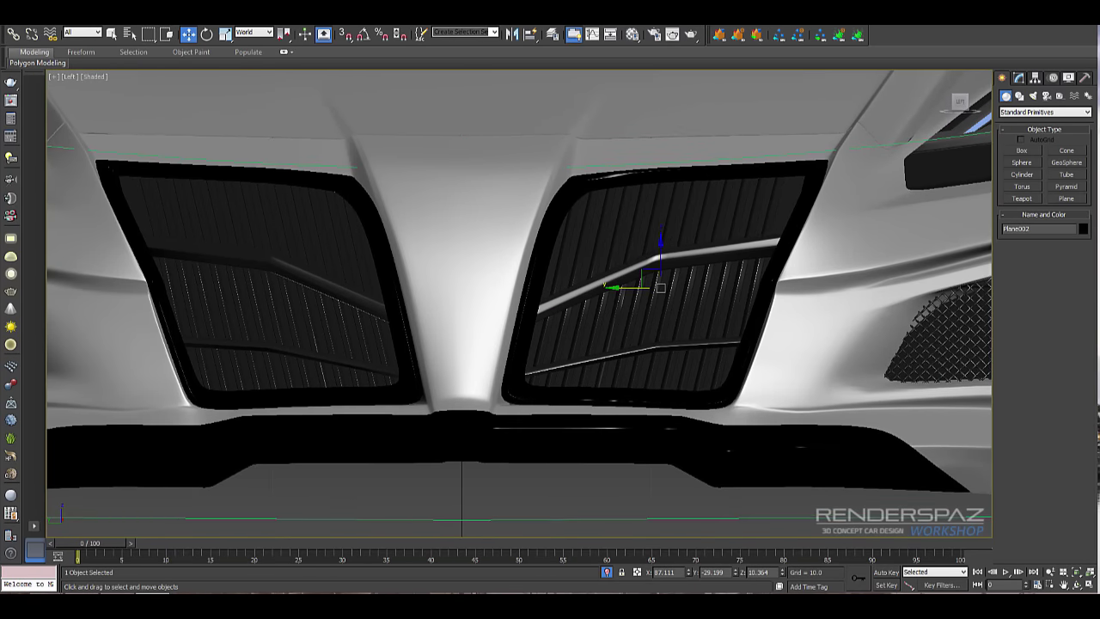
key("F3")
key("F3")
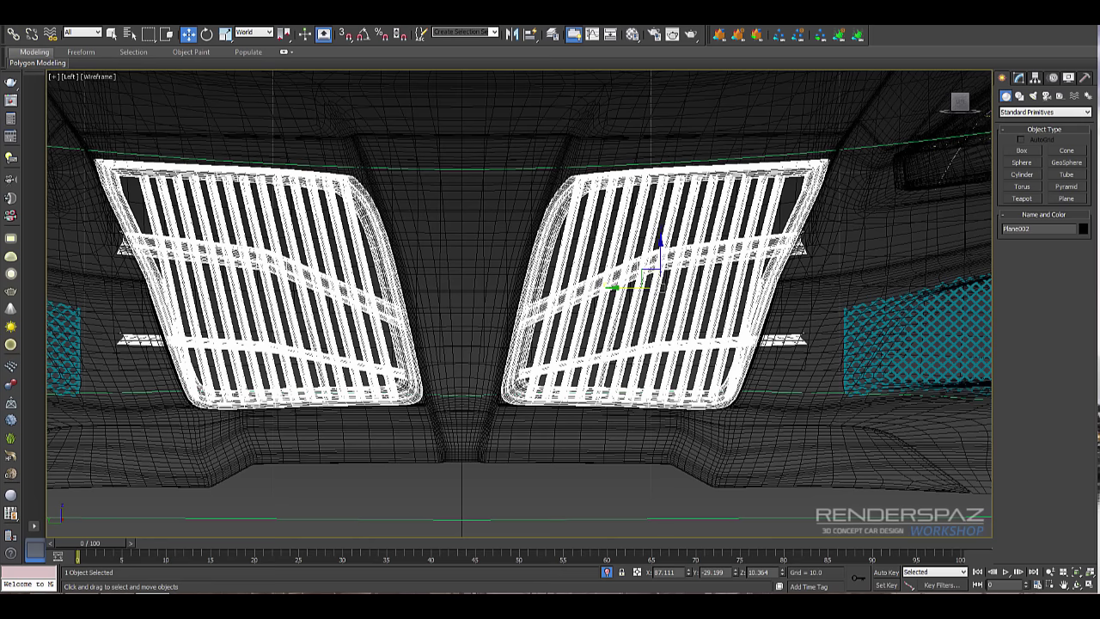
- Select the lower horizontal bar element in the front grille's base Editable Poly
left_click(1019, 78)
left_click(1030, 142)
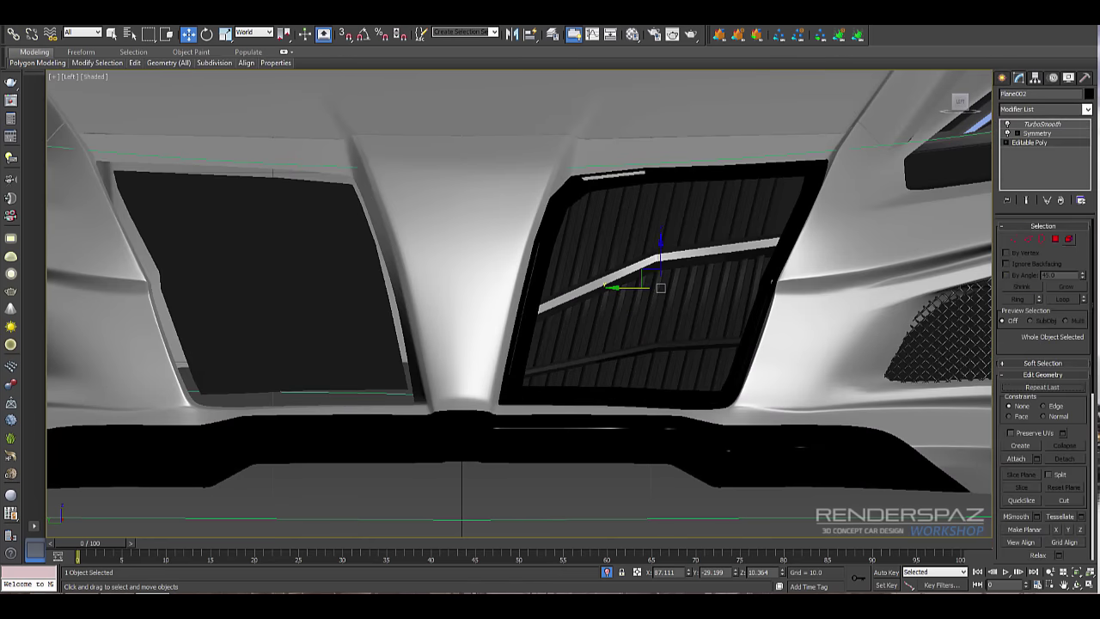
left_click(1069, 239)
left_click(636, 351)
key("F3")
key("F3")
- Try to convert the front grille to an Editable Poly
right_click(672, 347)
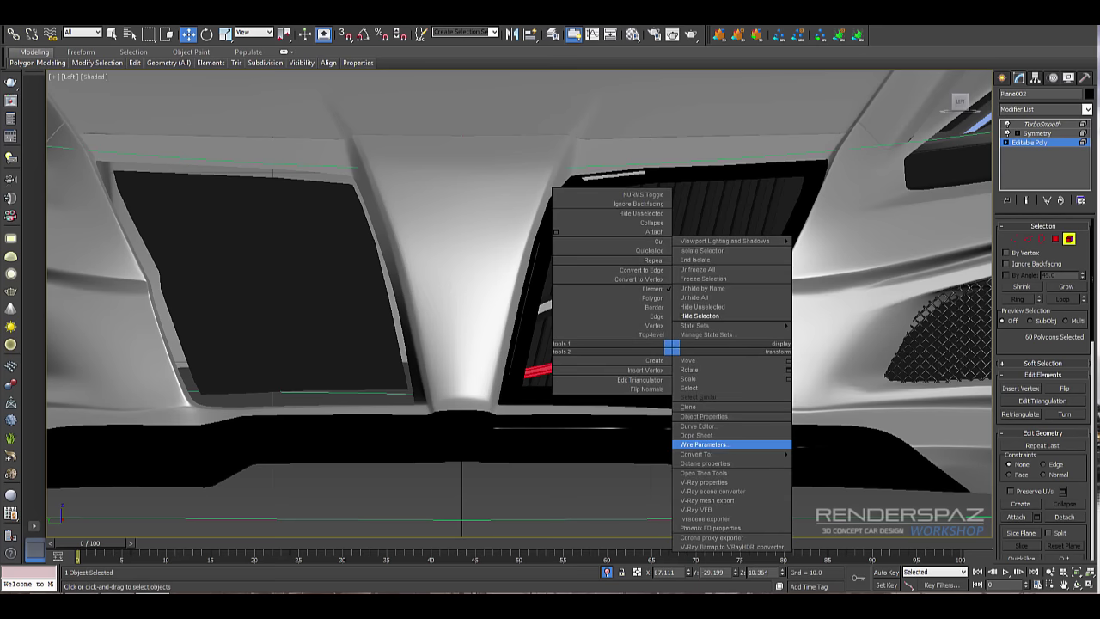
mouse_move(698, 454)
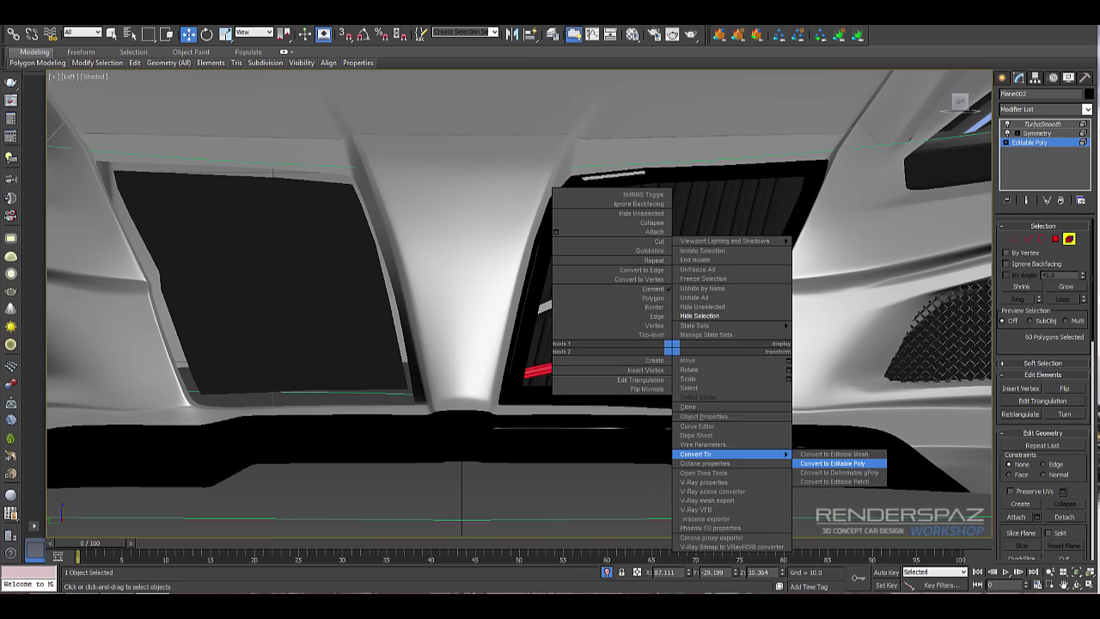
left_click(832, 463)
key("F3")
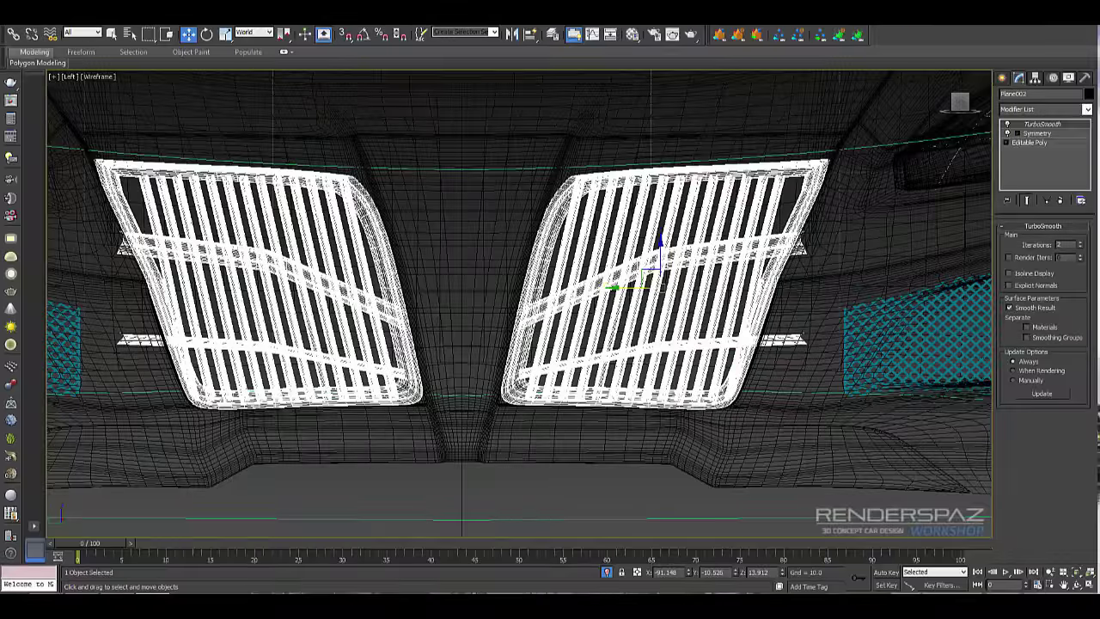
- Clone the front grille's lower bar element upward above the middle bar as a separate object, and select the new bar
left_click(1030, 142)
left_click(1069, 239)
key("F3")
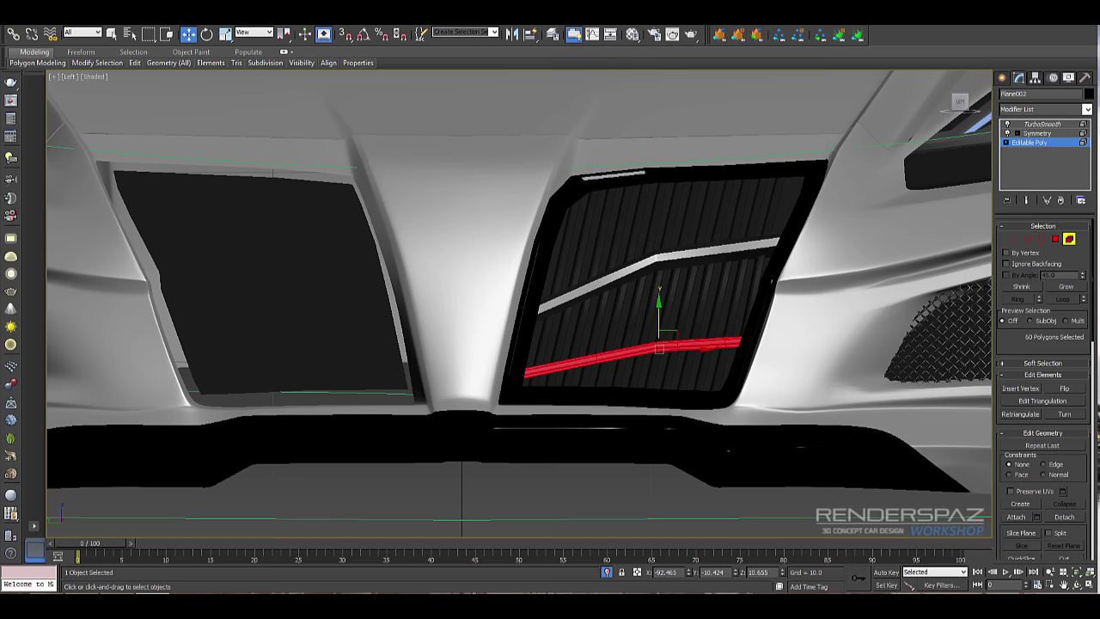
left_click_drag(659, 314, 659, 166, "shift")
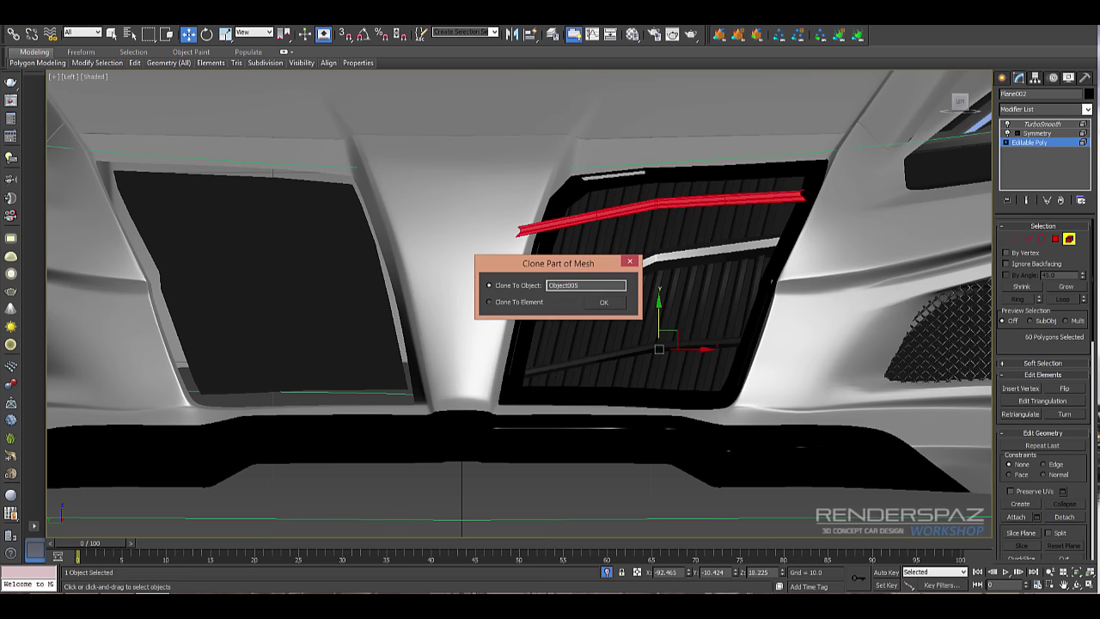
key("Return")
key("5")
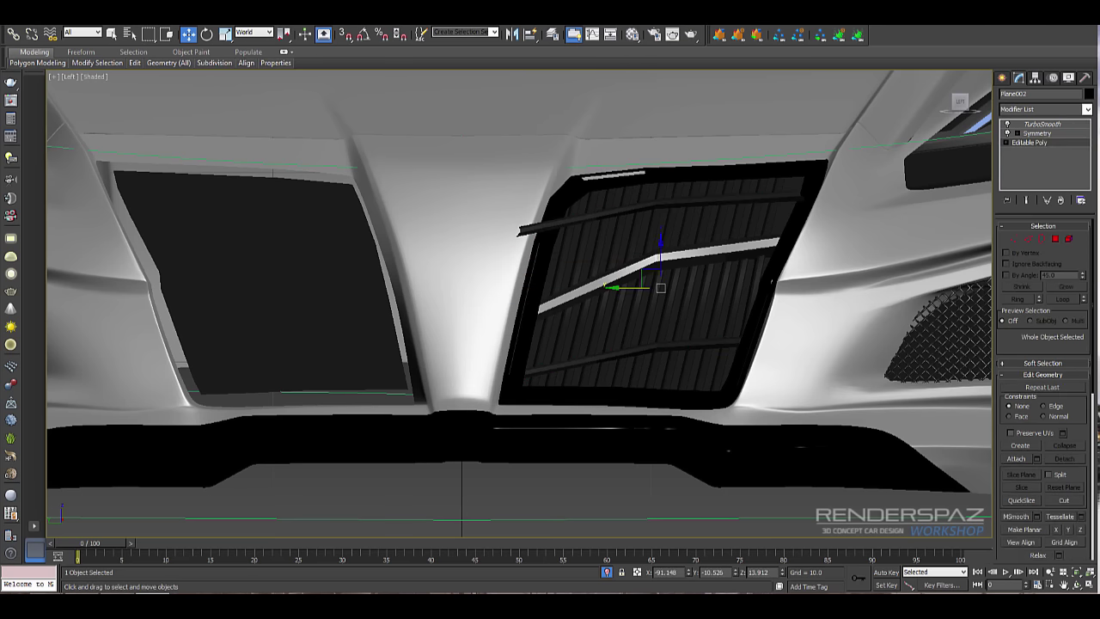
left_click(636, 209)
key("F3")
key("F3")
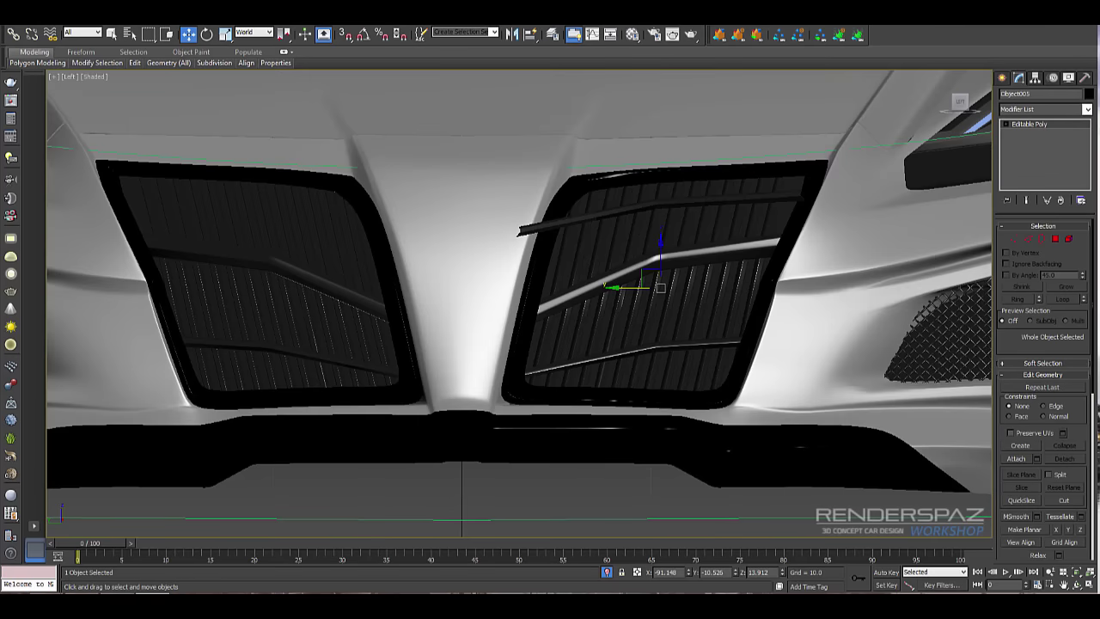
- Straighten the new upper grille bar by moving its inner and middle vertex loops vertically into a gentler line
key("1")
left_click_drag(502, 207, 525, 213)
left_click(564, 181)
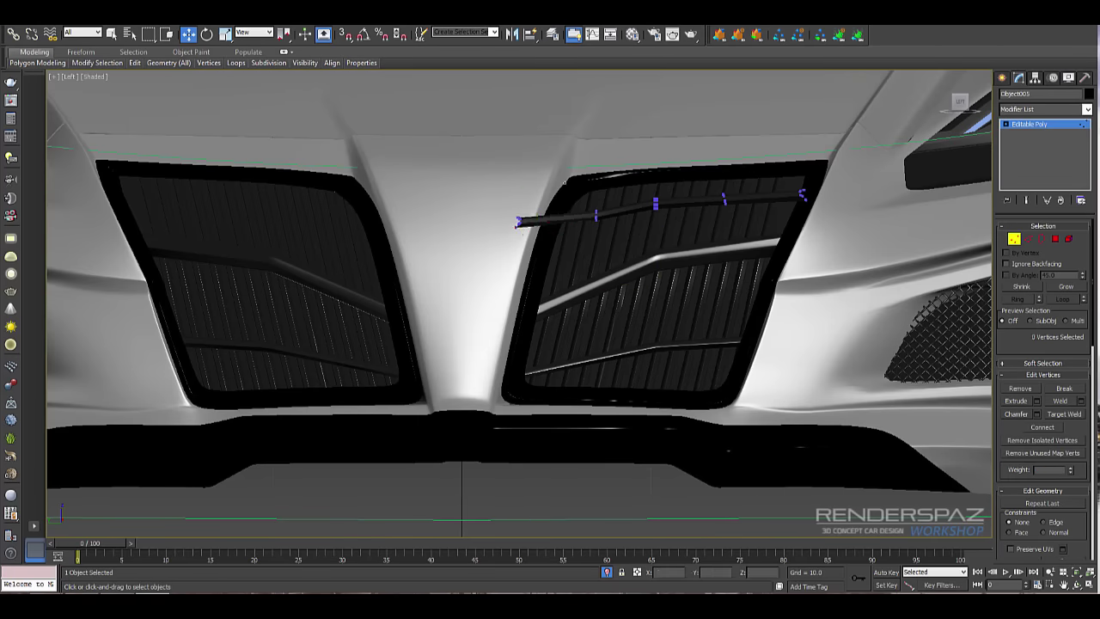
left_click_drag(596, 190, 597, 184)
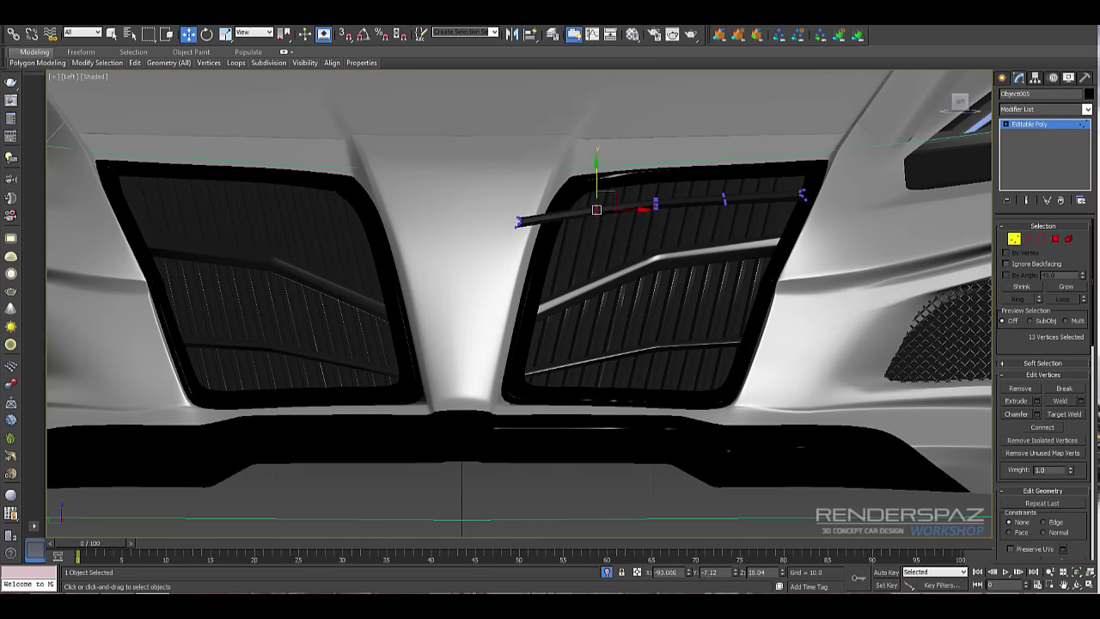
scroll(656, 177, "up", 3)
middle_click_drag(657, 177, 647, 290)
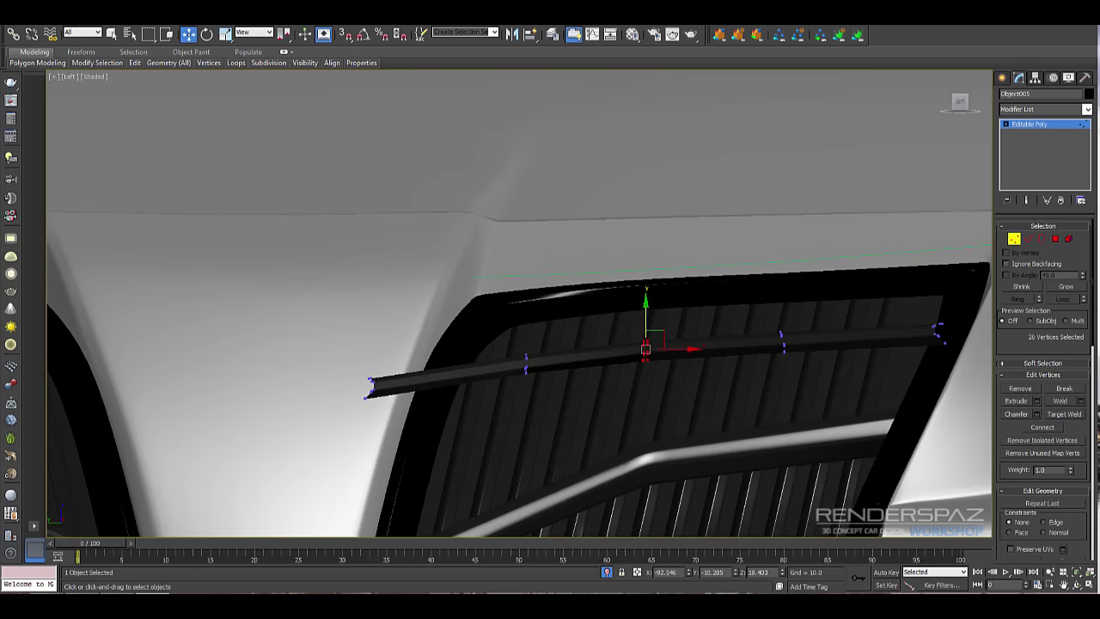
left_click_drag(646, 348, 645, 350)
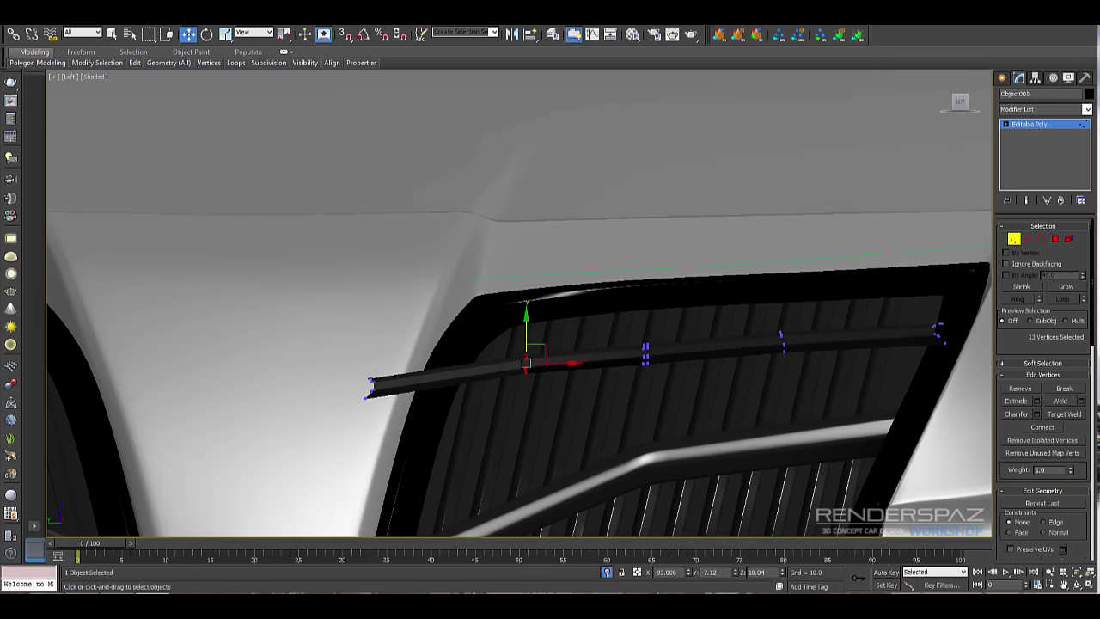
- Adjust the upper bar's outer vertex loops and extend its outer end past the grille frame
key("F4")
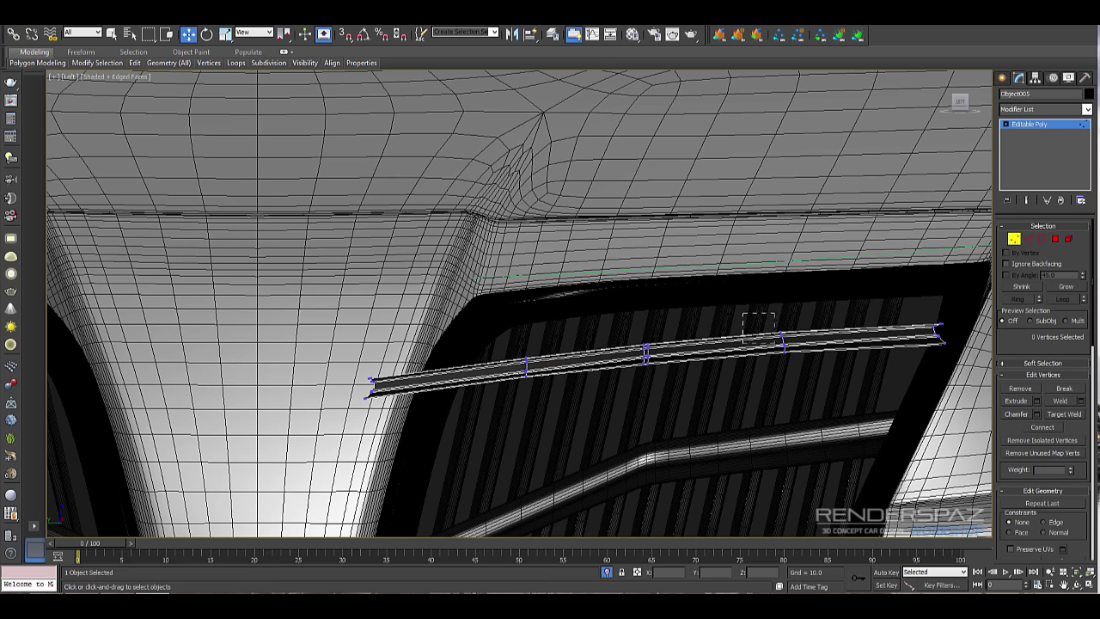
left_click_drag(814, 366, 814, 368)
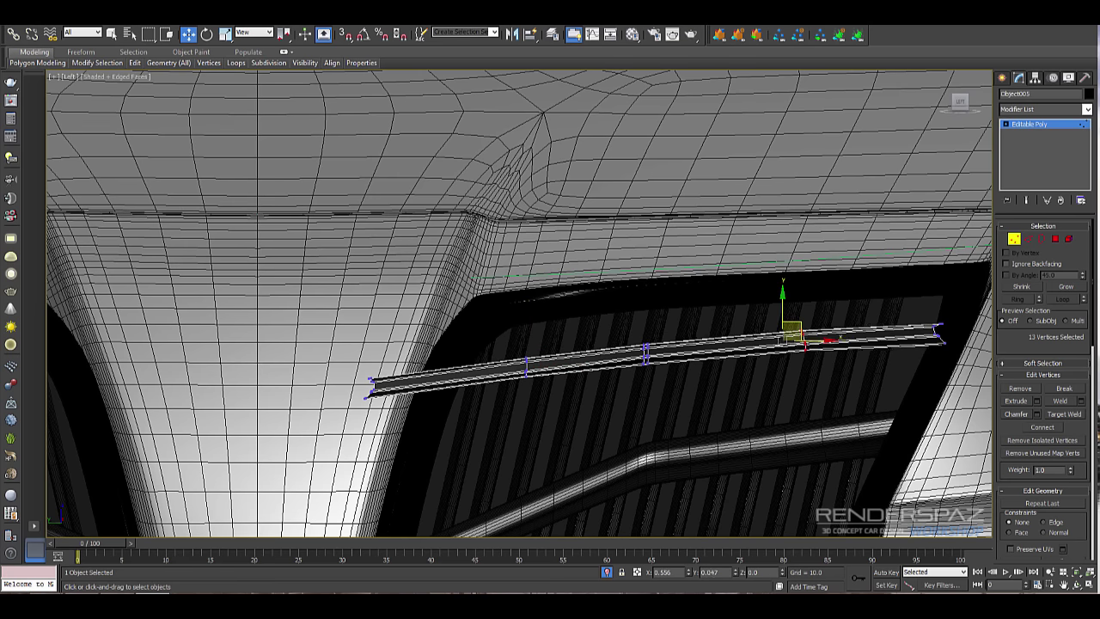
left_click_drag(811, 330, 812, 330)
left_click(920, 293)
middle_click_drag(922, 293, 800, 293)
left_click_drag(800, 293, 845, 359)
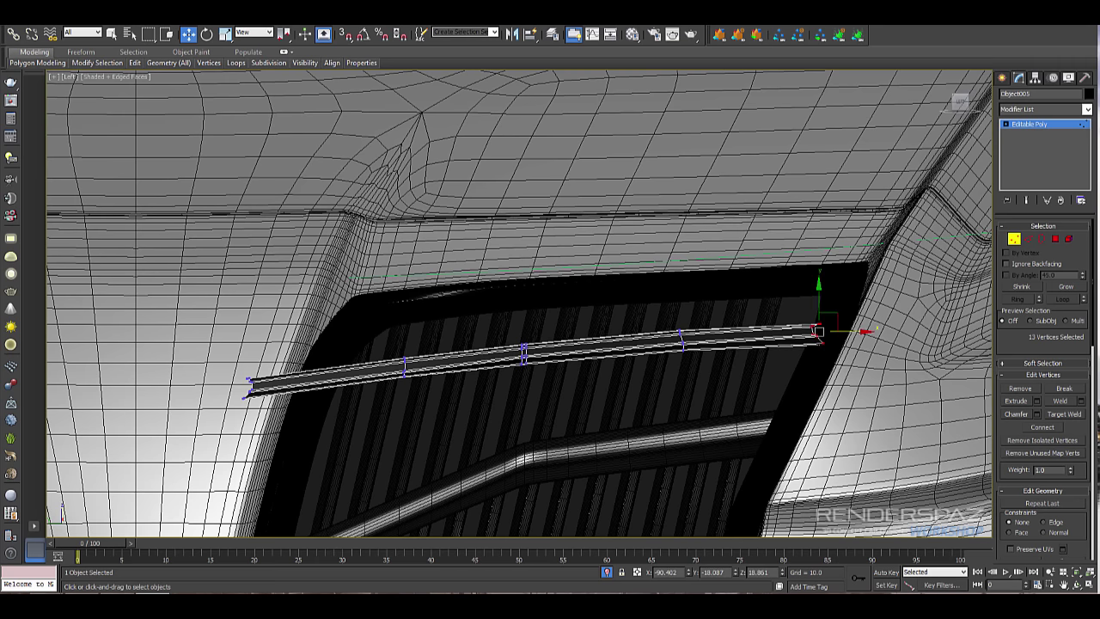
mouse_move(828, 322)
left_mouse_down()
mouse_move(882, 314)
mouse_move(835, 320)
left_mouse_up()
left_click(913, 296)
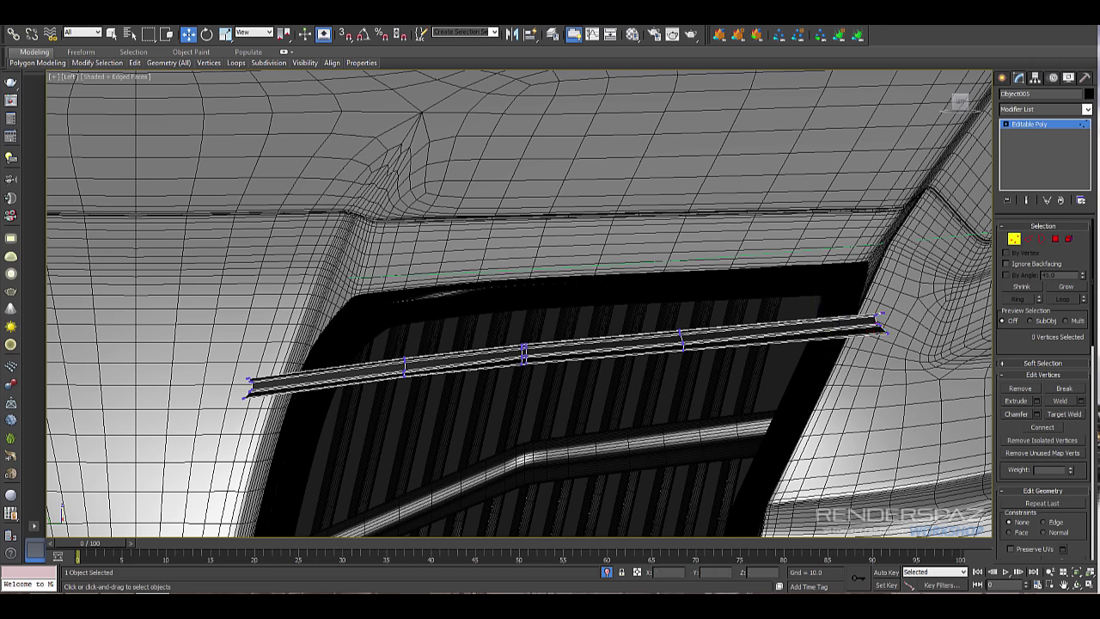
- Adjust the upper bar's inner-end vertices and shift its middle and outer loops outward to even their spacing
left_click_drag(248, 355, 256, 380)
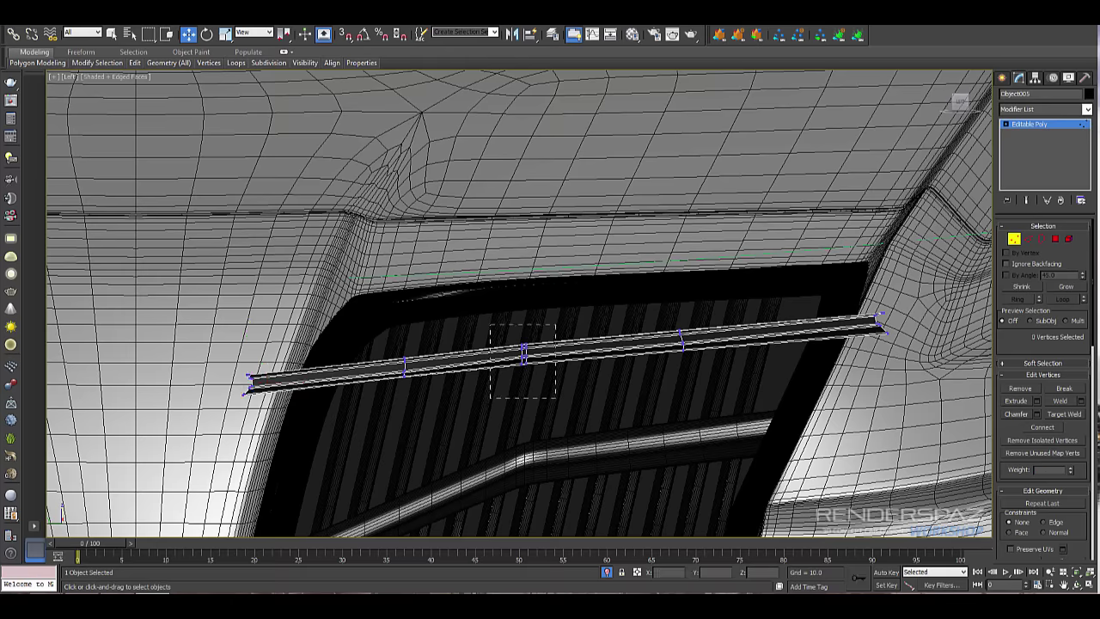
left_click_drag(556, 398, 556, 399)
left_click_drag(534, 346, 560, 343)
left_click_drag(653, 307, 713, 369)
left_click_drag(691, 330, 756, 322)
scroll(643, 289, "down", 5)
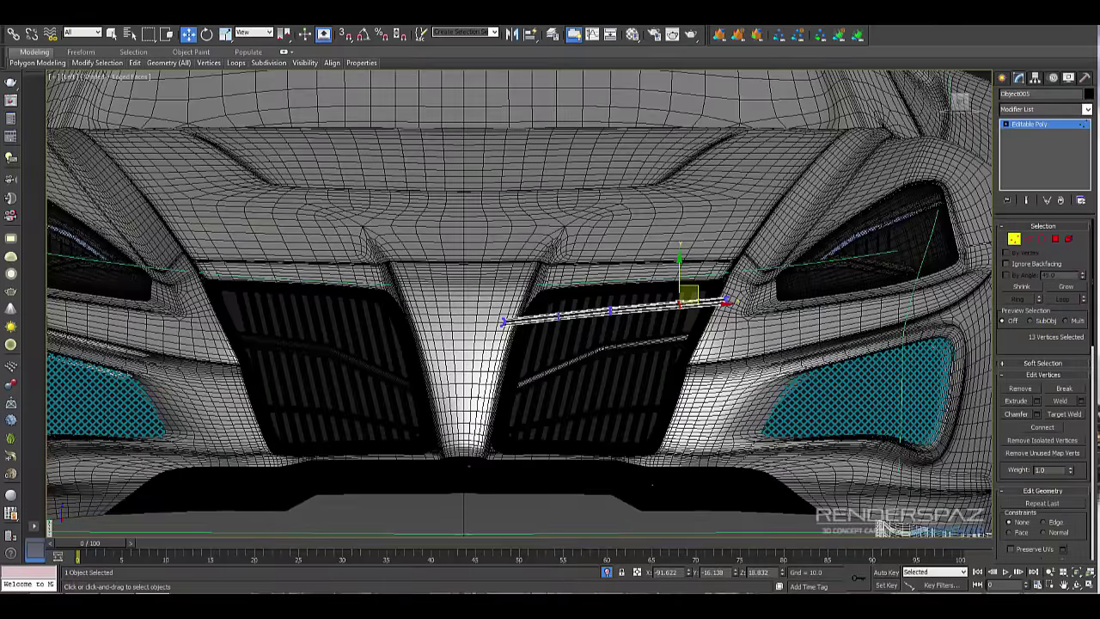
- Leave vertex editing and center the upper bar's pivot on the object
key("1")
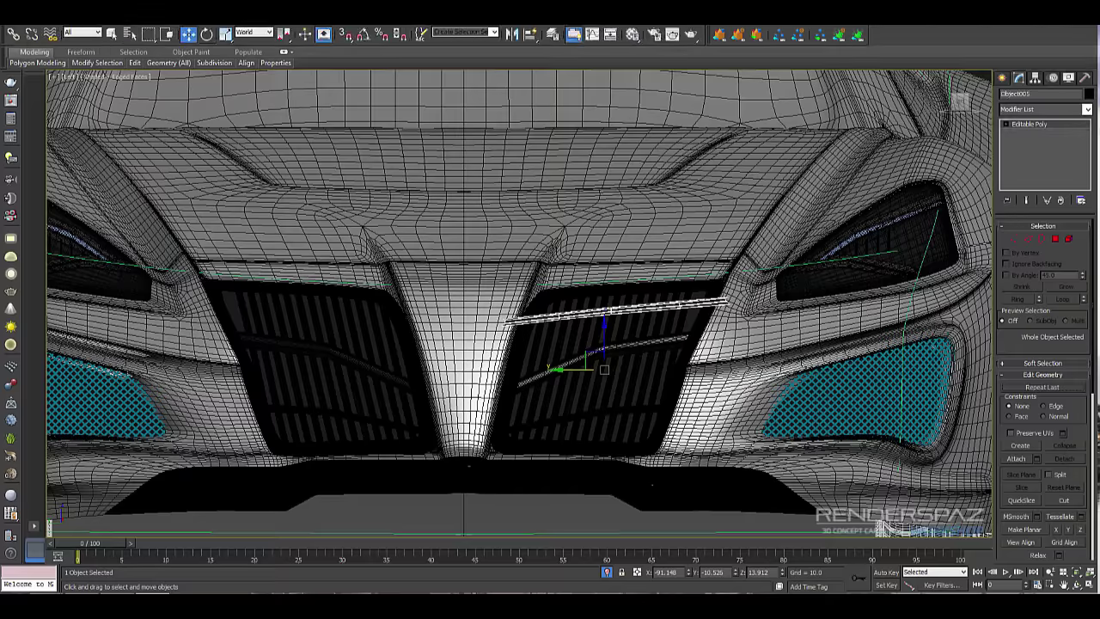
key("r")
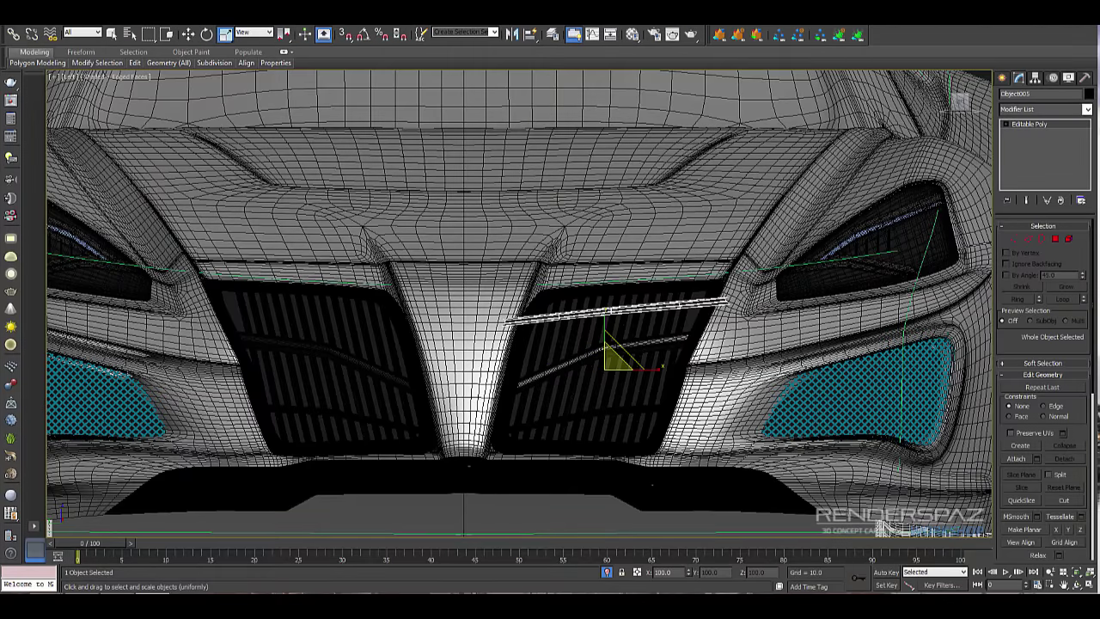
left_click(1035, 77)
left_click(1044, 150)
left_click(1044, 209)
left_click(1044, 150)
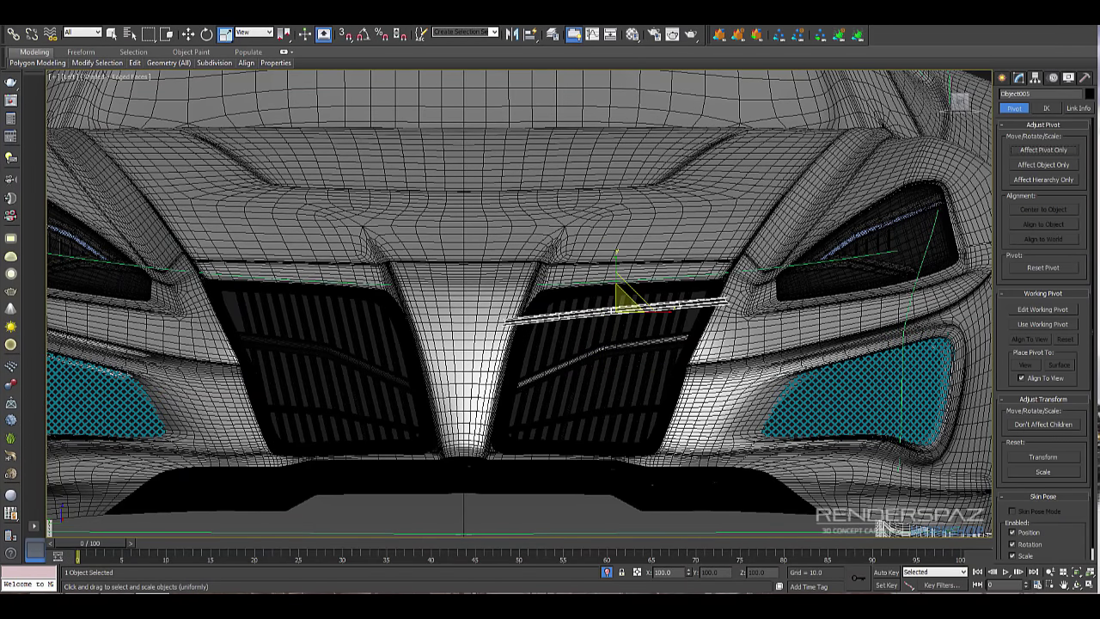
- Scale the upper grille bar down so that it becomes slimmer
mouse_move(623, 302)
left_mouse_down()
mouse_move(619, 320)
mouse_move(679, 305)
mouse_move(669, 305)
left_mouse_up()
scroll(618, 317, "up", 4)
key("F3")
key("F3")
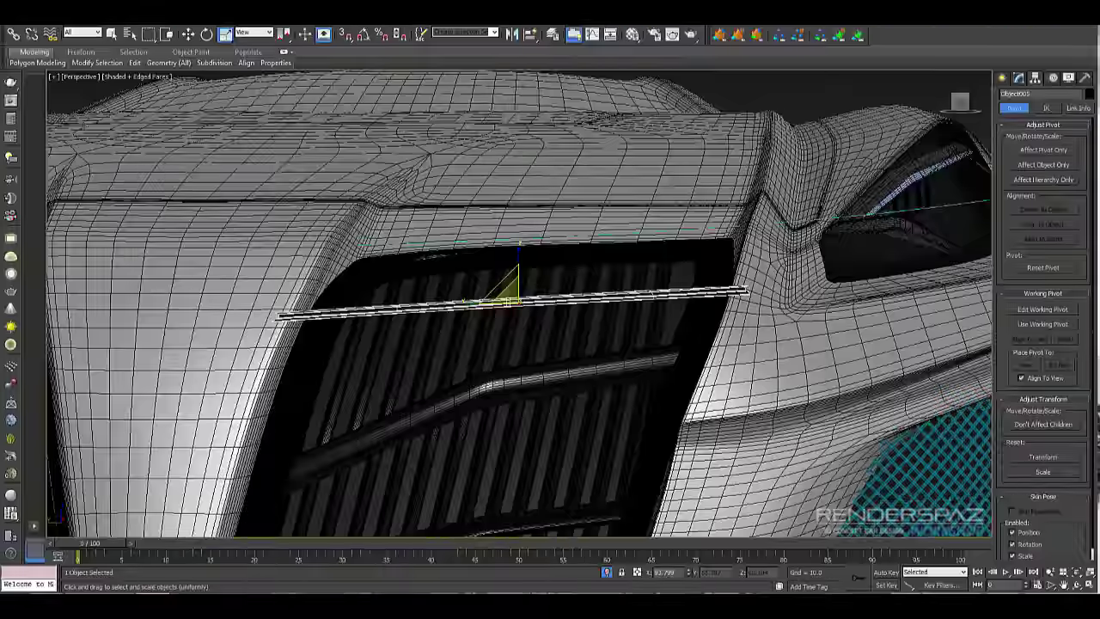
middle_click_drag(509, 302, 471, 320, "alt")
left_click_drag(483, 303, 492, 302)
middle_click_drag(472, 320, 430, 343, "alt")
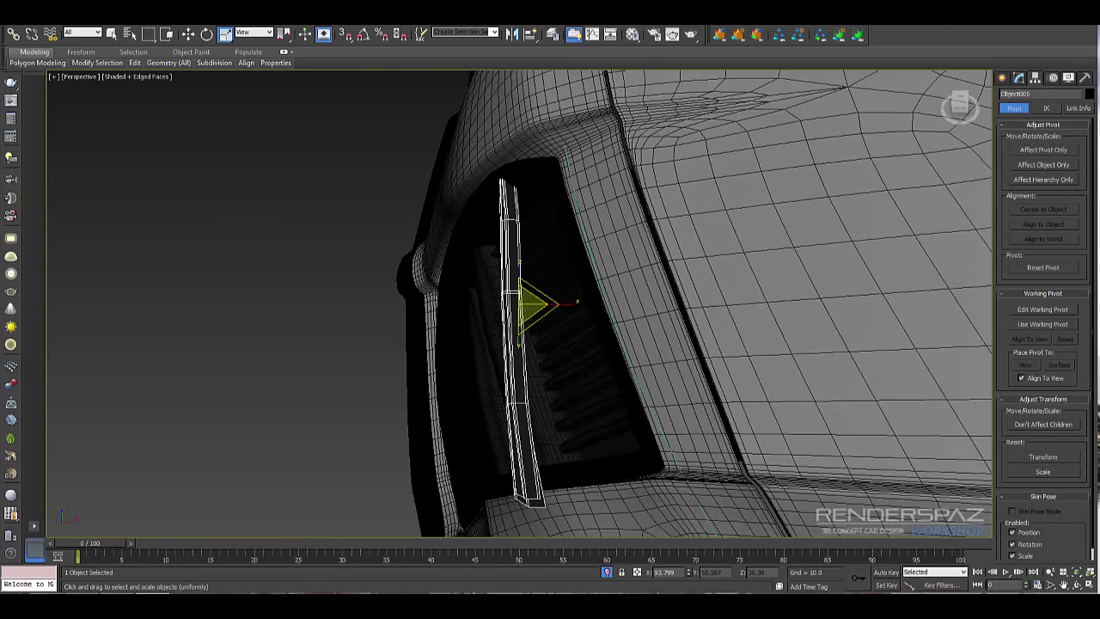
- Move the slim bar back along X into the grille opening and rotate it slightly to follow the slats
key("w")
left_click_drag(553, 304, 623, 306)
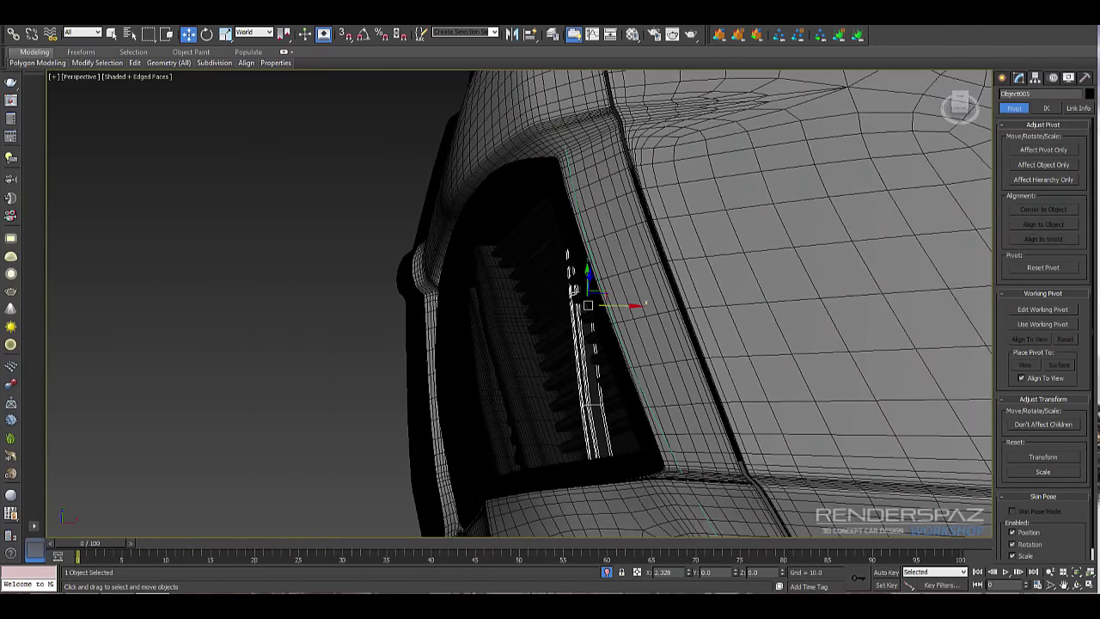
middle_click_drag(623, 306, 681, 270, "alt")
key("e")
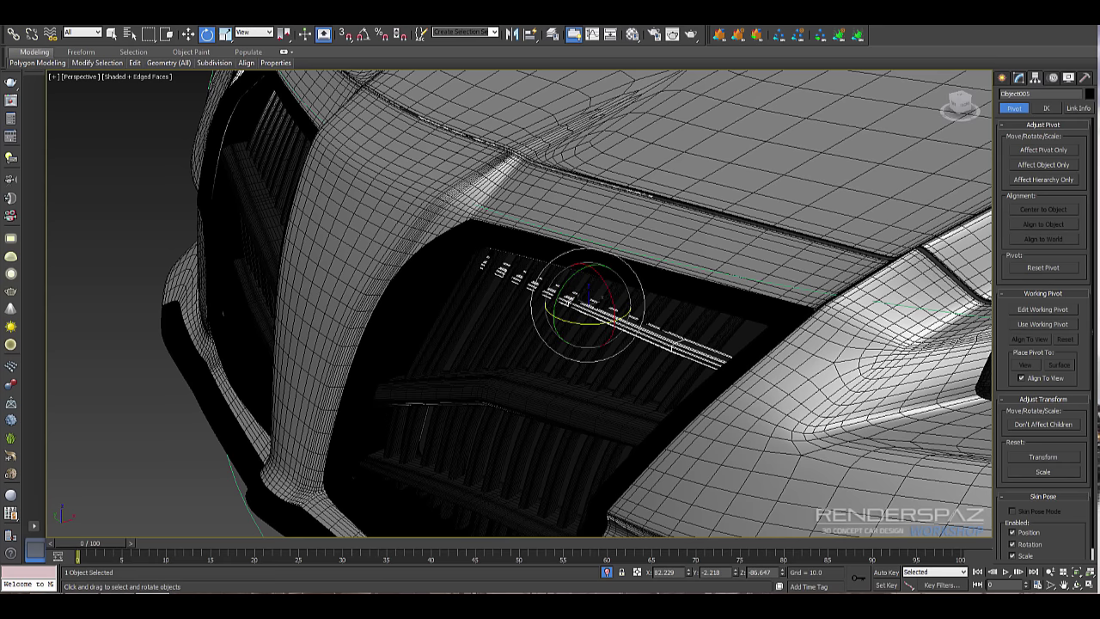
left_click_drag(599, 323, 617, 321)
mouse_move(585, 306)
middle_mouse_down("alt")
mouse_move(516, 305)
mouse_move(576, 283)
mouse_move(660, 281)
mouse_move(568, 292)
middle_mouse_up("alt")
- Try to clone the slim bar straight down the grille as several evenly spaced copies
left_click_drag(577, 260, 576, 324, "shift")
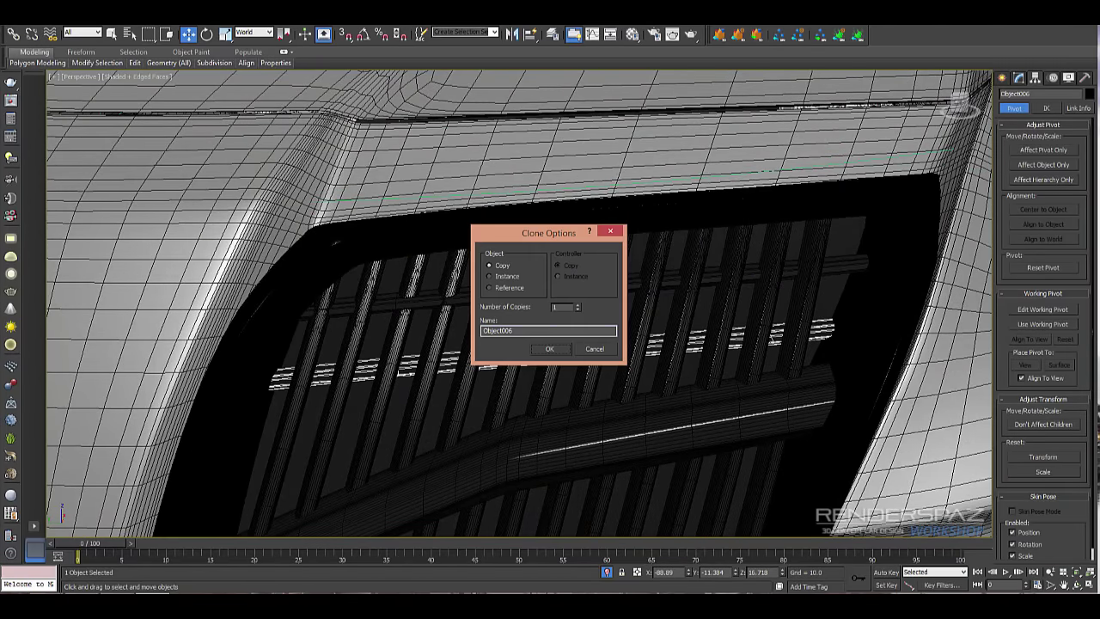
key("Return")
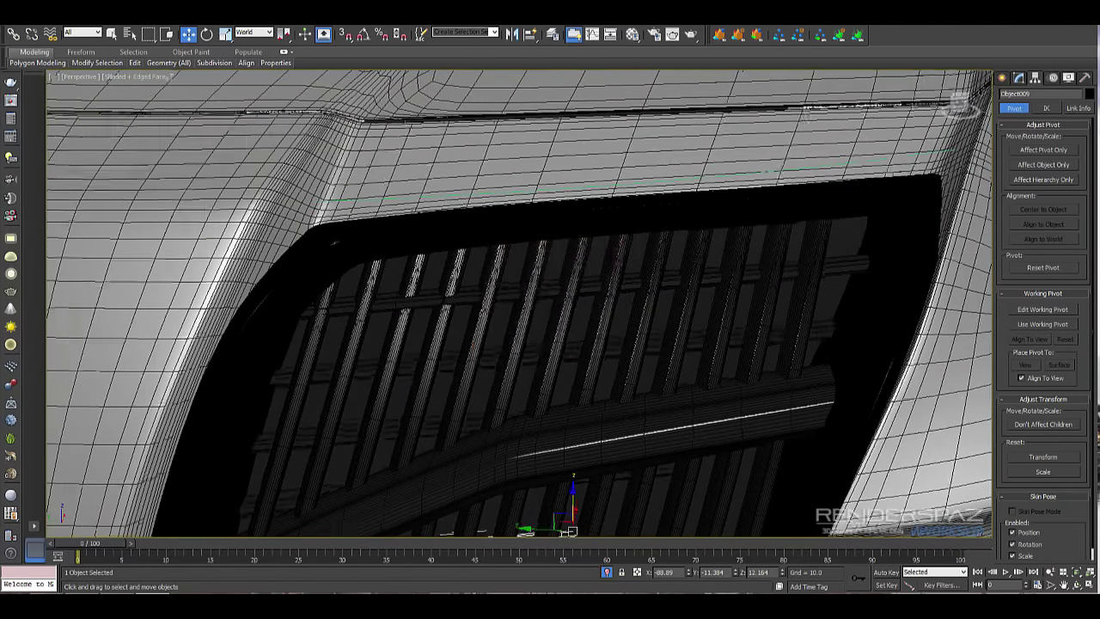
scroll(571, 301, "down", 3)
mouse_move(572, 301)
middle_mouse_down("alt")
mouse_move(537, 297)
mouse_move(559, 275)
mouse_move(507, 291)
middle_mouse_up("alt")
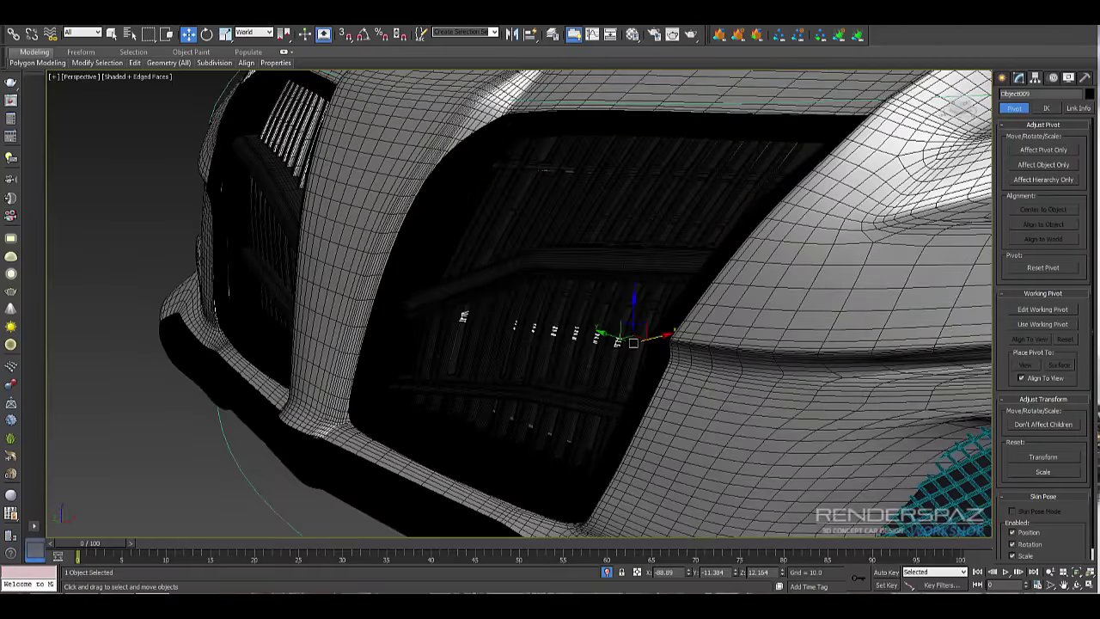
key("F3")
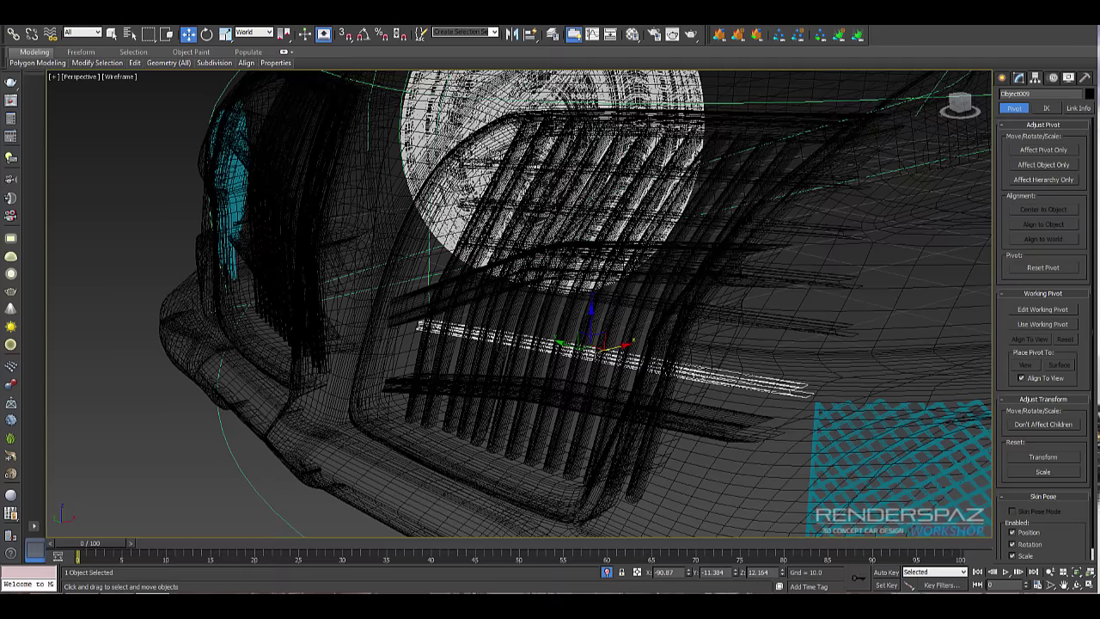
left_click(639, 168)
middle_click_drag(641, 171, 542, 177, "alt")
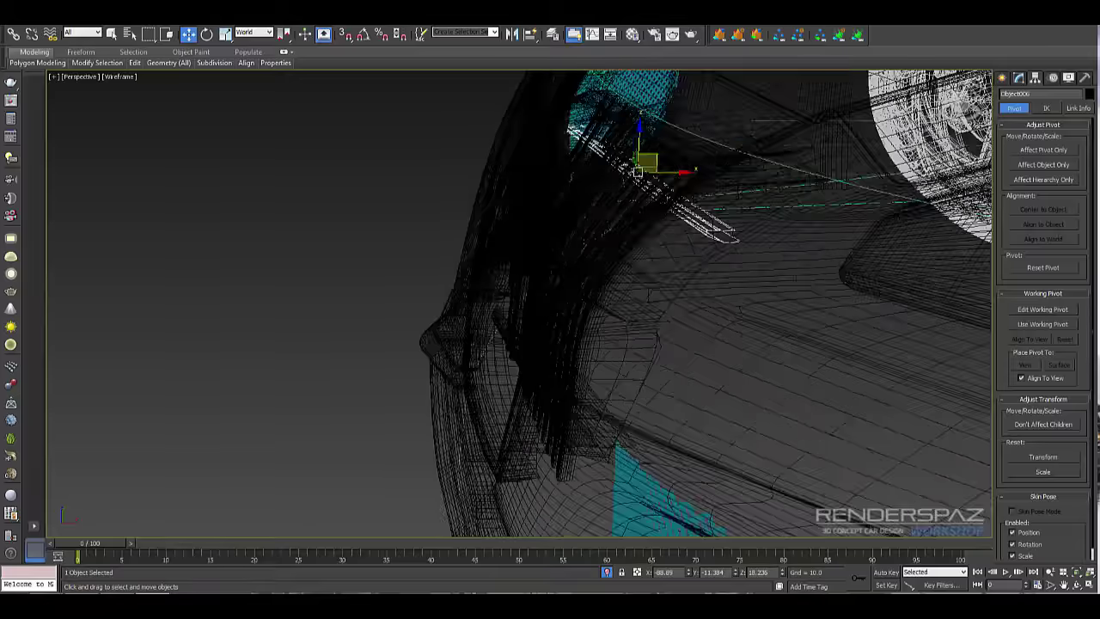
left_click(638, 172)
key("ctrl+z")
- Clone the slim bar as a series of copies stepping downward and forward, and delete the surplus copies at the bottom
left_click_drag(648, 162, 606, 204)
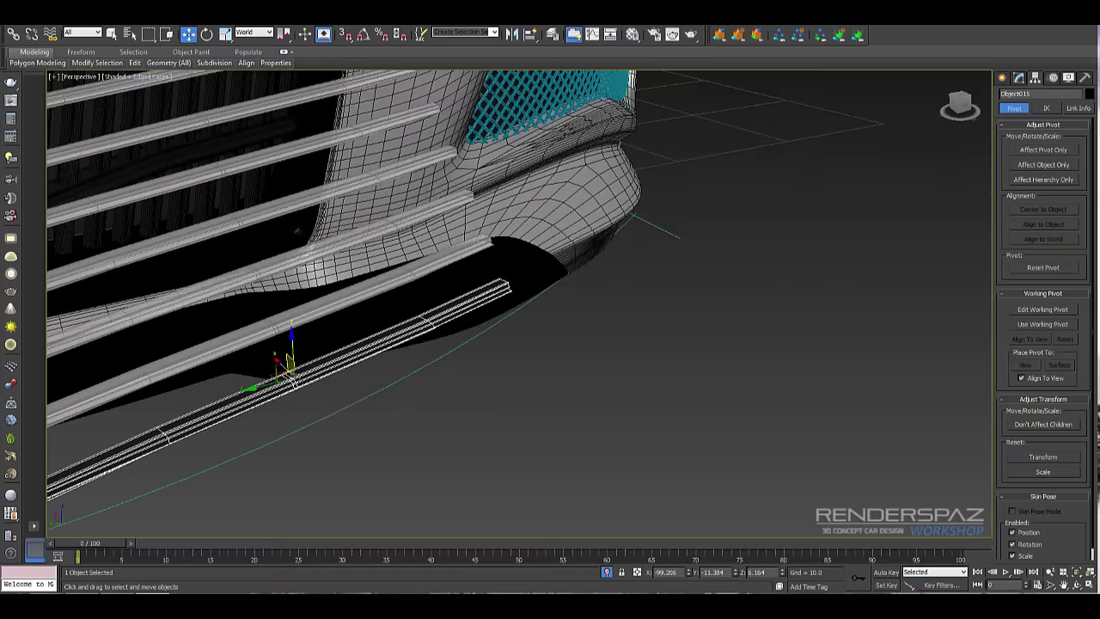
middle_click_drag(292, 375, 679, 331)
left_click(477, 328)
key("Delete")
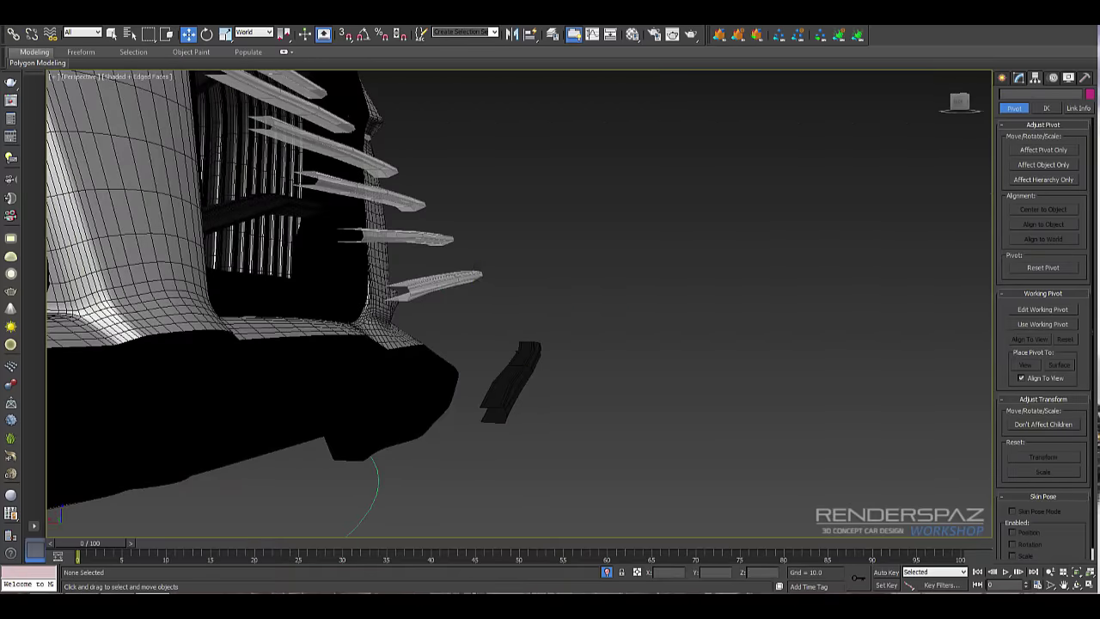
left_click(437, 282)
key("Delete")
- Select the eight remaining cloned horizontal bars in the grille together
left_click(514, 378)
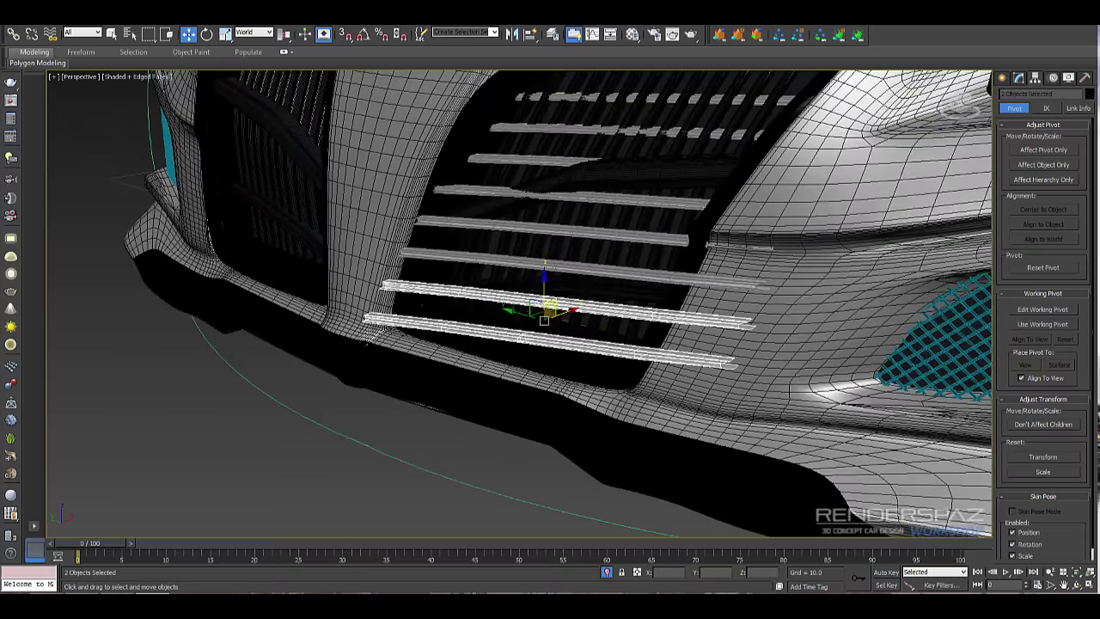
left_click(516, 255, "ctrl")
left_click(551, 226, "ctrl")
left_click(550, 193, "ctrl")
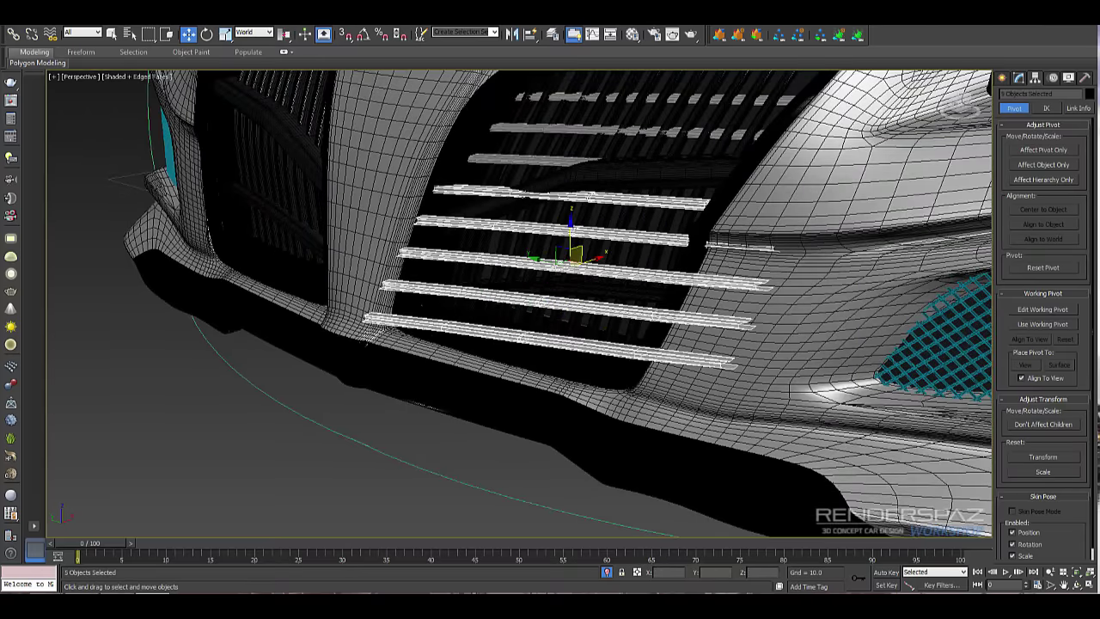
left_click(533, 160, "ctrl")
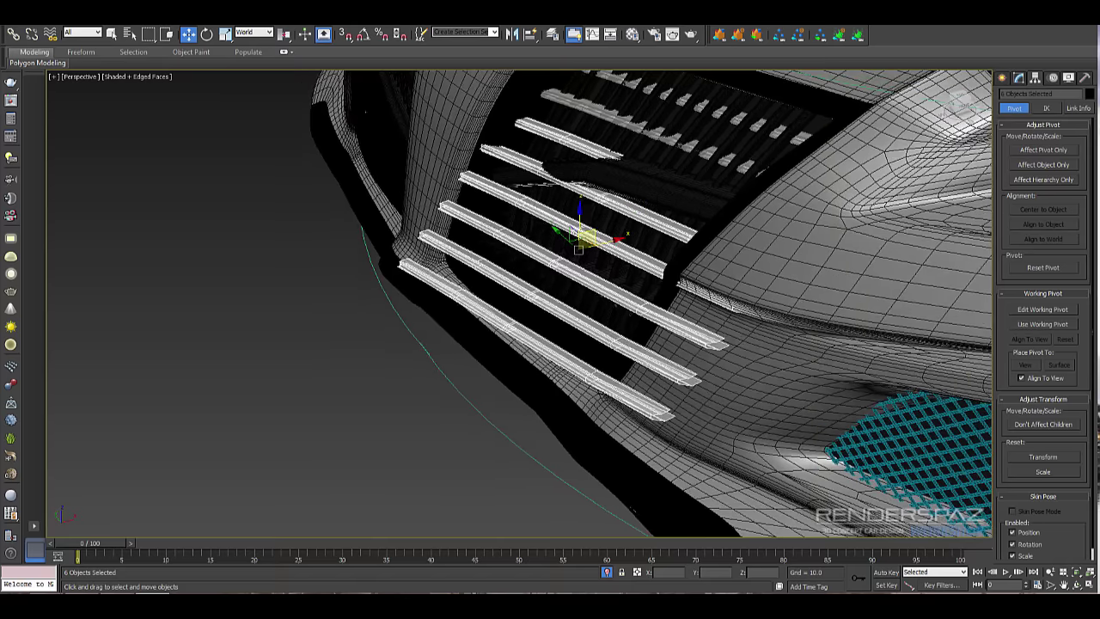
left_click(584, 108, "ctrl")
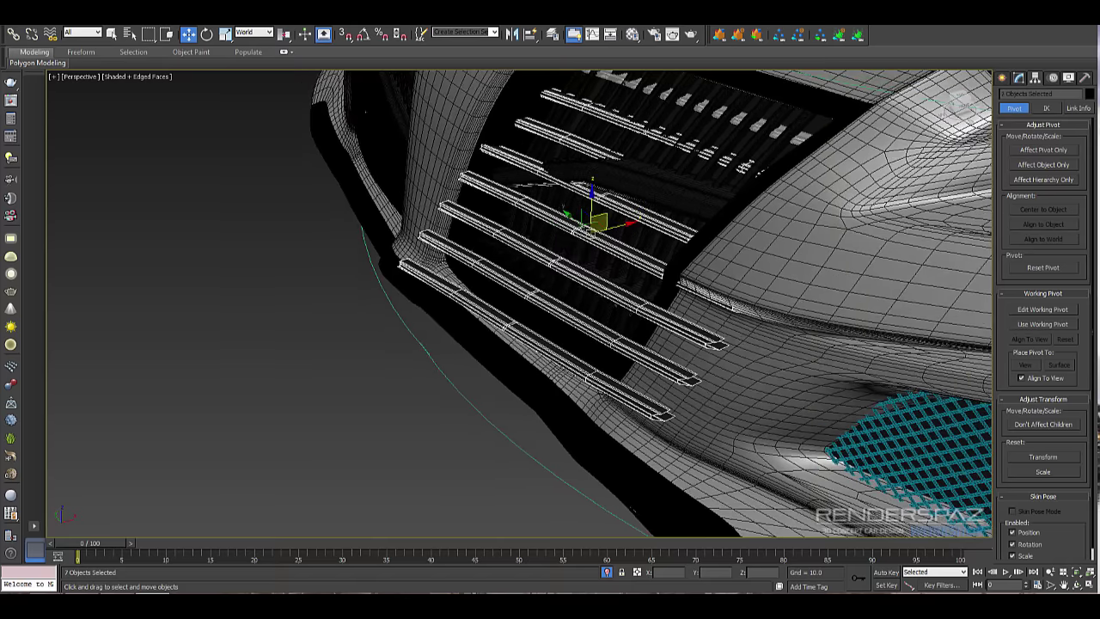
left_click(620, 82, "ctrl")
middle_click_drag(688, 90, 636, 102, "alt")
middle_click_drag(636, 102, 636, 283)
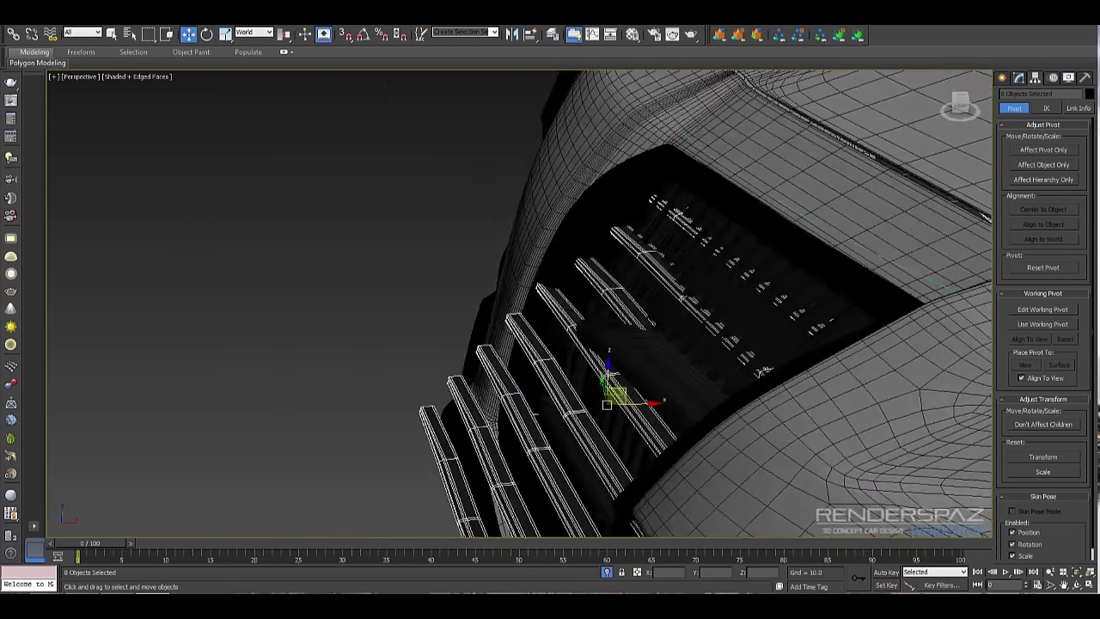
- Select the uppermost cloned bar and shift it slightly along X against the vertical slats
left_click(704, 305)
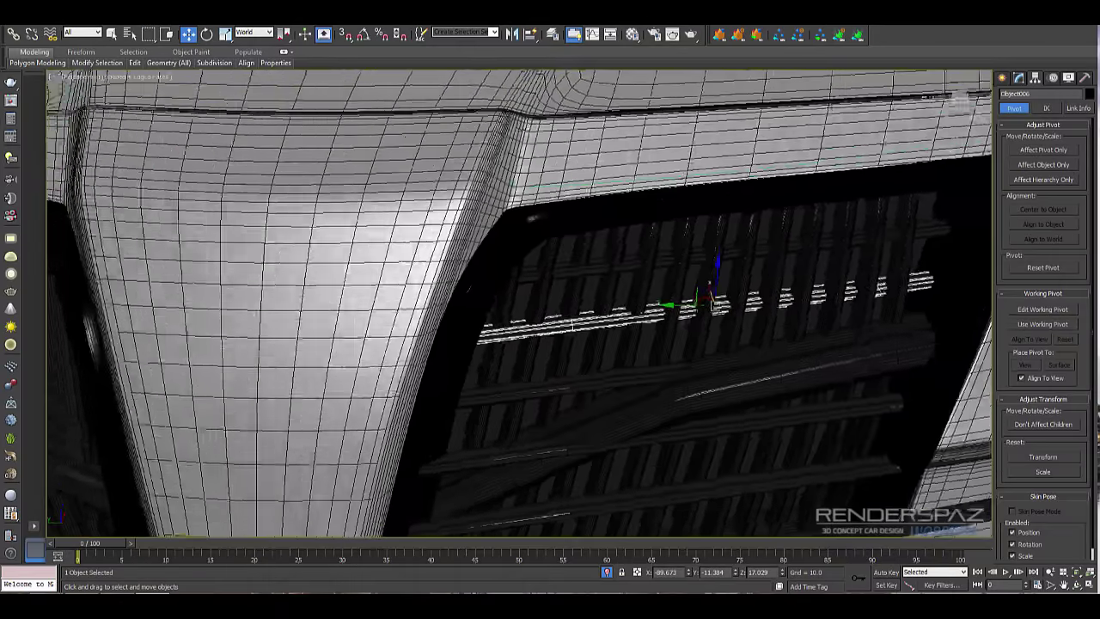
middle_click_drag(713, 258, 727, 262, "alt")
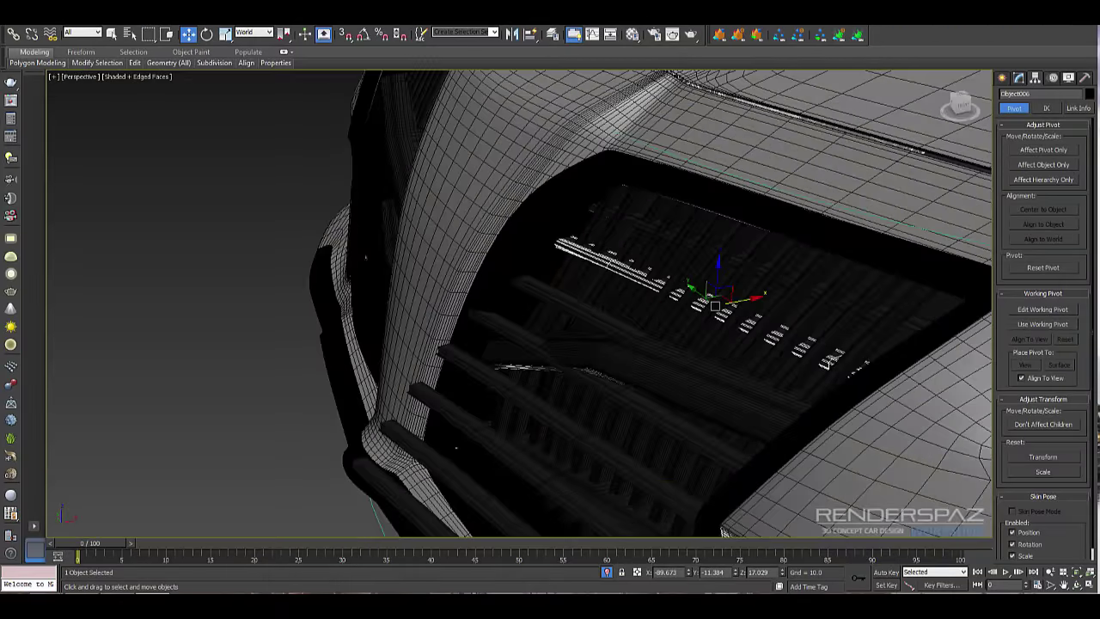
left_click_drag(692, 323, 689, 323)
middle_click_drag(690, 323, 602, 319, "alt")
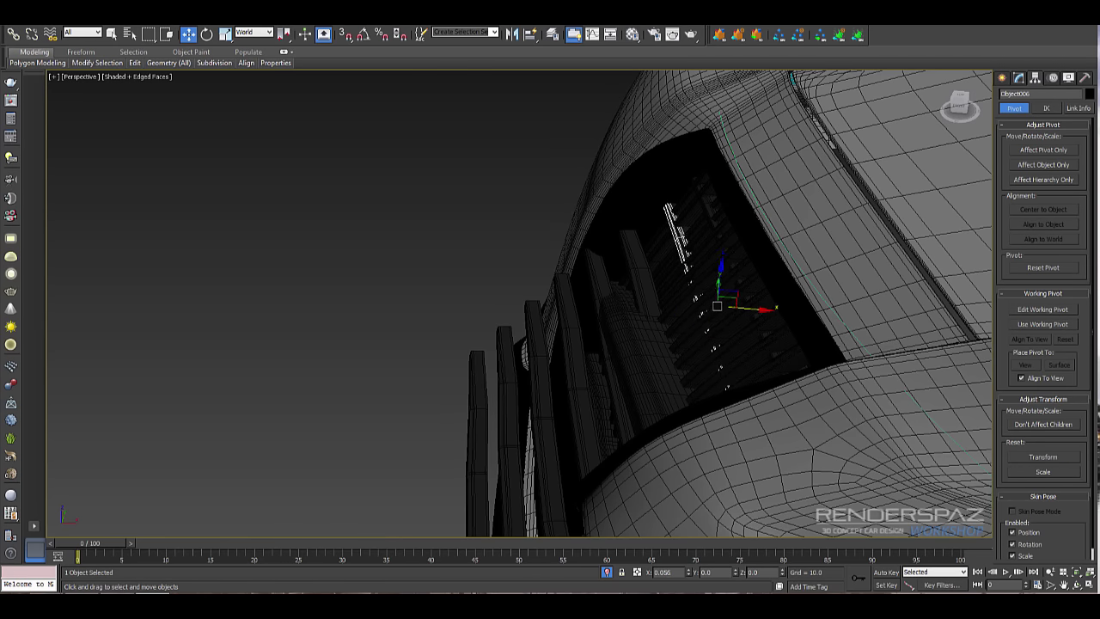
middle_click_drag(714, 305, 653, 293, "alt")
scroll(654, 292, "up", 3)
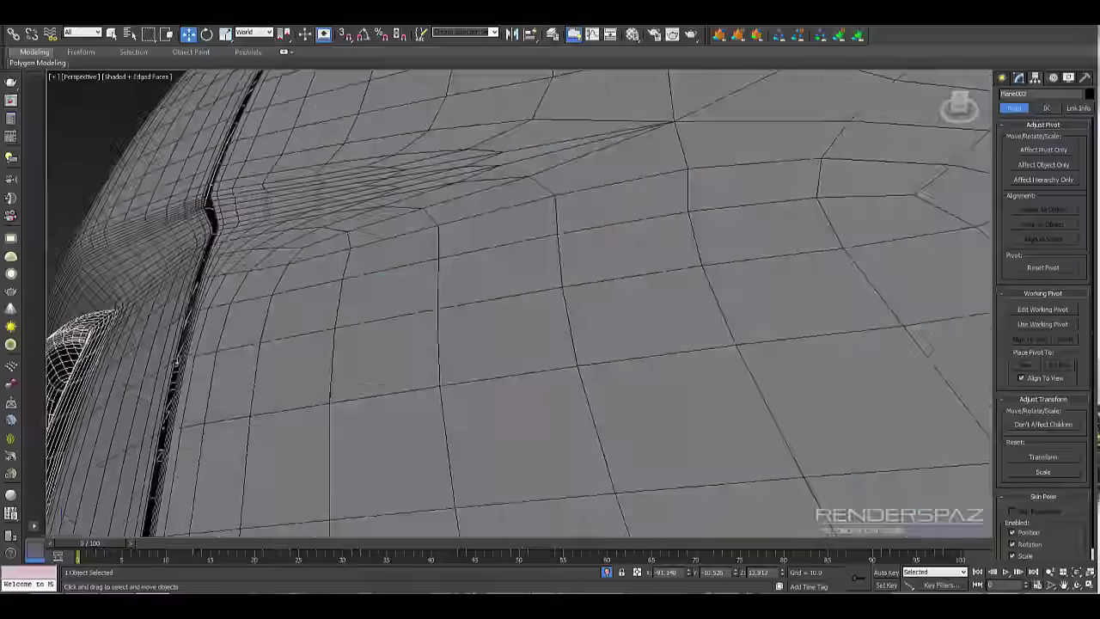
middle_click_drag(516, 300, 671, 339, "alt")
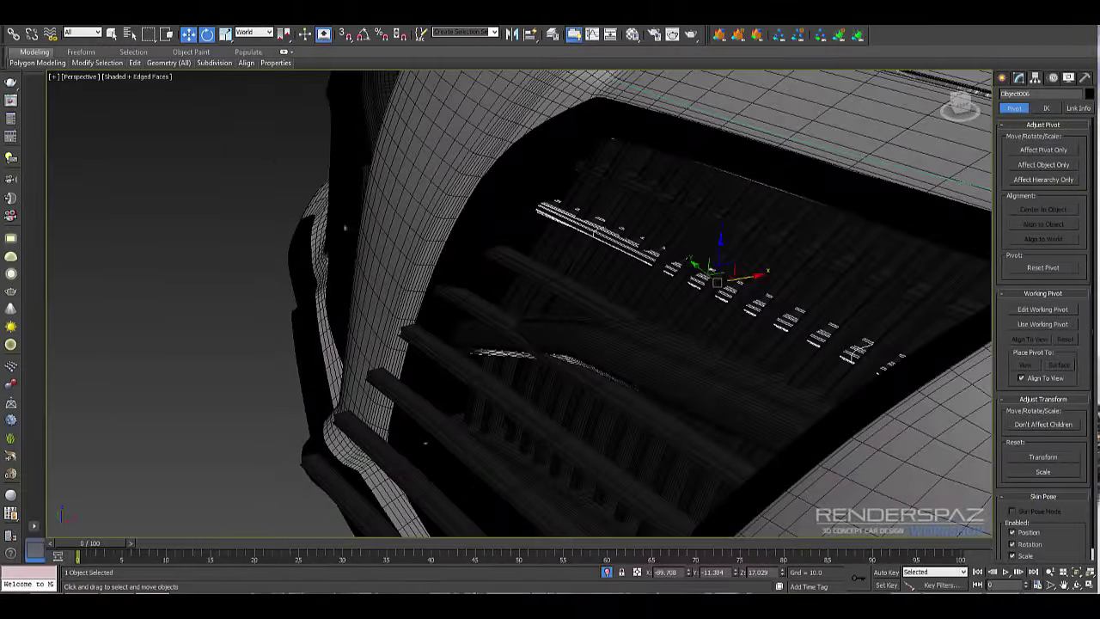
- Ready the Rotate tool on the uppermost cloned bar, and delete a selected bar from the grille
key("e")
middle_click_drag(860, 351, 852, 325, "alt")
left_click(701, 325)
middle_click_drag(700, 326, 657, 351, "alt")
key("Delete")
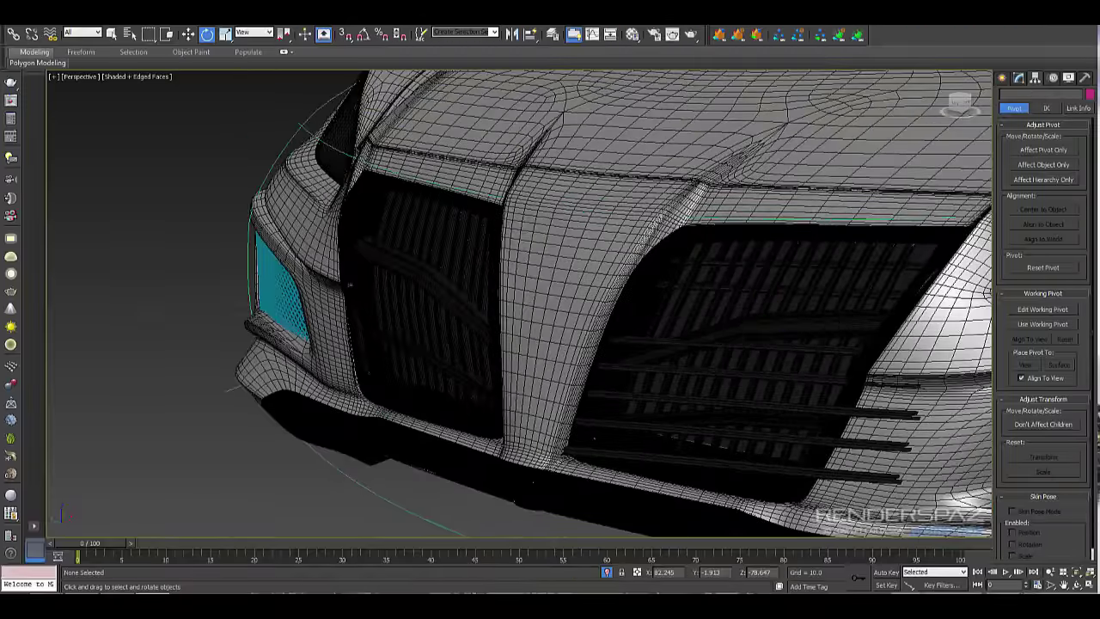
- Thin out the cloned horizontal bars in the lower part of the grille by deleting every second one
left_click(658, 343)
key("Delete")
left_click(655, 370)
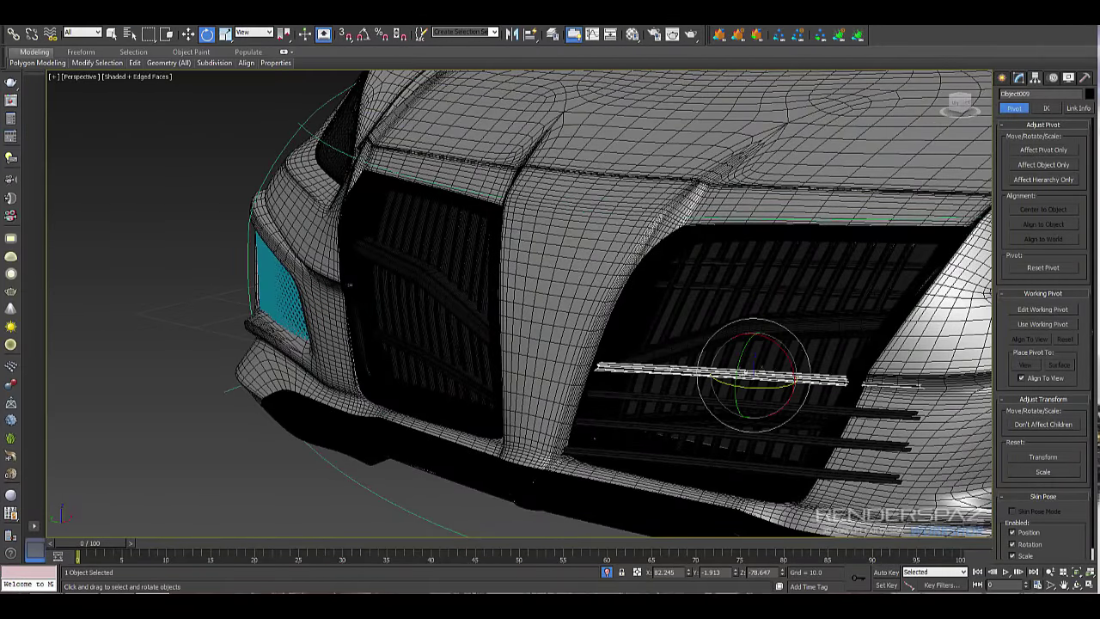
key("Delete")
middle_click_drag(679, 371, 647, 361, "alt")
left_click(649, 360)
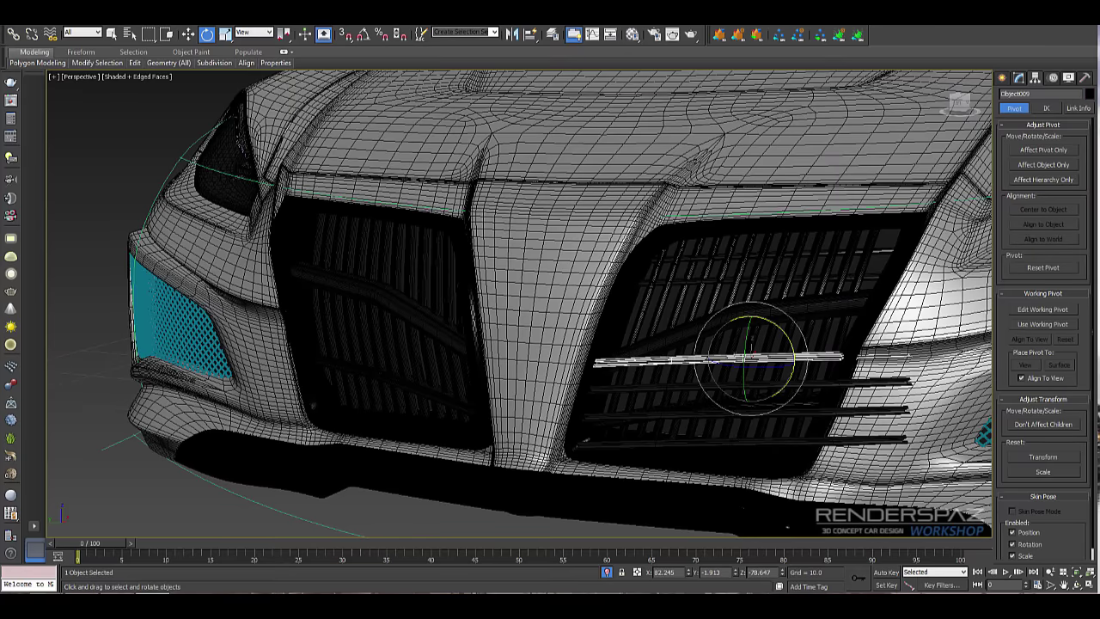
left_click(649, 415)
key("Delete")
left_click(649, 387)
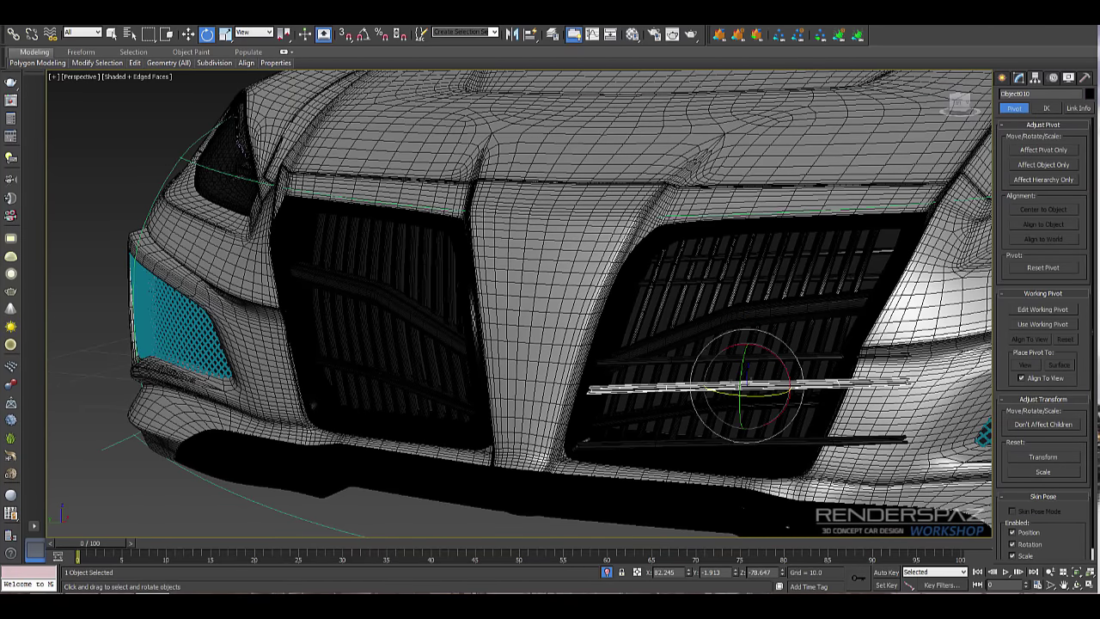
- Move the two bars between the broad curved crosspieces back along X, into the vertical slats
left_click(649, 360)
middle_click_drag(649, 360, 533, 385, "alt")
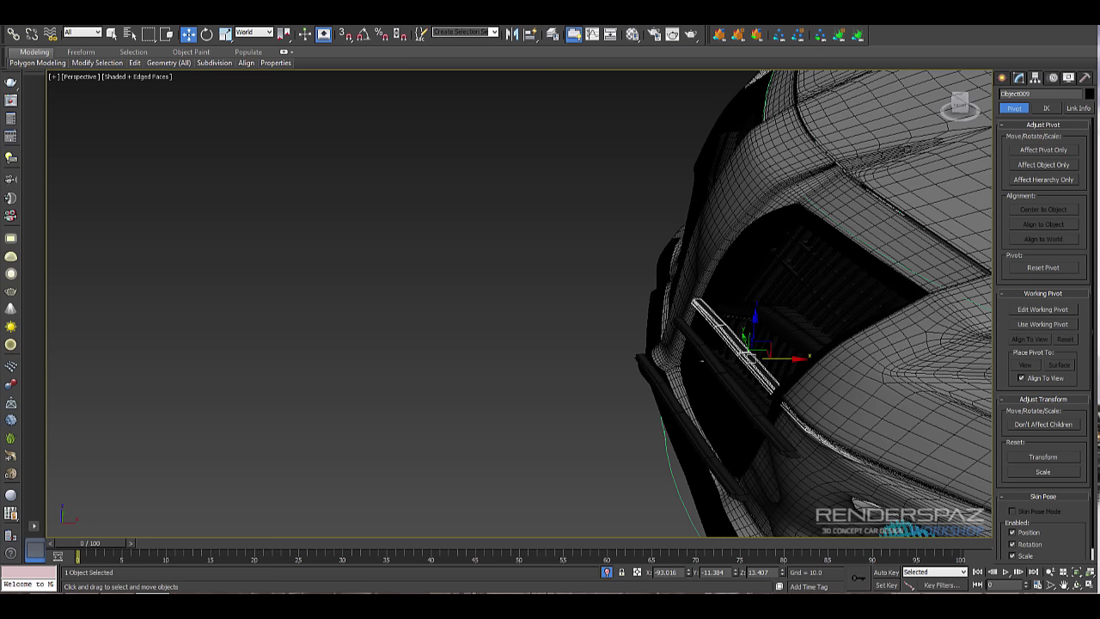
middle_click_drag(702, 361, 746, 364, "alt")
left_click_drag(825, 383, 878, 383, "shift")
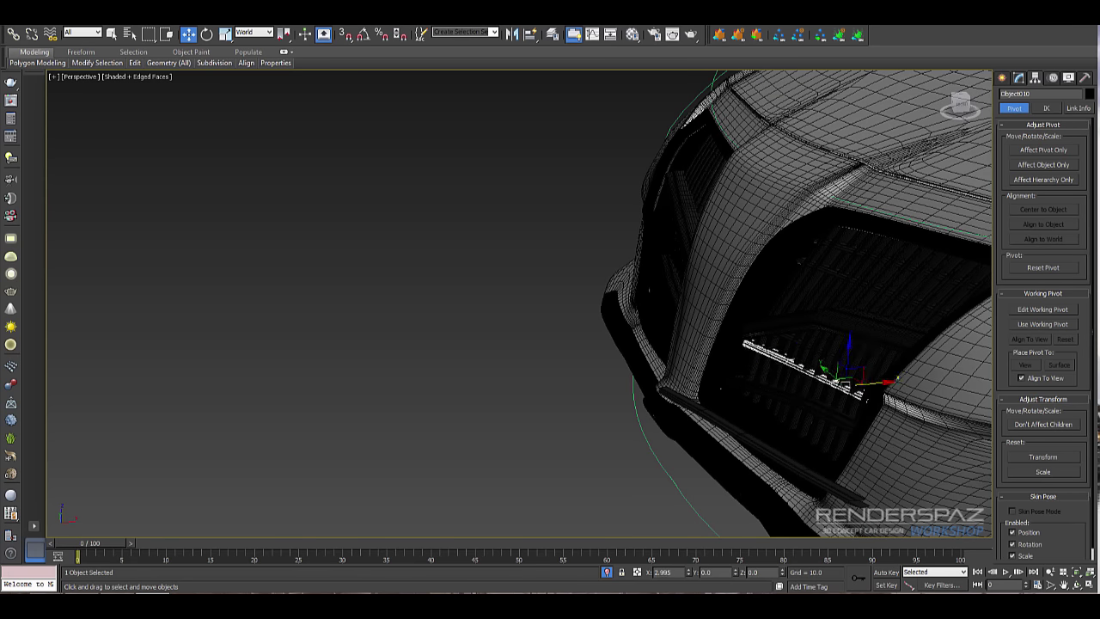
- Lower the second of these two bars by about 0.3 and nudge it slightly along X against the slats
middle_click_drag(860, 383, 954, 370, "alt")
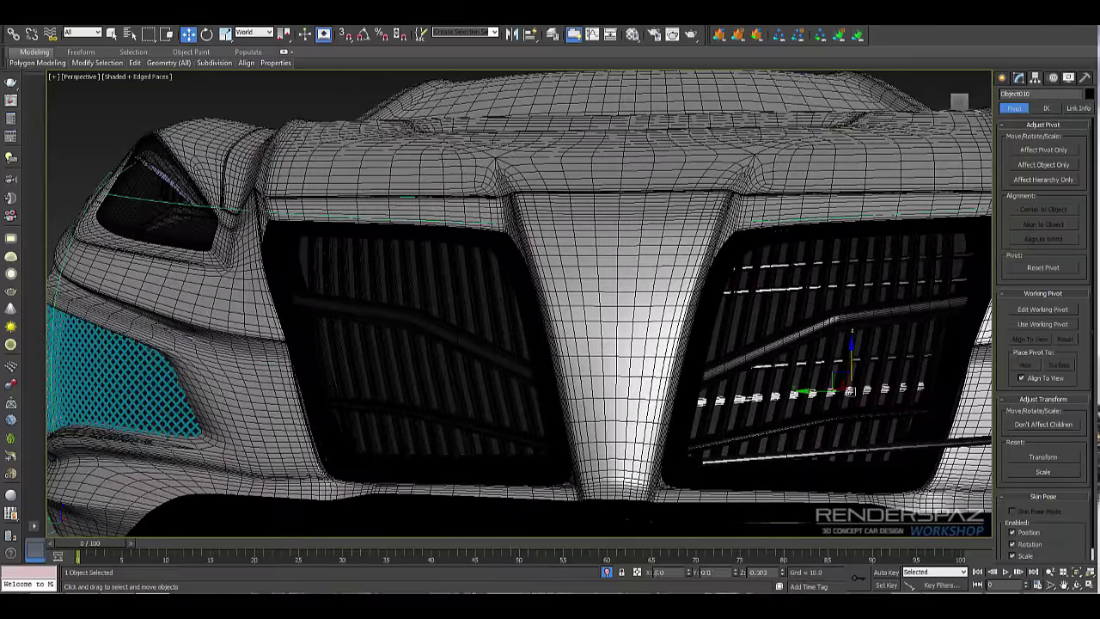
scroll(817, 357, "up", 2)
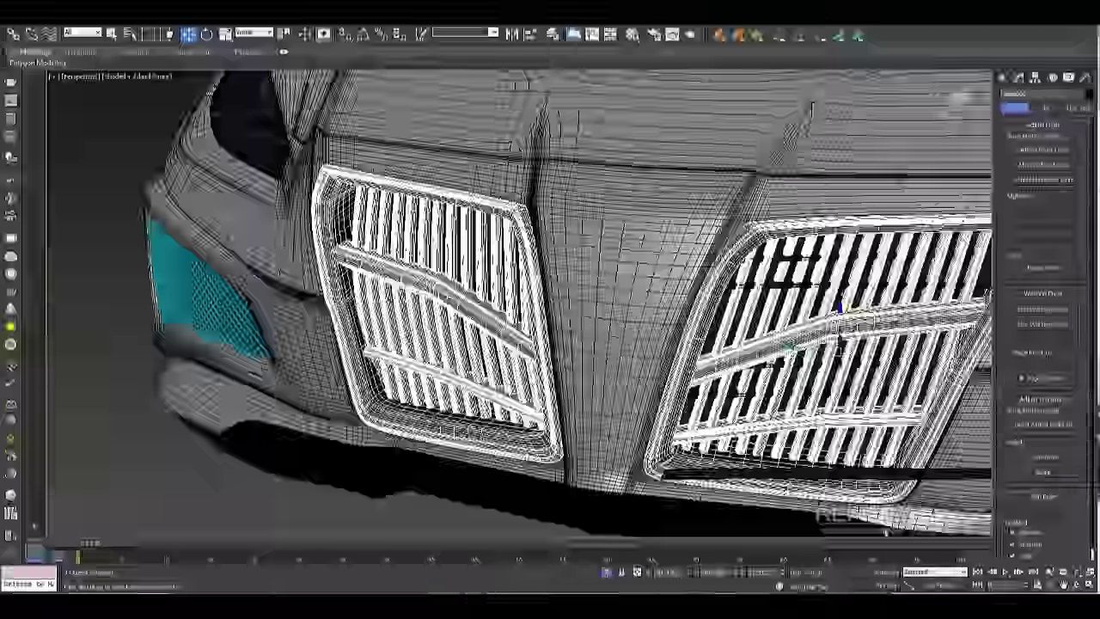
scroll(817, 357, "up", 5)
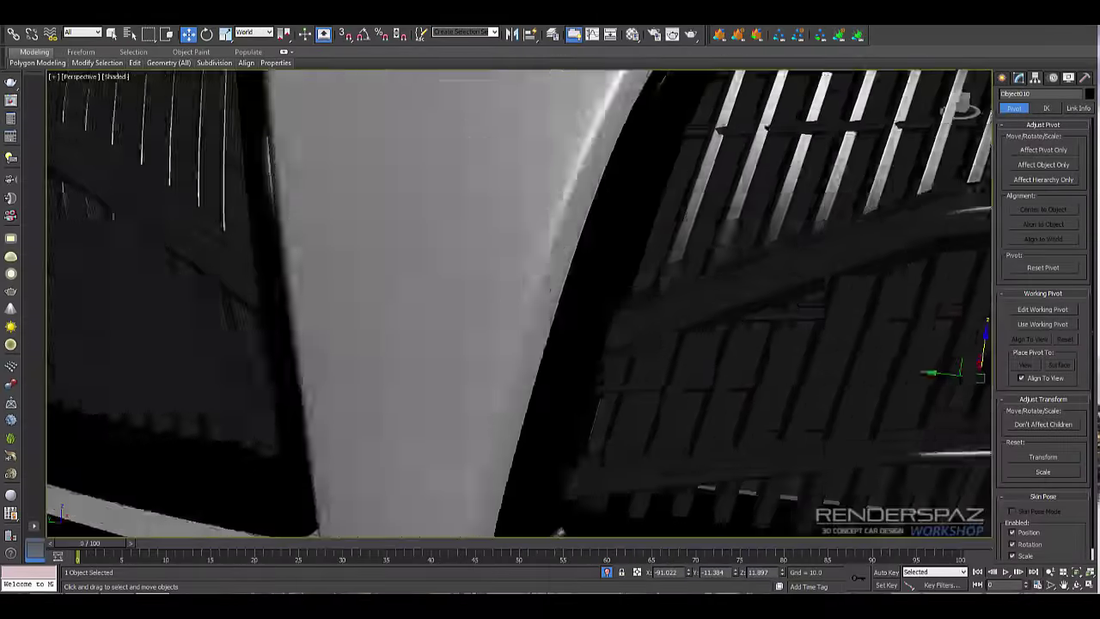
middle_click_drag(653, 357, 757, 356, "alt")
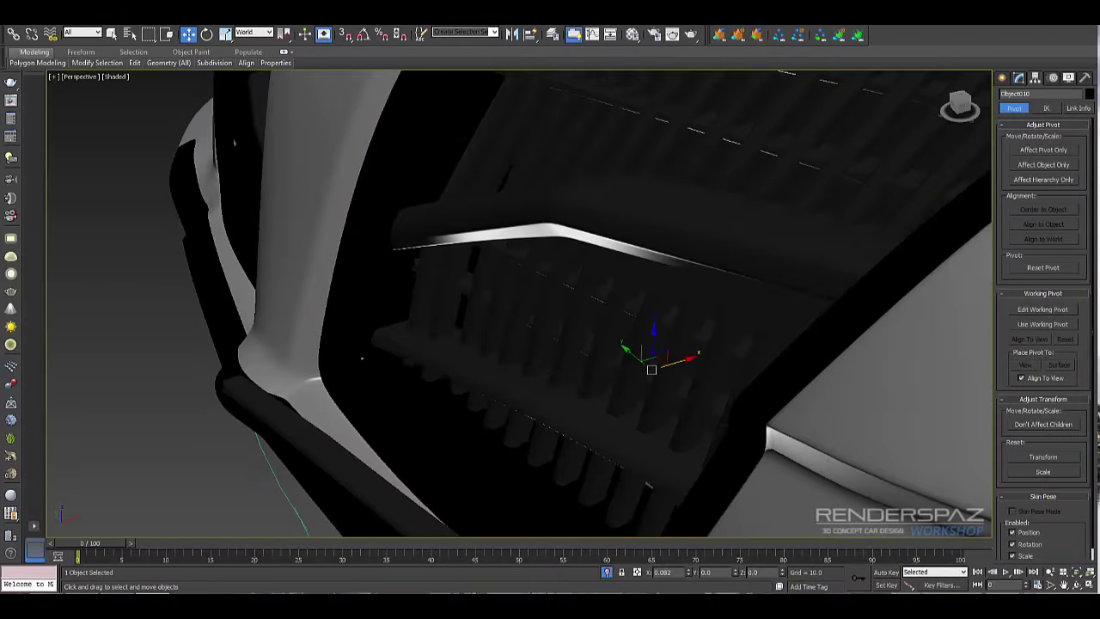
mouse_move(680, 361)
middle_mouse_down("alt")
mouse_move(799, 343)
mouse_move(774, 337)
mouse_move(781, 344)
middle_mouse_up("alt")
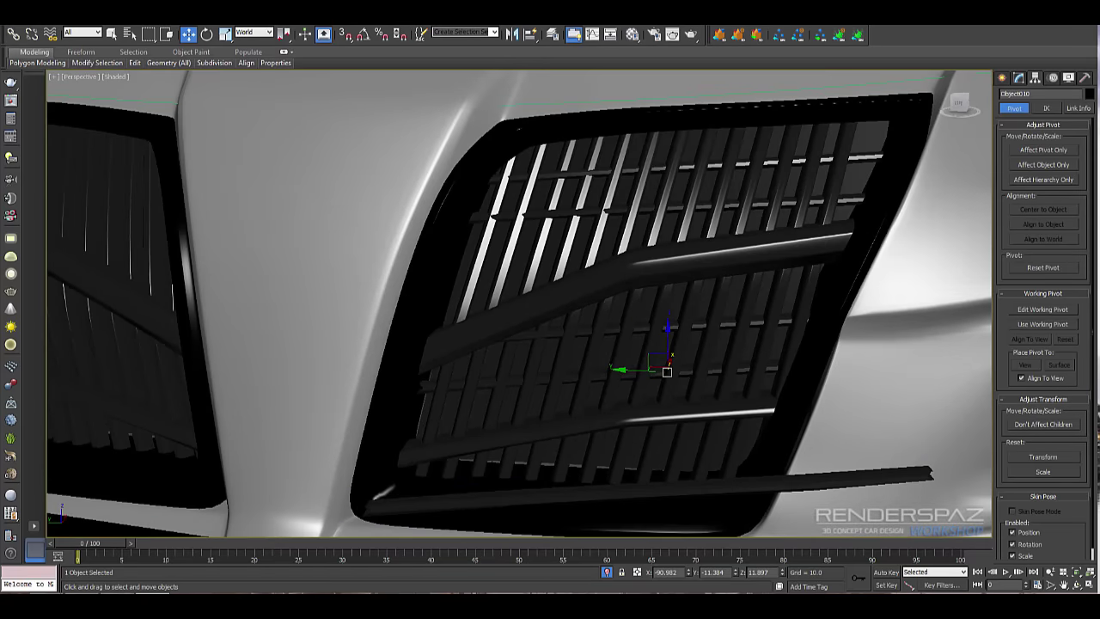
- Shift vertex groups of the second bar from the top slightly along X so it follows the curve of the slats
middle_click_drag(872, 356, 666, 526, "alt")
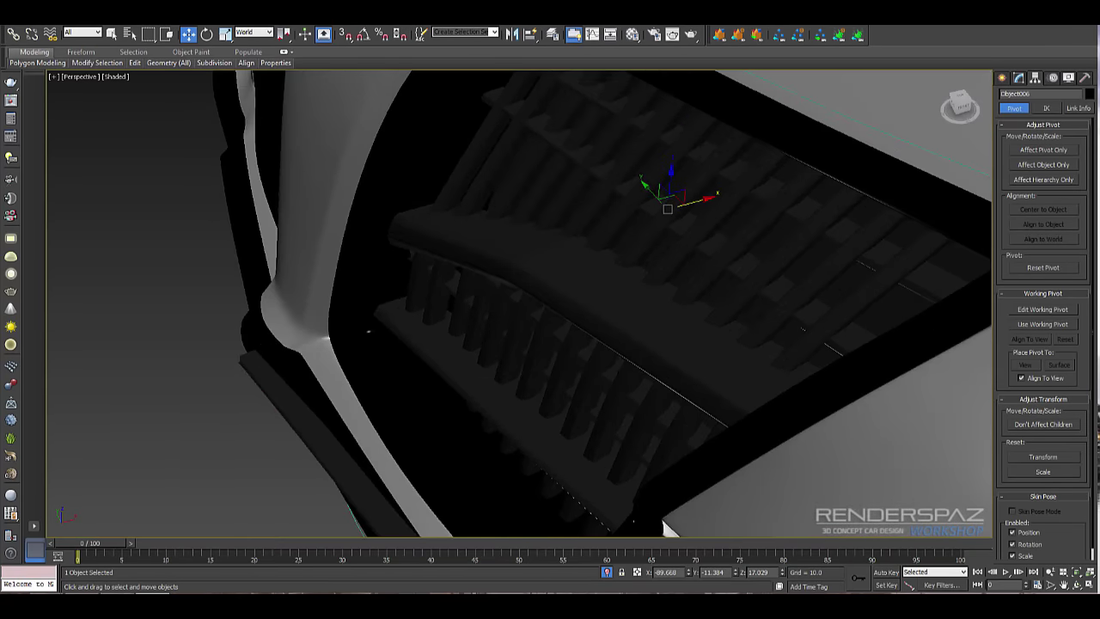
left_click(1019, 77)
left_click(1015, 239)
middle_click_drag(662, 206, 696, 374)
key("F4")
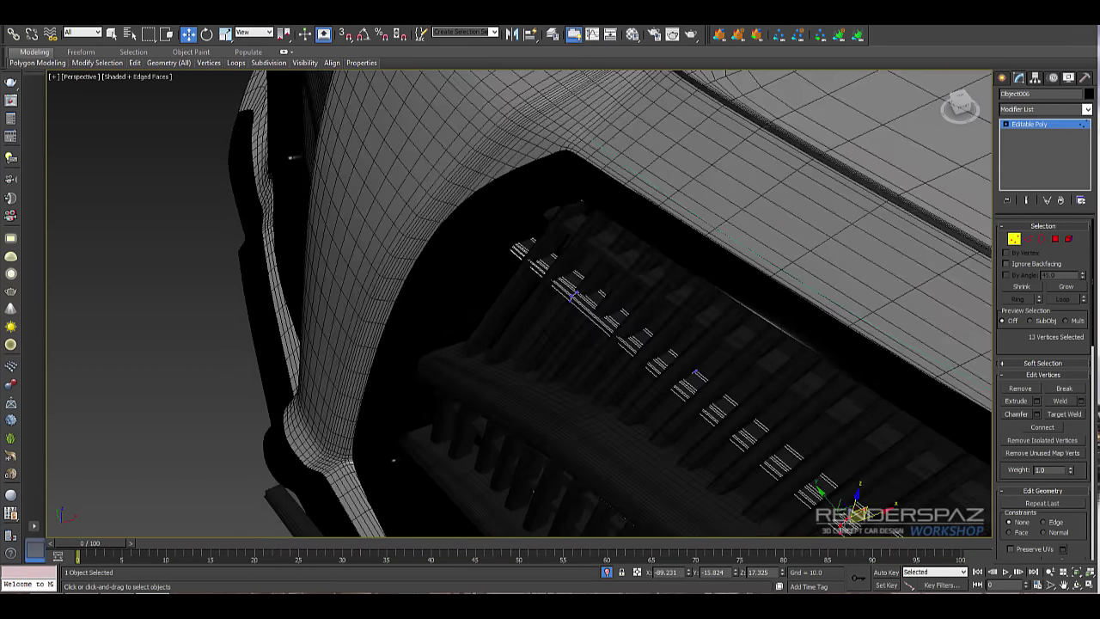
left_click_drag(456, 191, 615, 325)
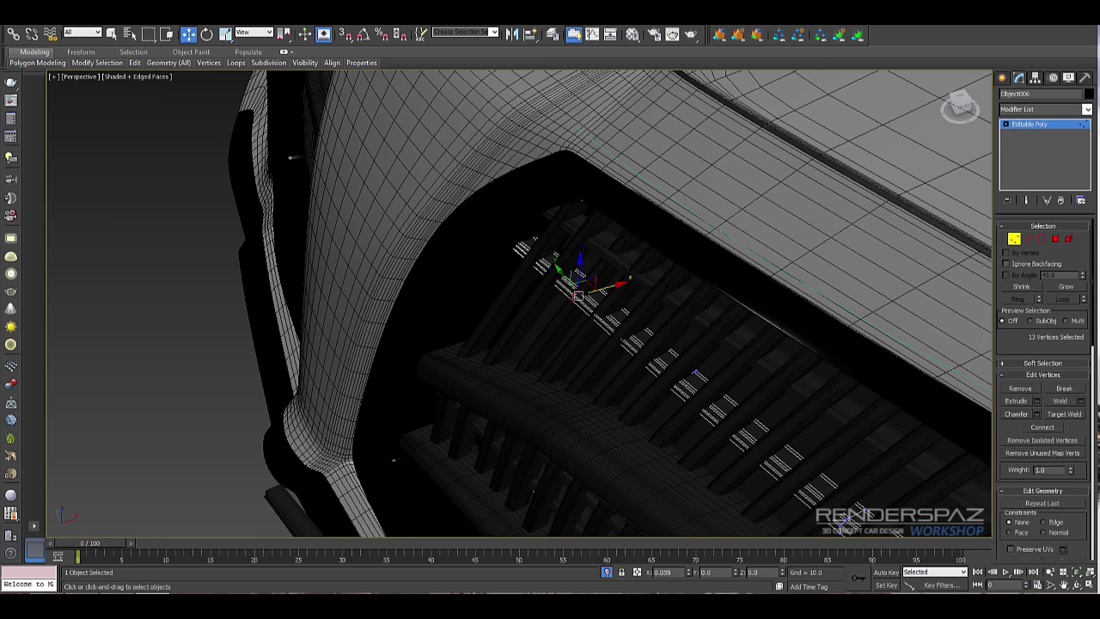
left_click_drag(703, 374, 704, 374)
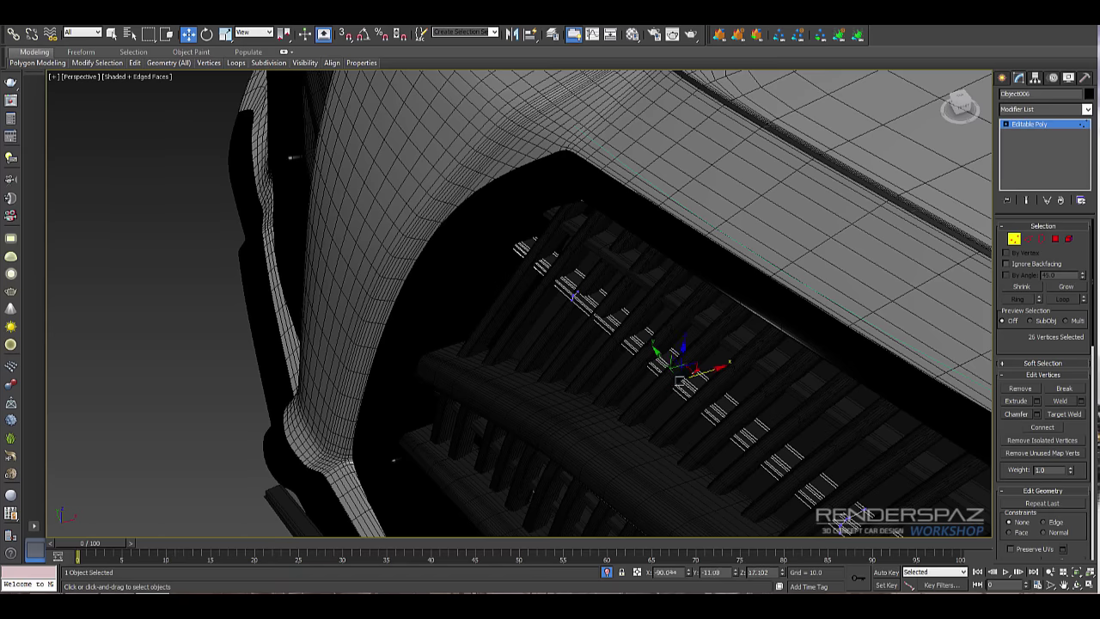
left_click_drag(605, 289, 612, 287)
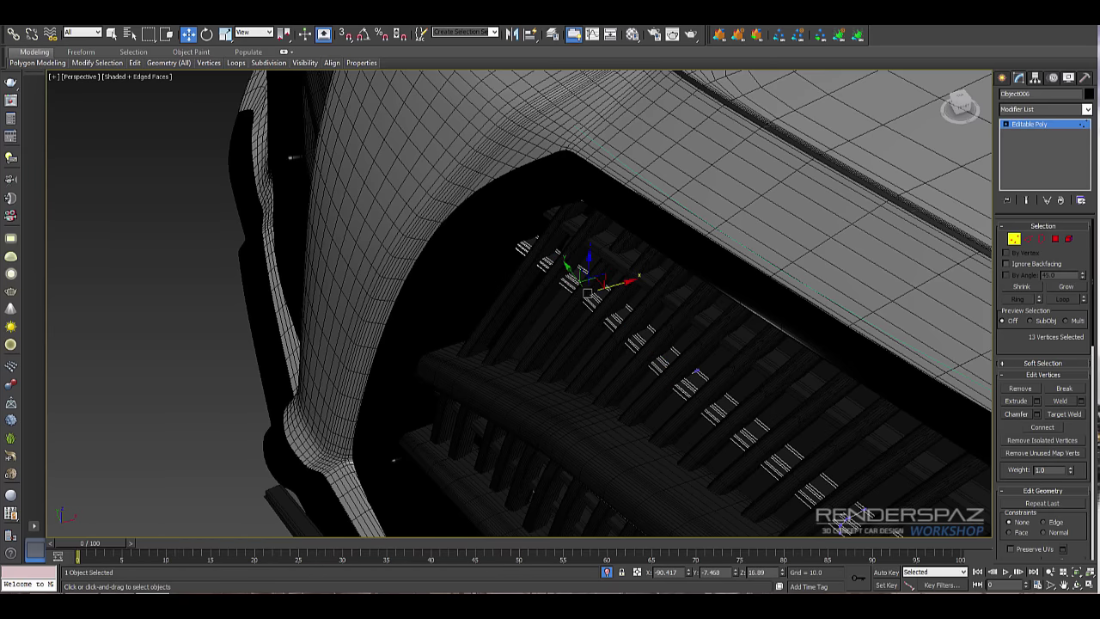
left_click_drag(521, 213, 532, 210)
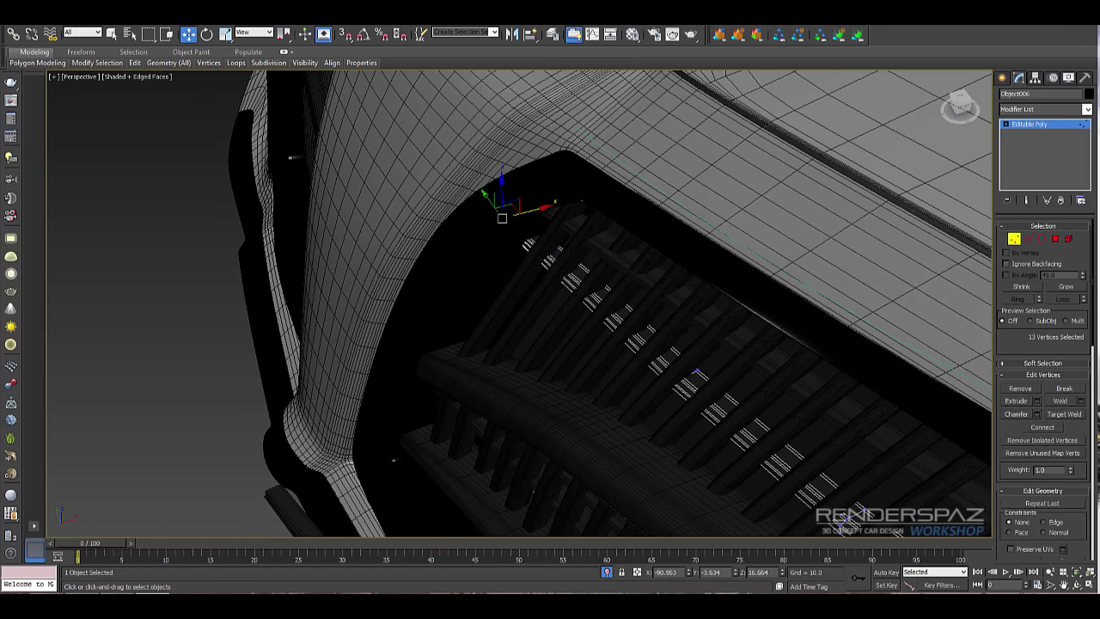
left_click_drag(717, 417, 718, 417)
left_click_drag(698, 378, 703, 377)
middle_click_drag(703, 377, 558, 340, "alt")
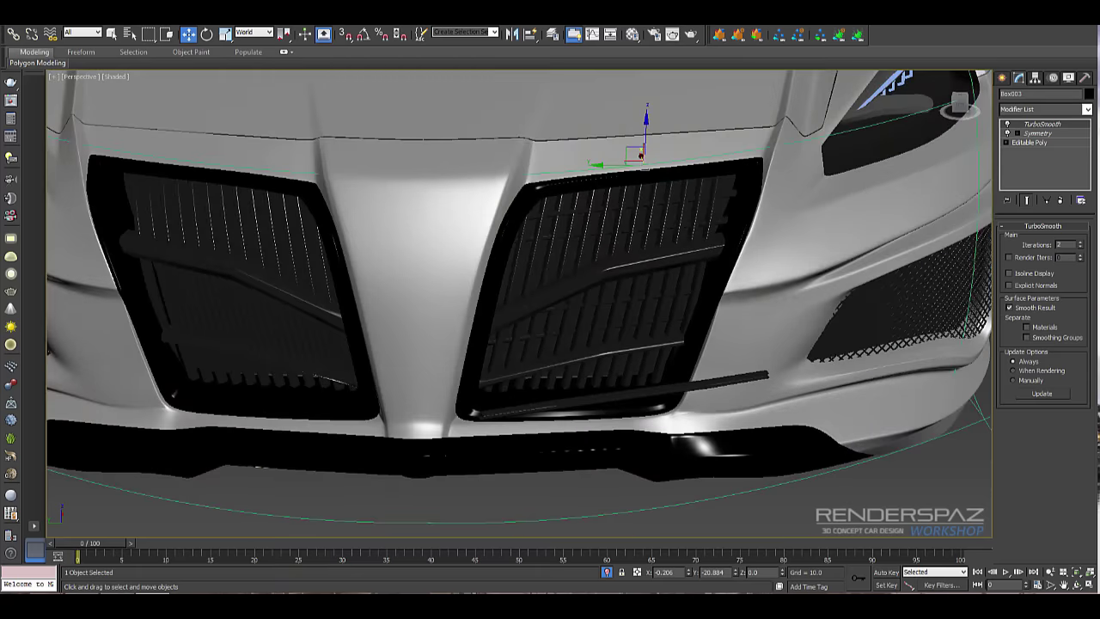
- Select the uppermost horizontal bar and move it slightly along X against the vertical slats
left_click(606, 283)
scroll(606, 284, "down", 4)
middle_click_drag(606, 284, 602, 344, "alt")
scroll(658, 232, "up", 4)
scroll(632, 292, "up", 4)
left_click(639, 248)
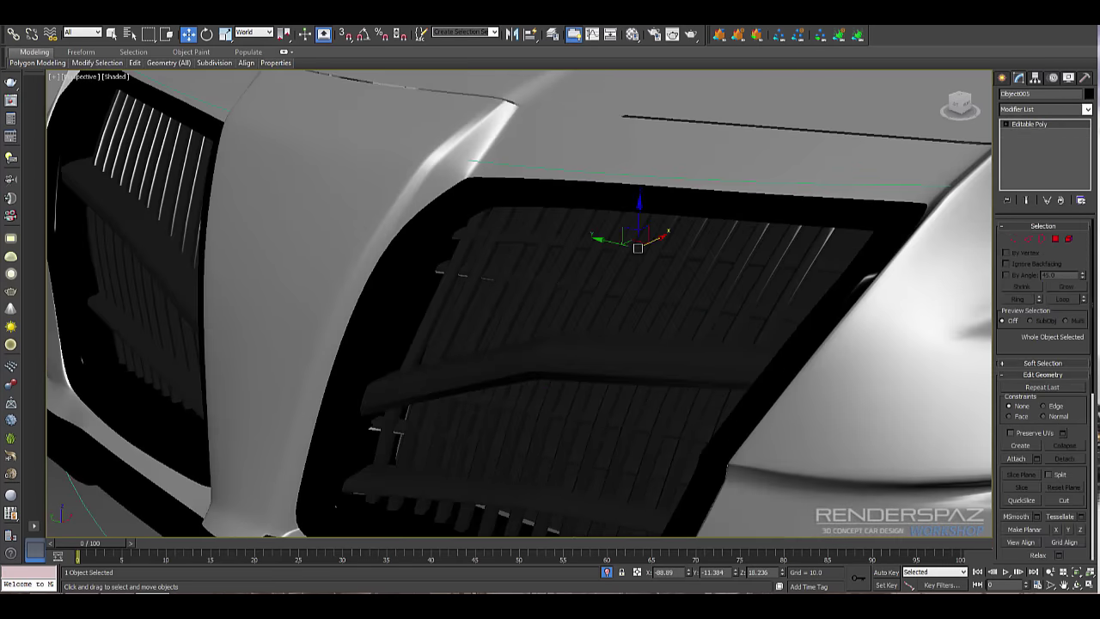
key("F4")
key("F4")
key("F4")
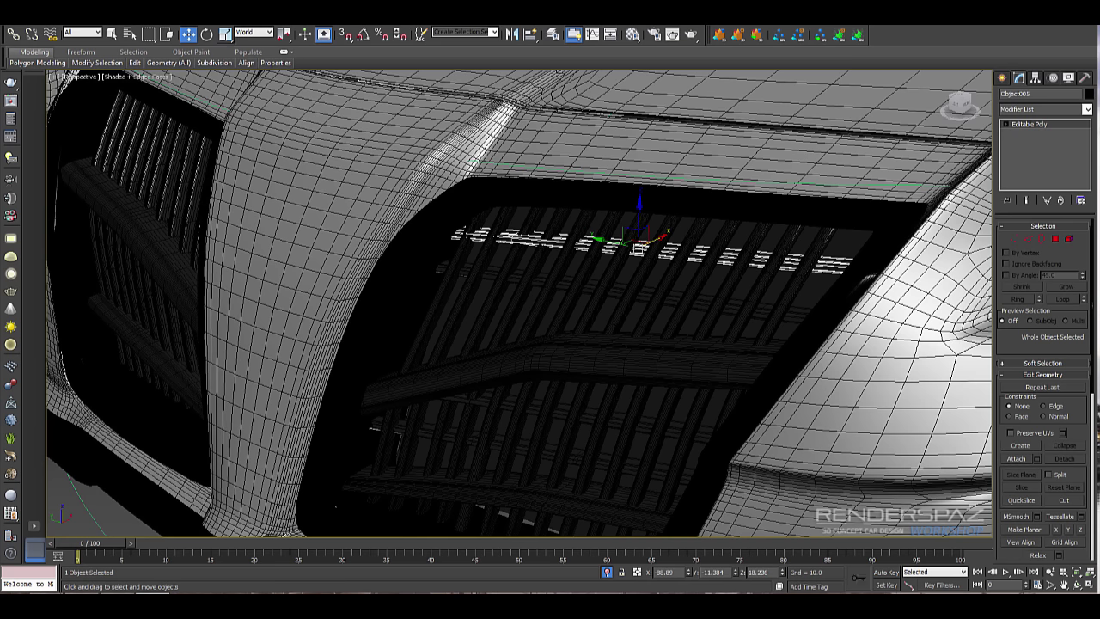
key("e")
middle_click_drag(636, 327, 748, 215, "alt")
middle_click_drag(748, 301, 756, 138)
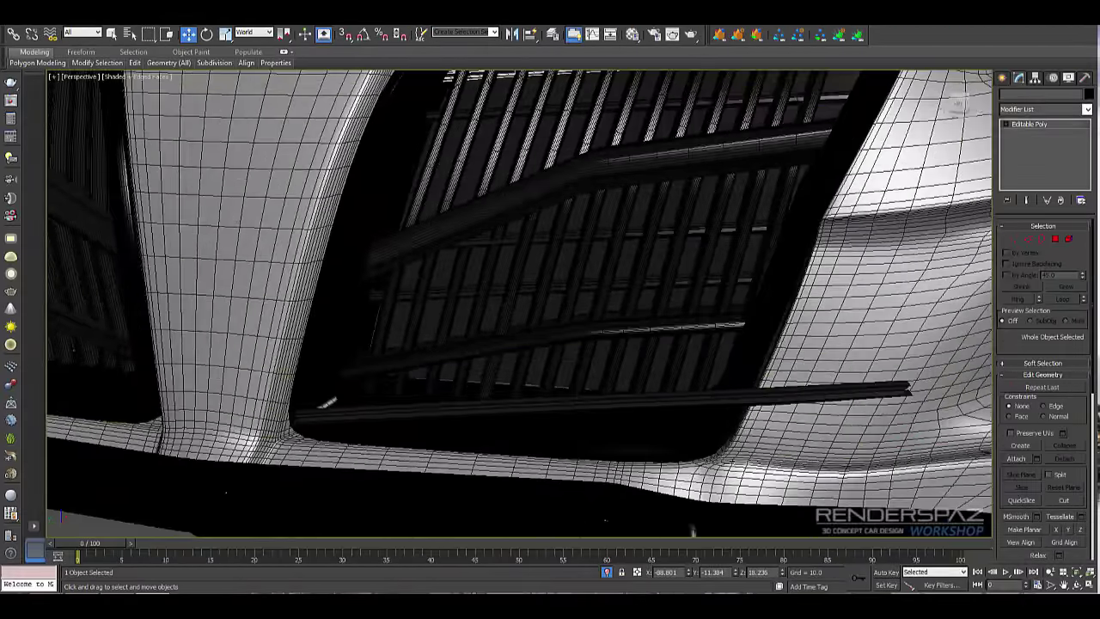
- Move the lowest horizontal bar back along X until it sits within the vertical slats, and clear the selection
middle_click_drag(692, 531, 602, 394, "alt")
left_click_drag(729, 369, 772, 356)
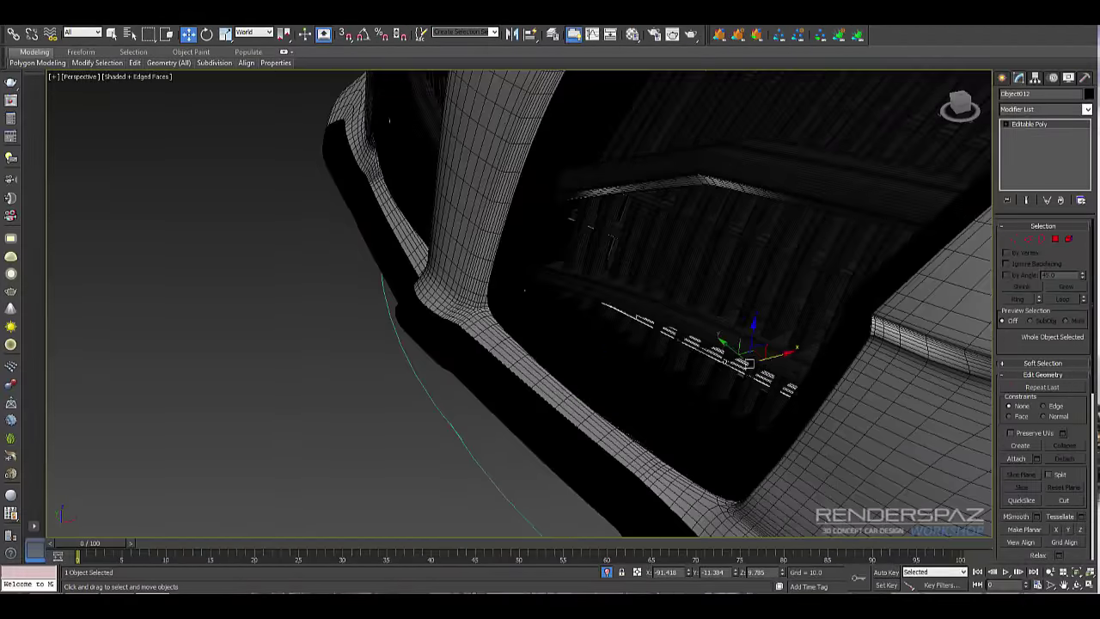
middle_click_drag(772, 356, 803, 354, "alt")
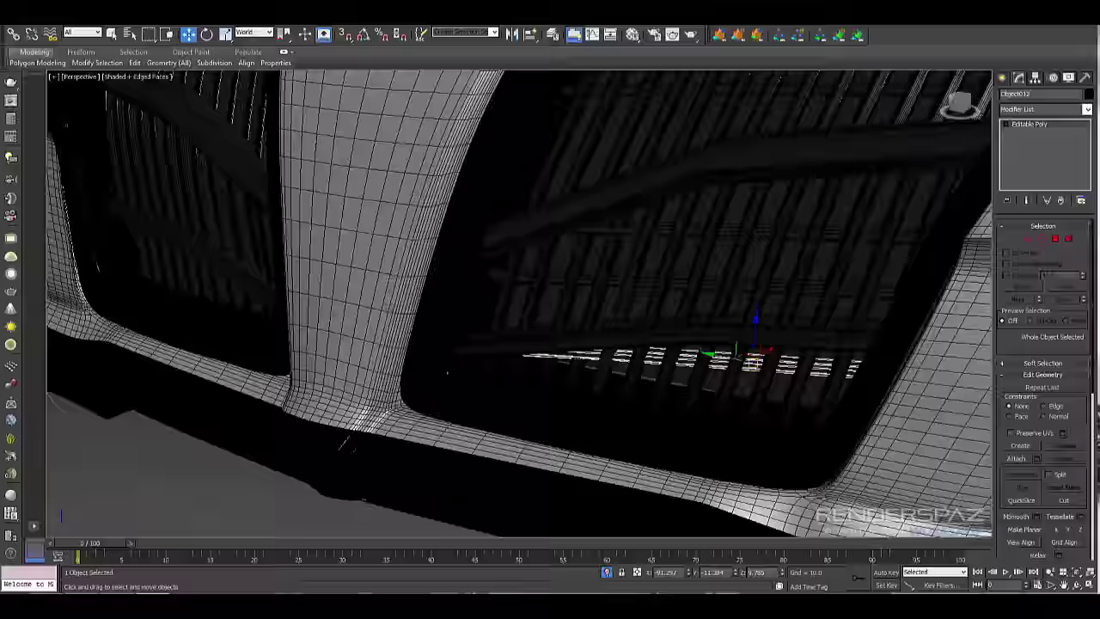
scroll(782, 352, "down", 4)
left_click(585, 498)
- Attach the other four slim horizontal bars to the one just below the upper curved crosspiece, making one object
key("F4")
mouse_move(585, 482)
middle_mouse_down("alt")
mouse_move(653, 455)
mouse_move(723, 466)
mouse_move(674, 473)
mouse_move(647, 455)
mouse_move(670, 457)
mouse_move(625, 488)
mouse_move(594, 481)
middle_mouse_up("alt")
scroll(593, 468, "up", 4)
key("F4")
left_click(488, 350)
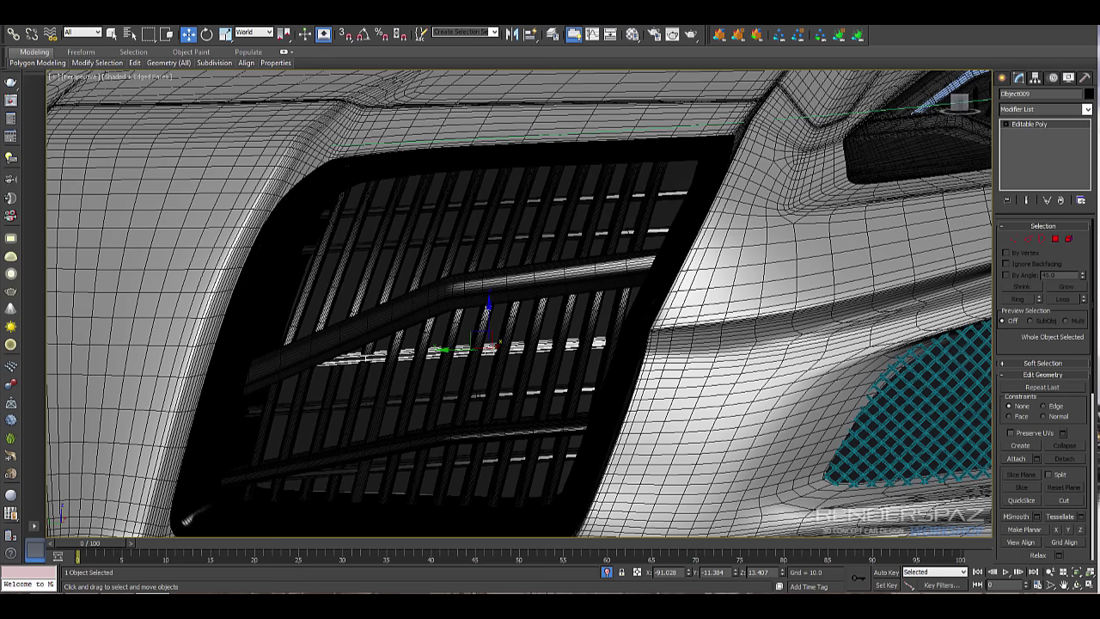
left_click(1017, 458)
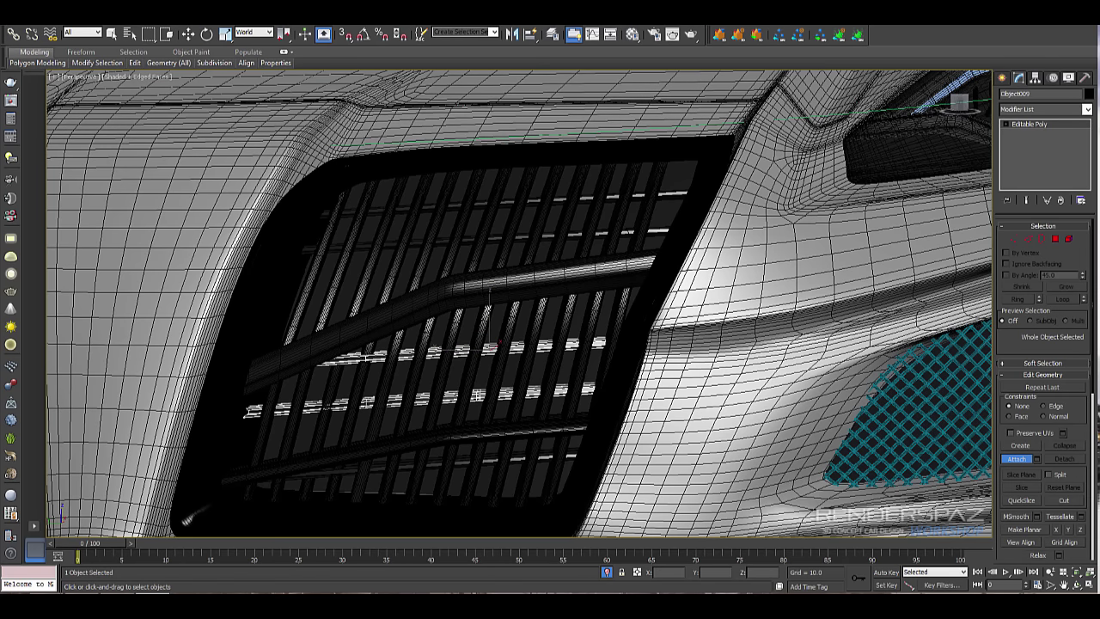
left_click(490, 459)
key("F4")
left_click(496, 239)
key("F4")
left_click(506, 204)
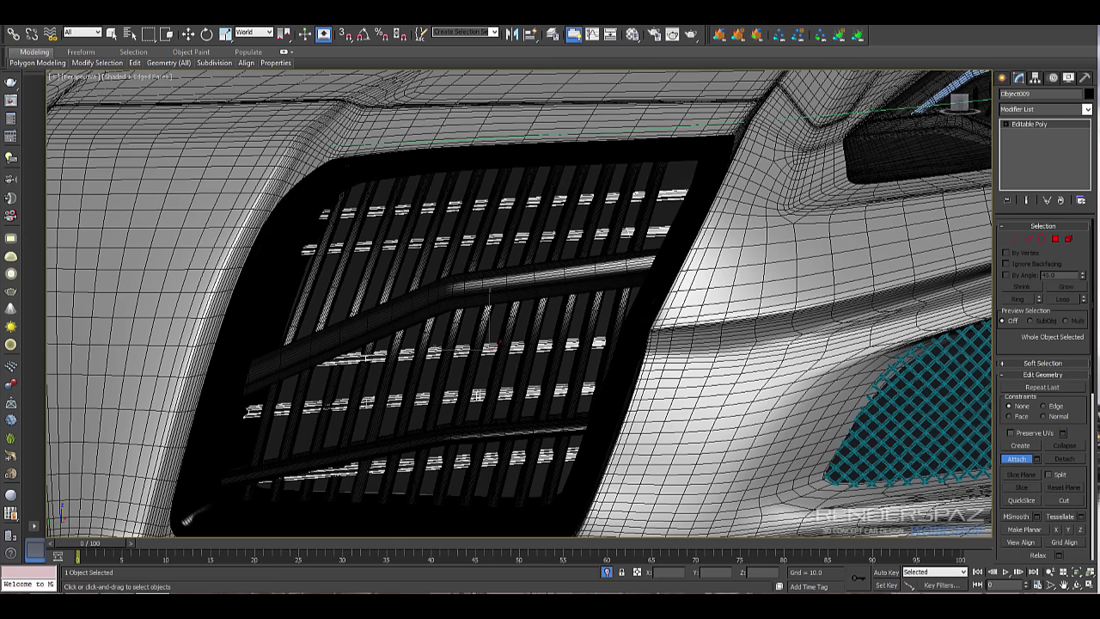
- Assign smoothing group 2 to all elements of the joined bars, check their shading, and leave element editing
left_click(1069, 239)
scroll(1043, 379, "down", 9)
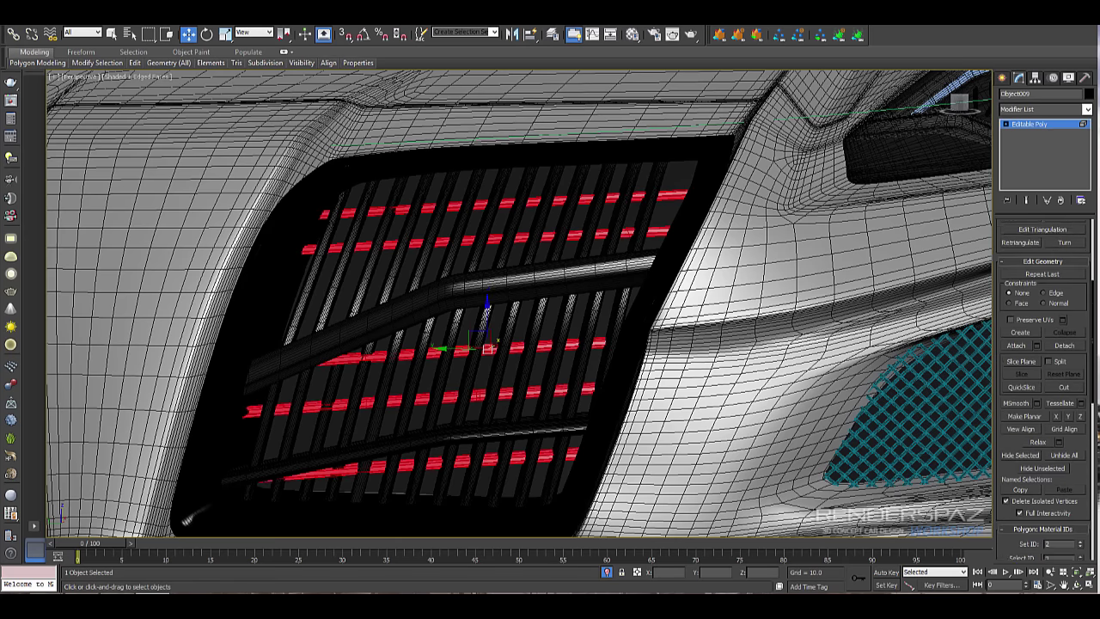
left_click(1018, 480)
left_click(478, 396)
key("F4")
scroll(478, 395, "up", 4)
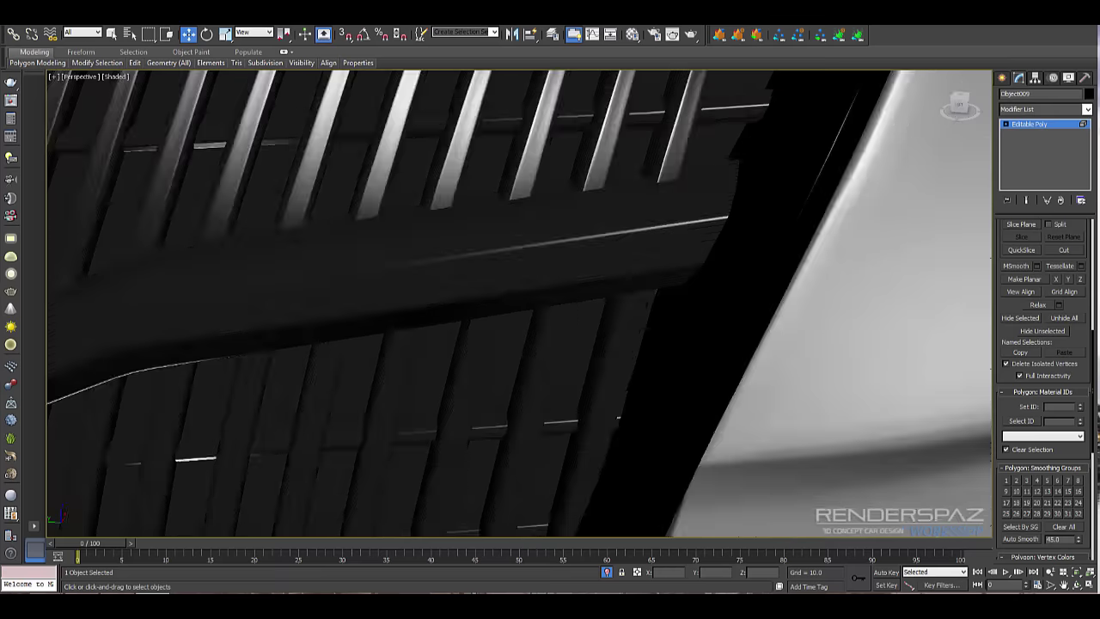
scroll(478, 395, "down", 4)
middle_click_drag(478, 395, 576, 357, "alt")
scroll(576, 344, "down", 3)
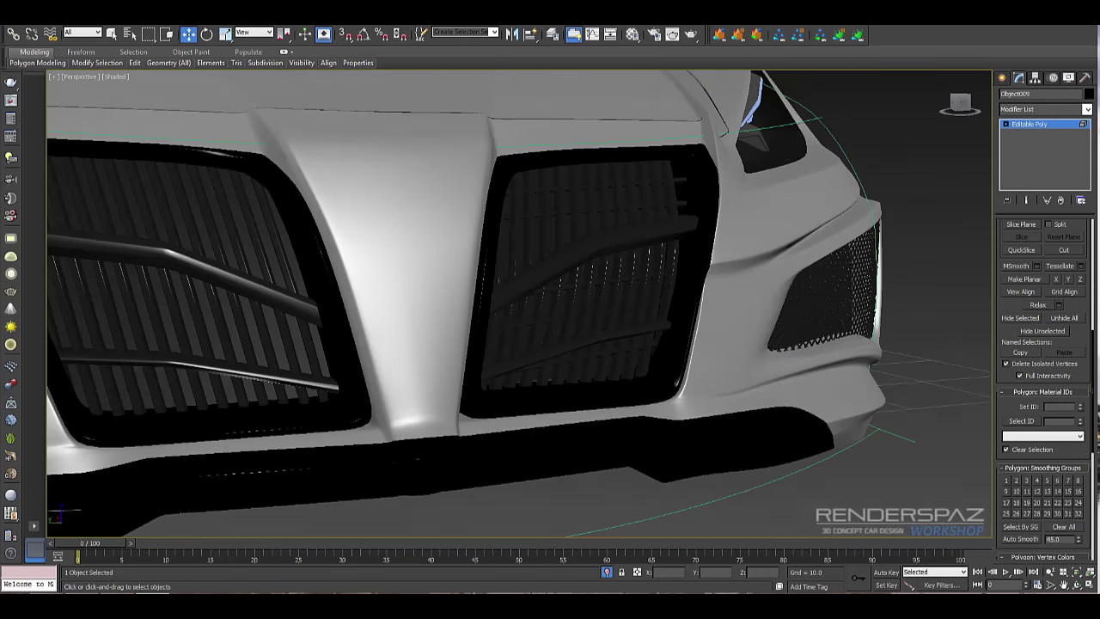
key("F4")
key("F4")
key("F4")
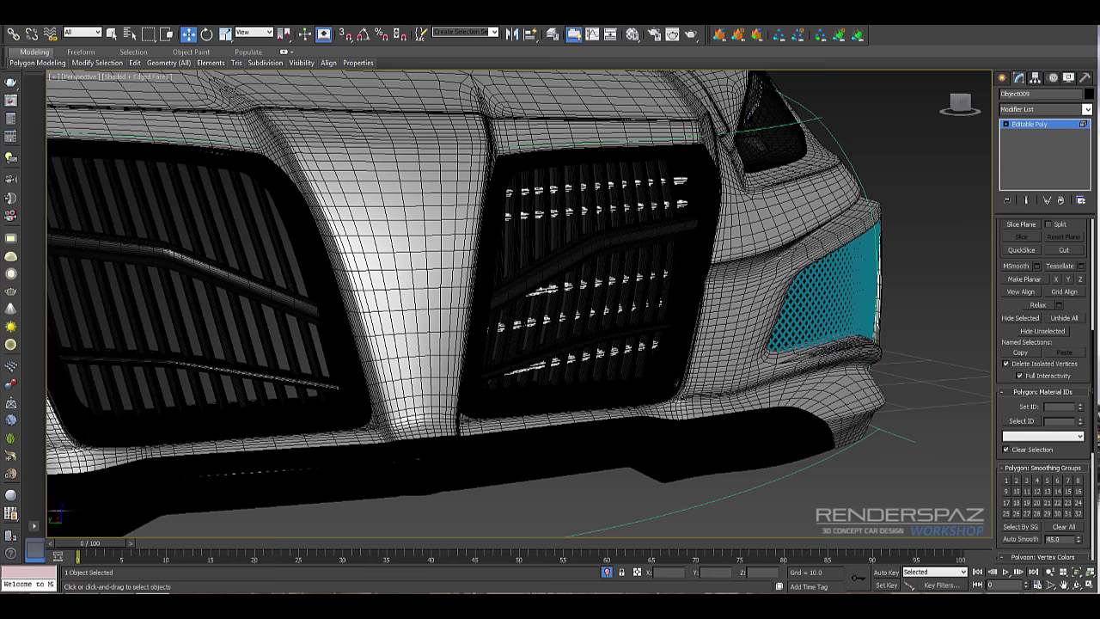
key("5")
- Mirror the joined bars into the opposite grille opening, using World coordinates and the transform coordinate center
middle_click_drag(594, 301, 507, 312, "alt")
scroll(722, 305, "down", 4)
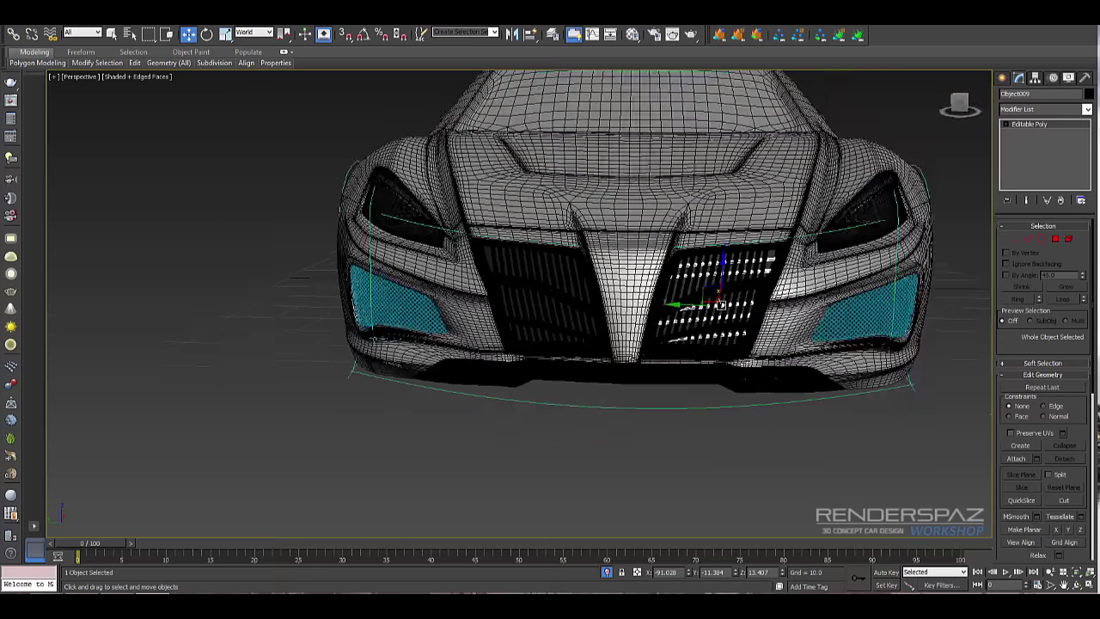
left_click(269, 32)
left_click(283, 34)
left_click_drag(284, 34, 284, 89)
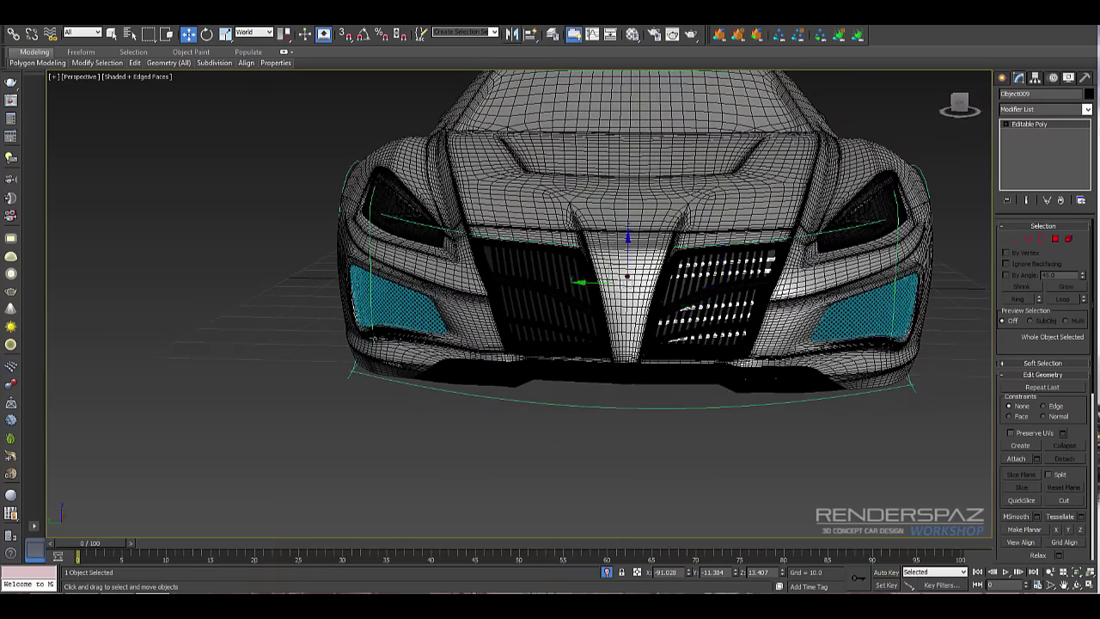
left_click(512, 35)
left_click(519, 381)
- Attach the mirrored set of bars in the opposite grille opening to the original set as one object
scroll(635, 369, "up", 5)
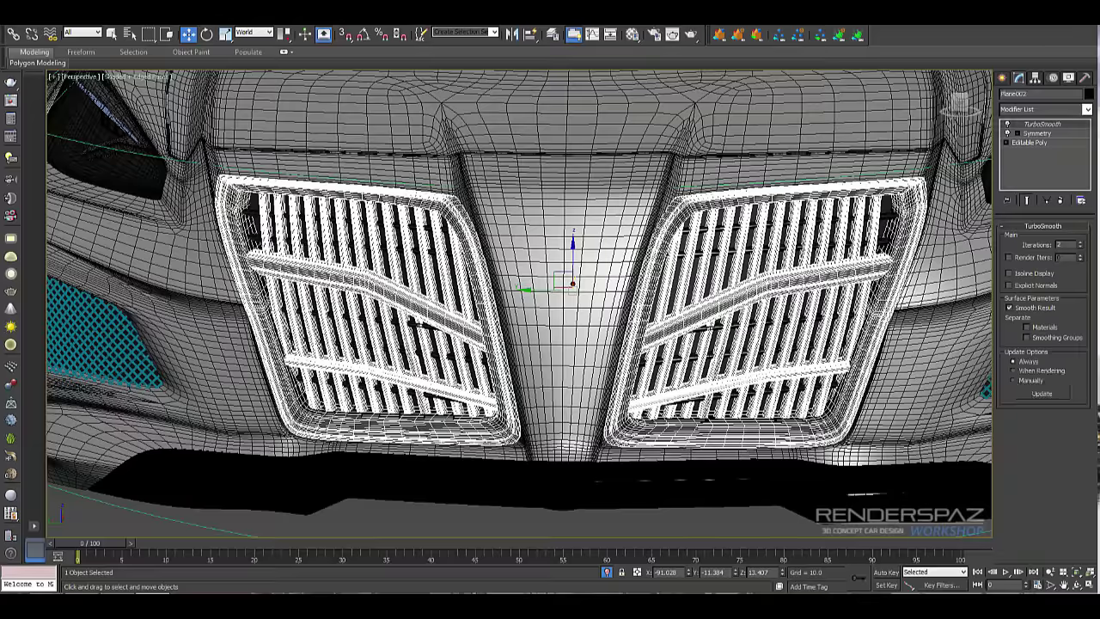
left_click(707, 326)
left_click(1017, 459)
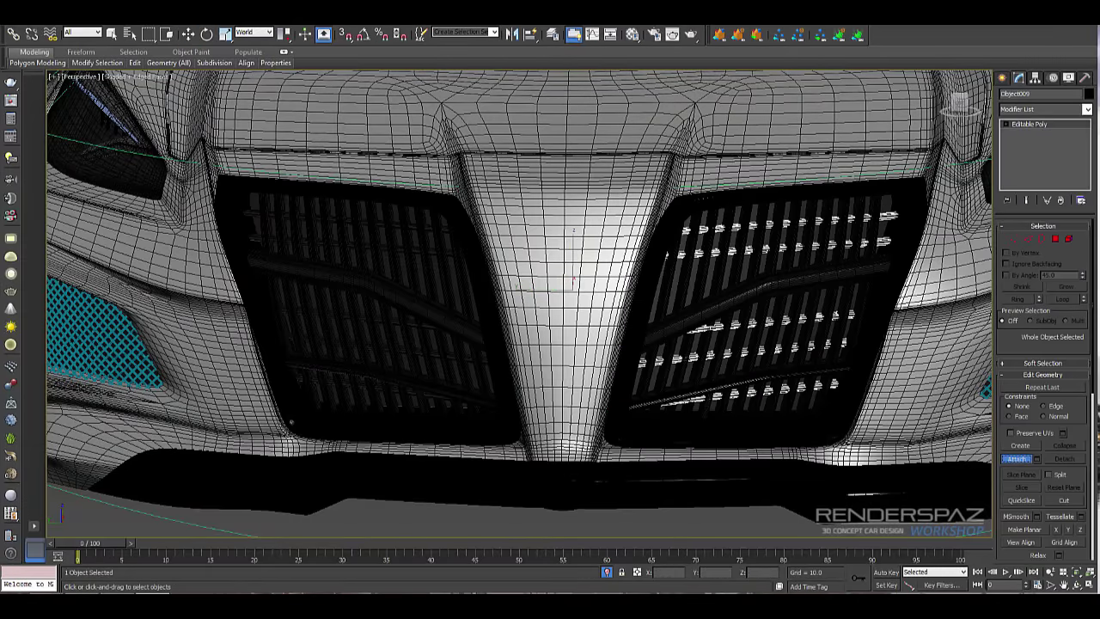
key("w")
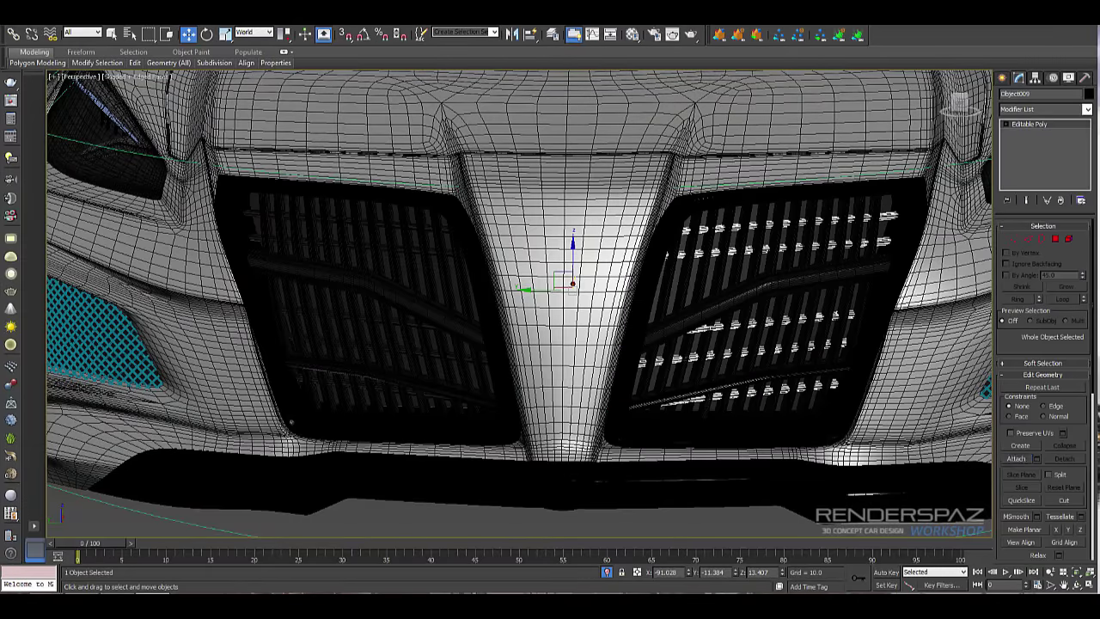
left_click(1017, 459)
left_click(369, 309)
scroll(519, 304, "down", 5)
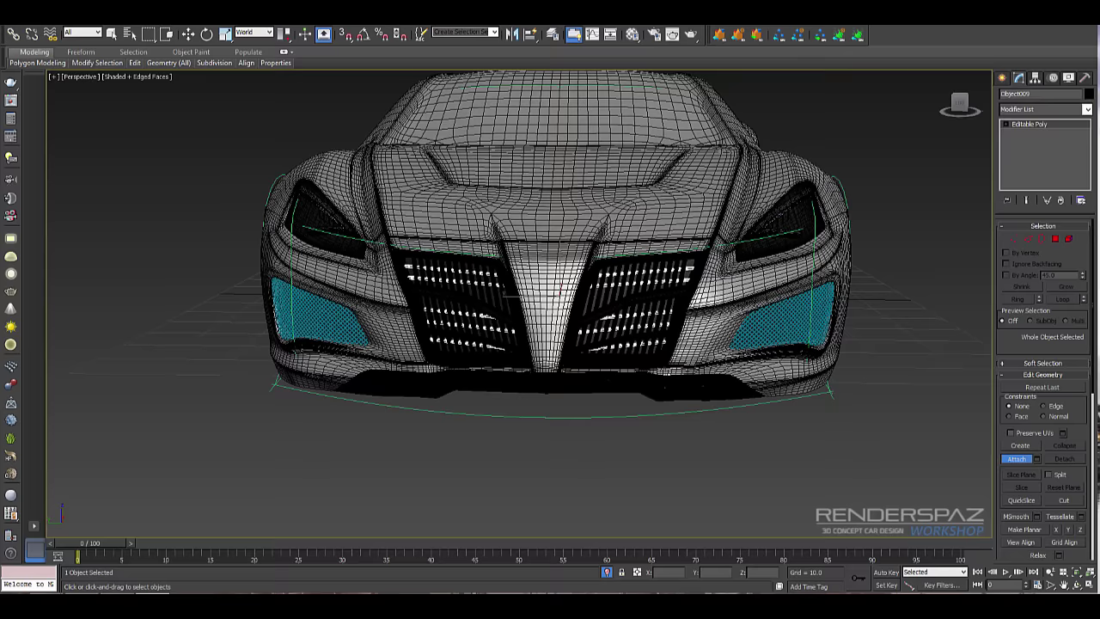
key("w")
- Set the object color of the side intake mesh grilles to black, deselect them, and hide the edged faces
left_click(323, 315)
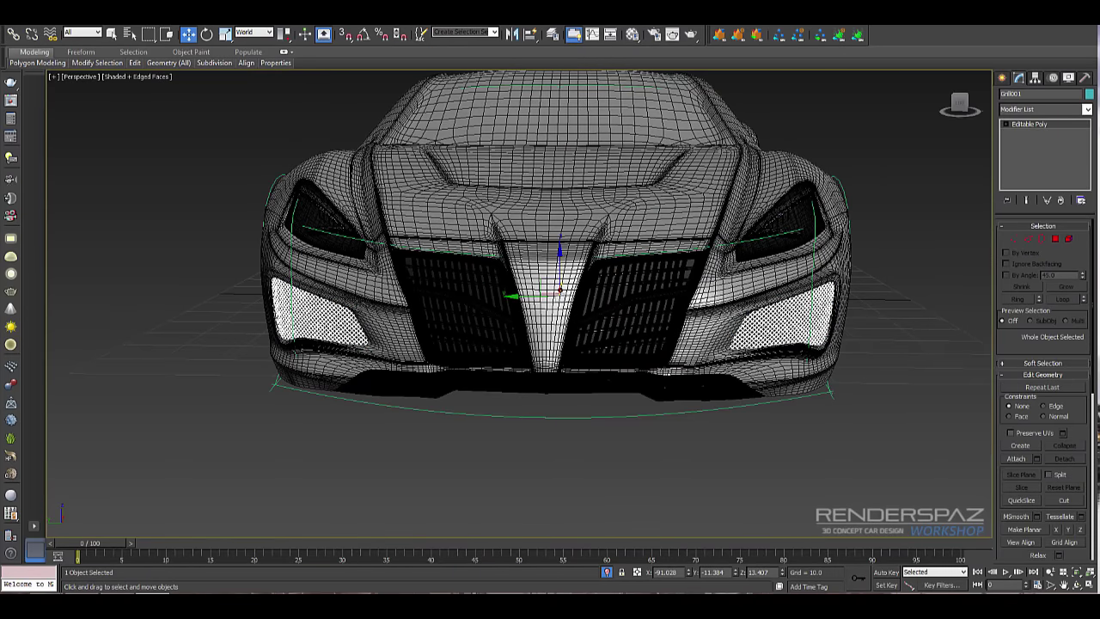
left_click(1090, 94)
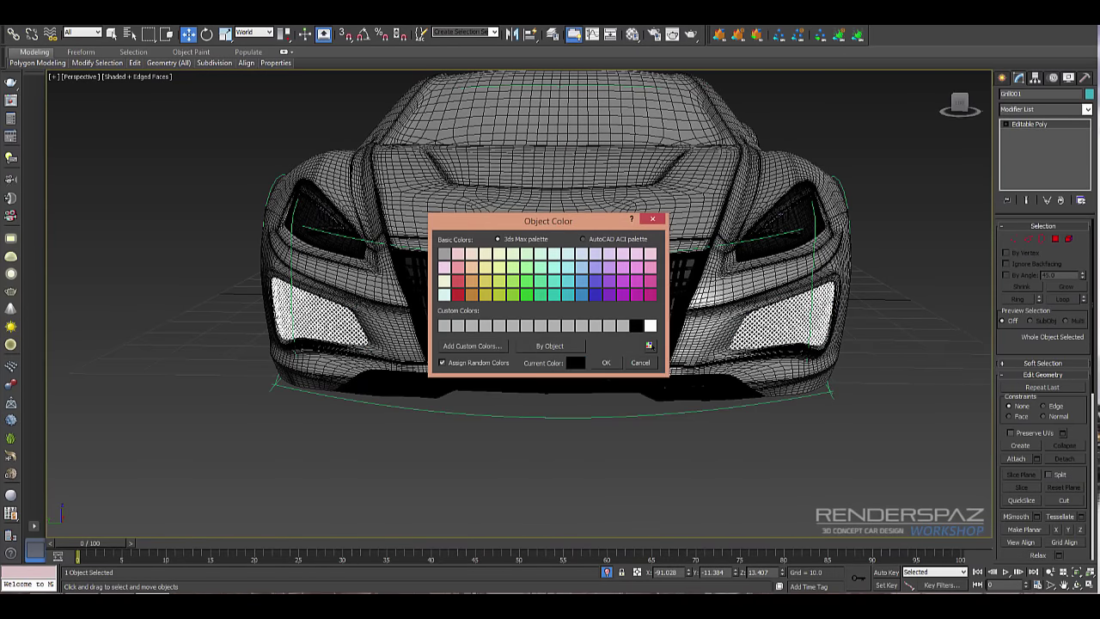
left_click(606, 362)
left_click(601, 468)
key("F4")
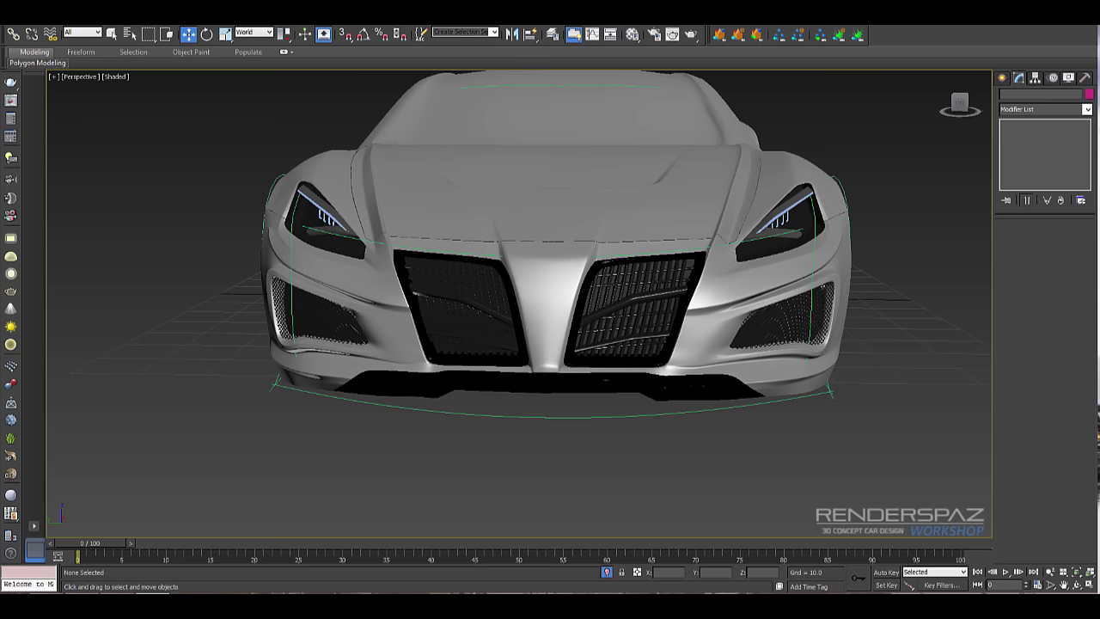